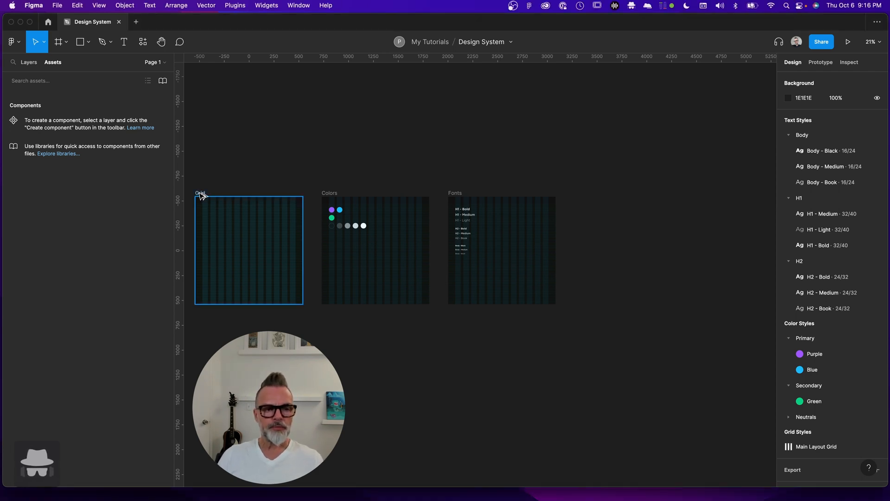
- Duplicate the Grid frame beside the Fonts frame and delete all the grid rectangles inside the copy
left_click_drag(202, 195, 581, 210)
left_click_drag(732, 135, 577, 445)
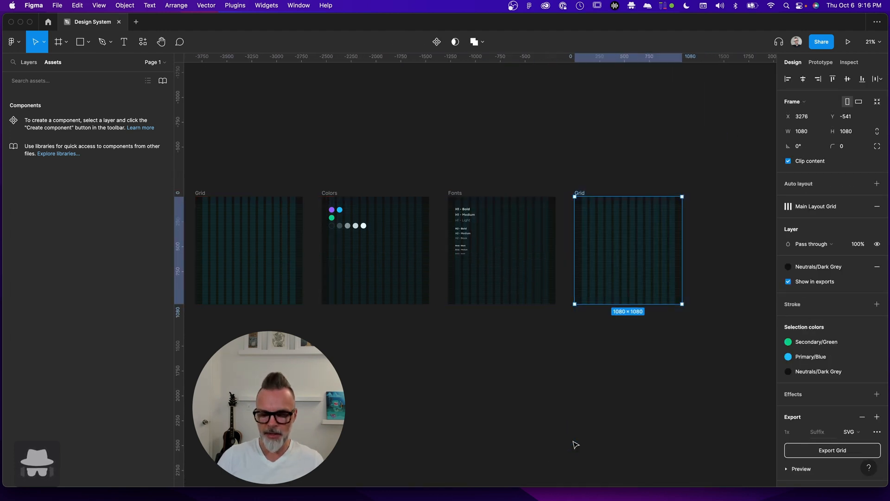
key("Delete")
key("ctrl+z")
left_click(721, 247)
left_click(668, 213)
key("Return")
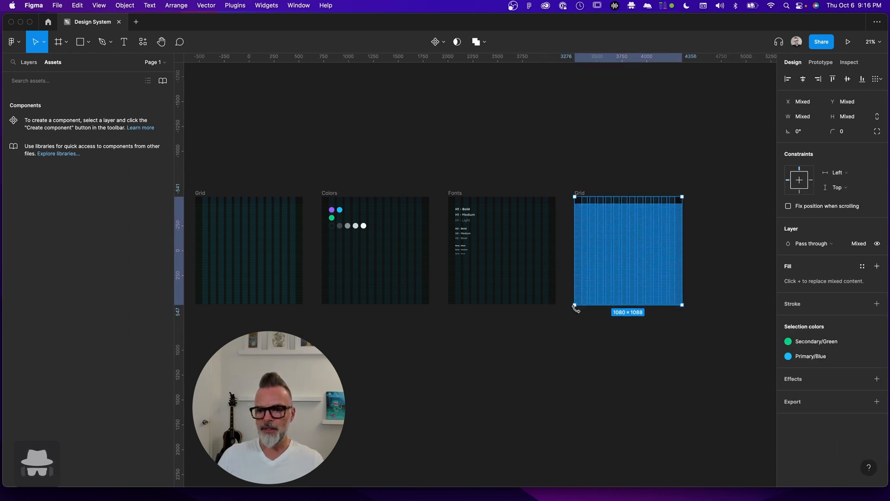
left_click(592, 320)
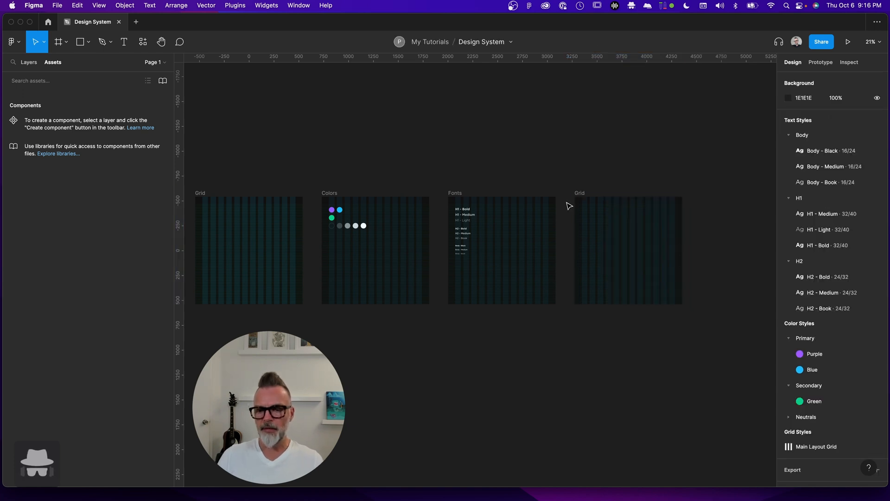
- Rename the duplicated Grid frame as Buttons
left_click(579, 193)
double_click(581, 193)
type("Butto")
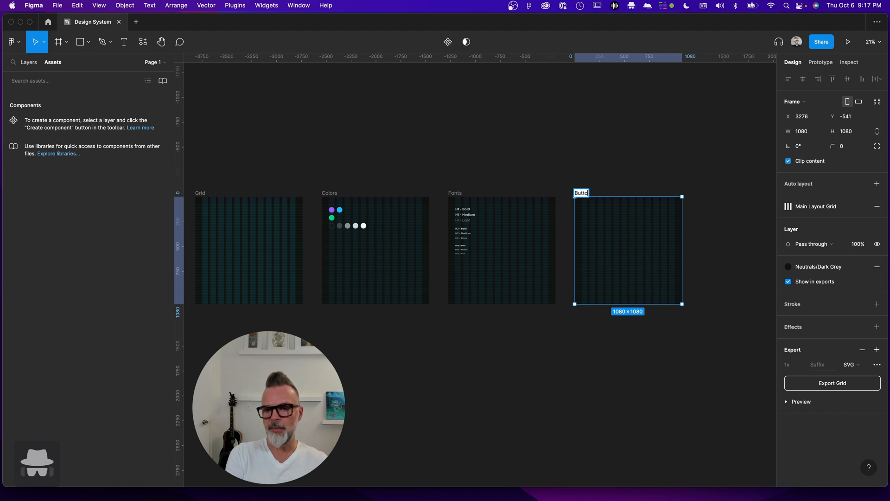
key("Return")
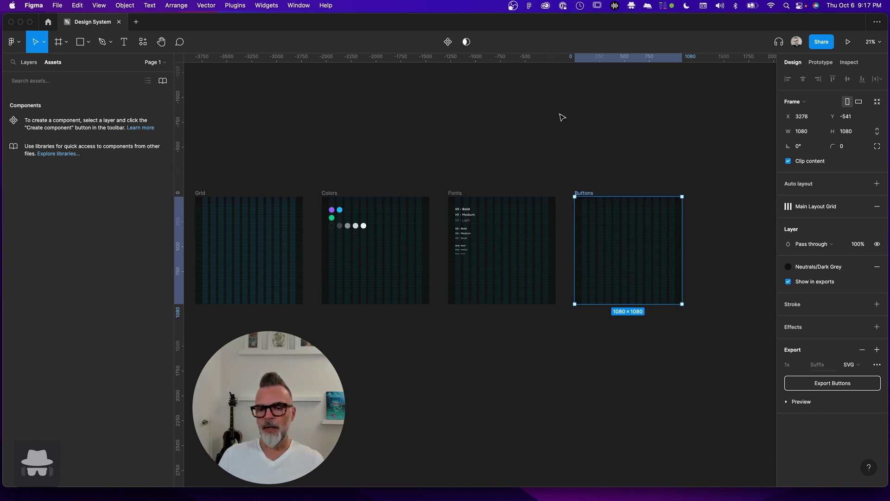
left_click(571, 122)
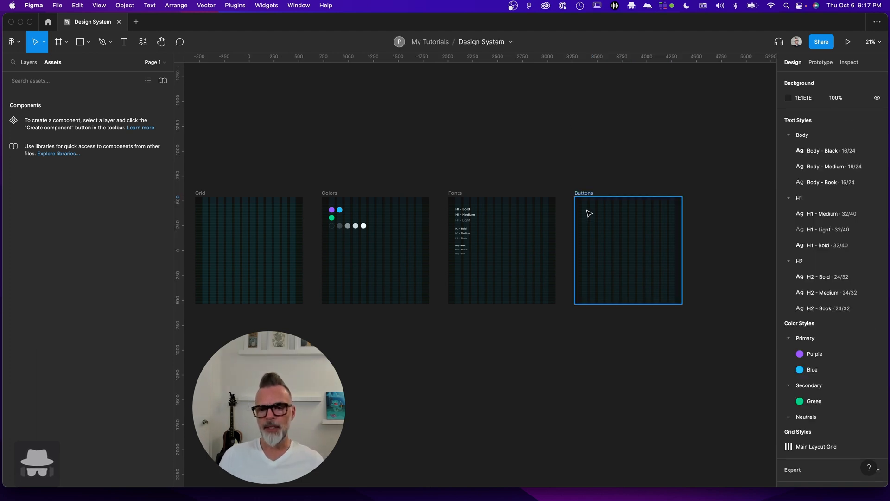
- Examine the empty Buttons frame and the file's saved text and color styles
scroll(513, 166, "right", 5)
scroll(399, 165, "left", 2)
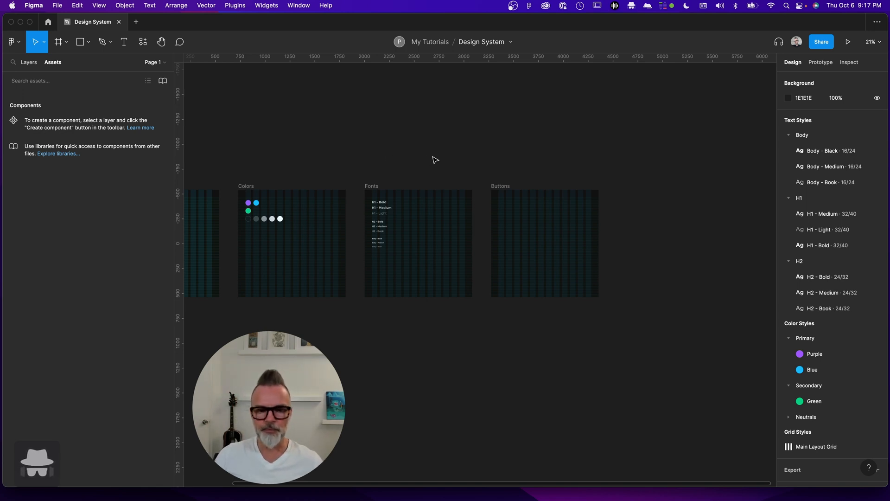
scroll(568, 243, "right", 5)
scroll(365, 205, "up", 5)
scroll(342, 237, "right", 1)
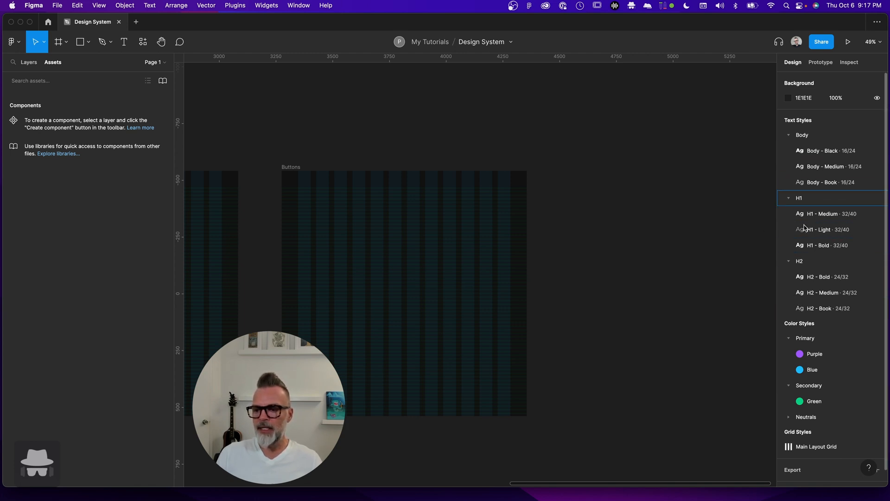
scroll(798, 215, "down", 1)
scroll(798, 218, "up", 1)
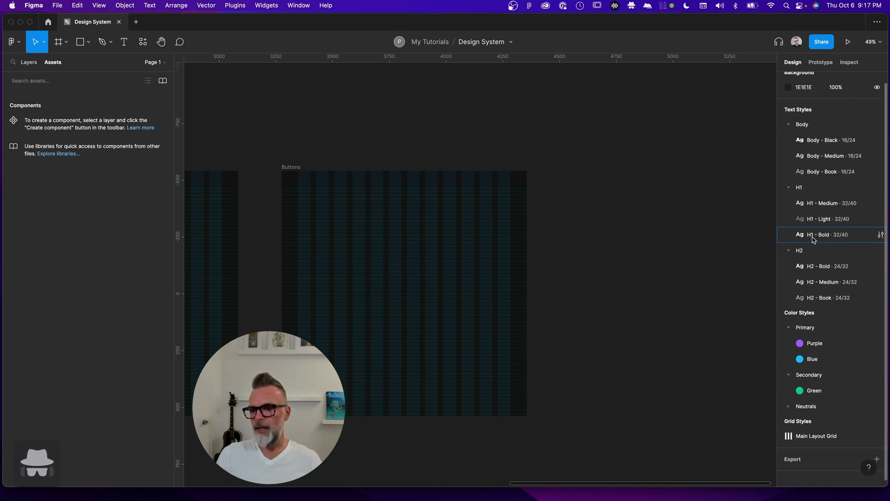
scroll(810, 305, "down", 1)
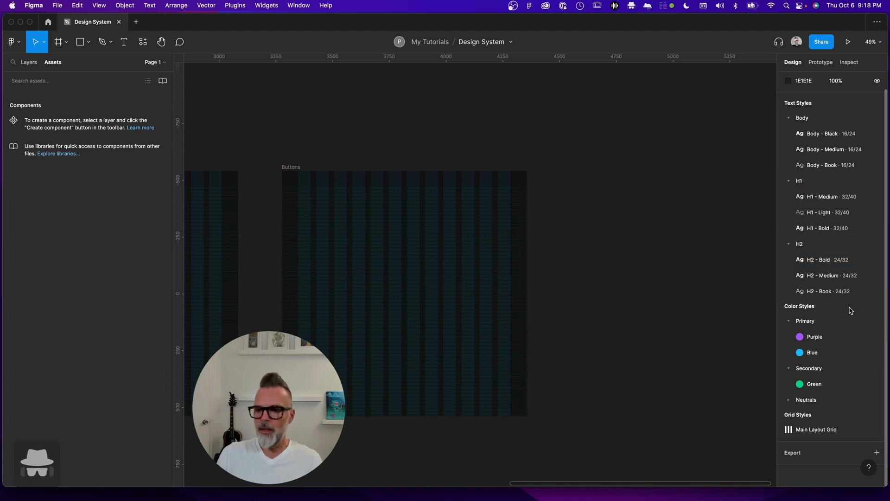
- Add the text "Button" in the H2 - Medium style and place it near the Buttons frame's upper-left corner, at about X 97, Y 96
left_click(811, 277)
scroll(287, 210, "left", 2)
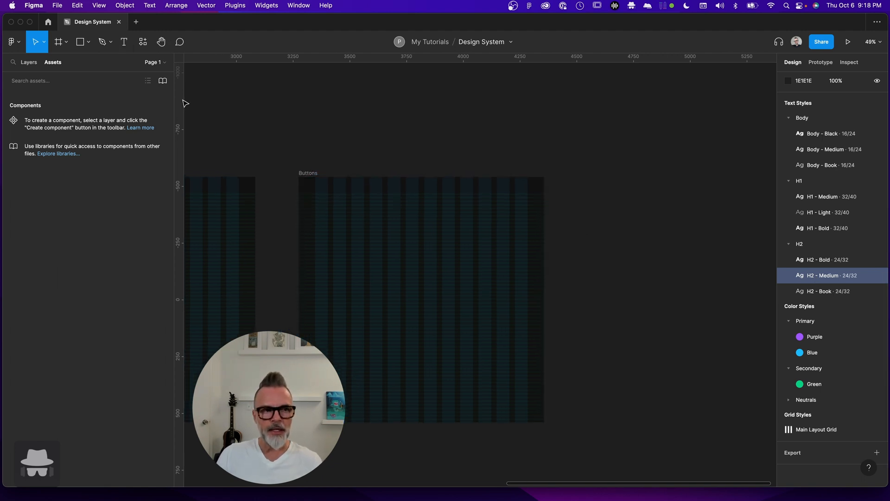
left_click(124, 43)
left_click(340, 214)
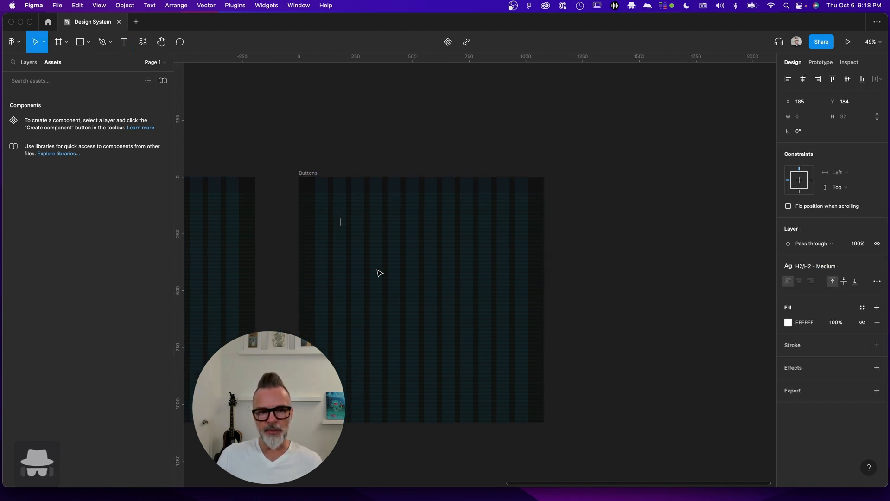
type("Button")
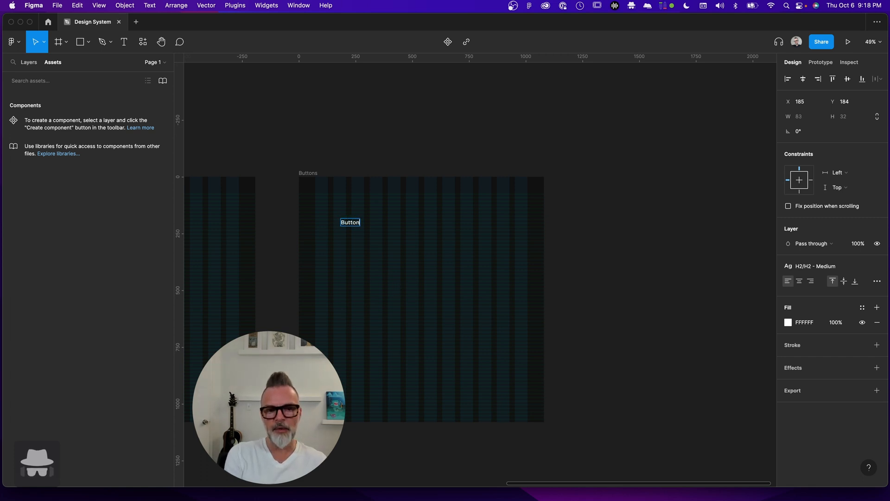
type("s")
key("BackSpace")
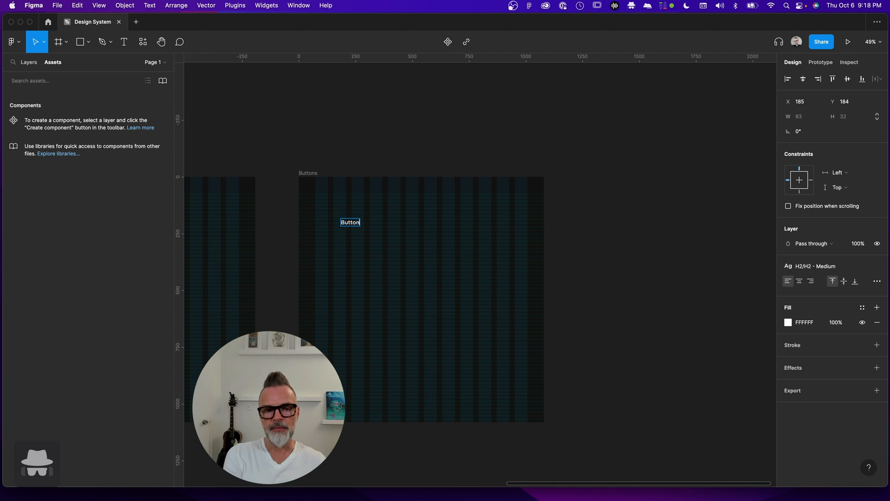
left_click(360, 132)
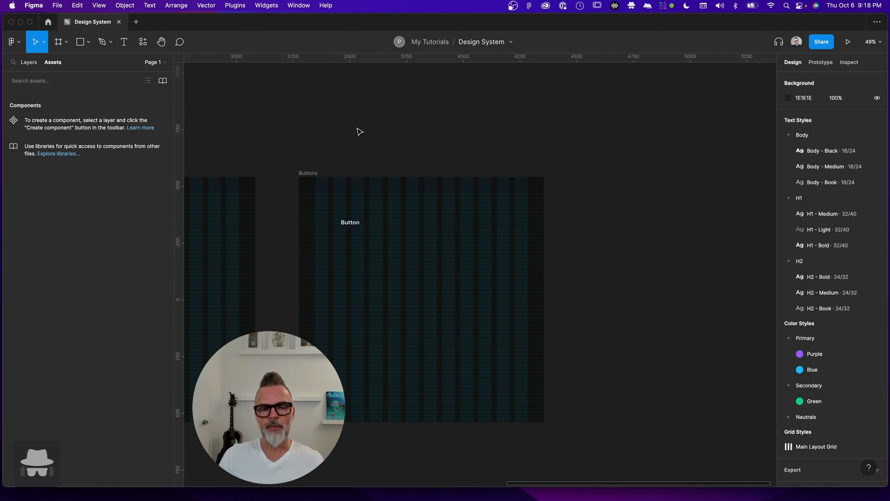
left_click_drag(348, 224, 329, 204)
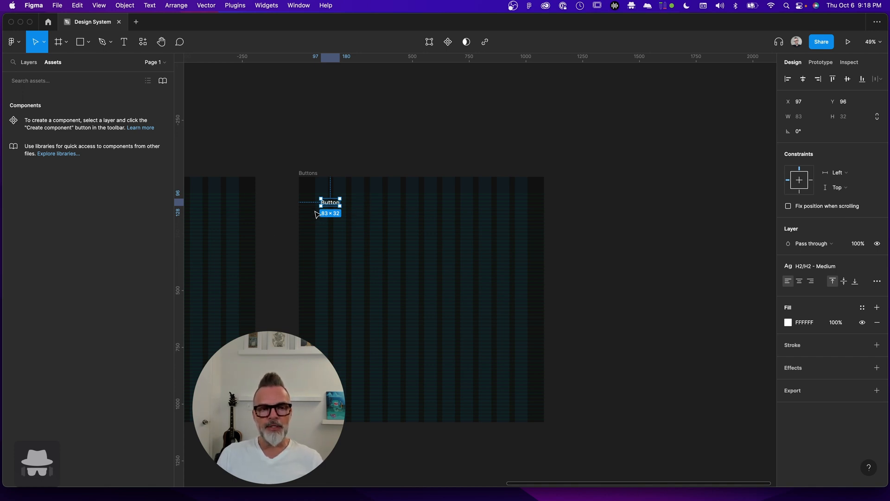
left_click(64, 45)
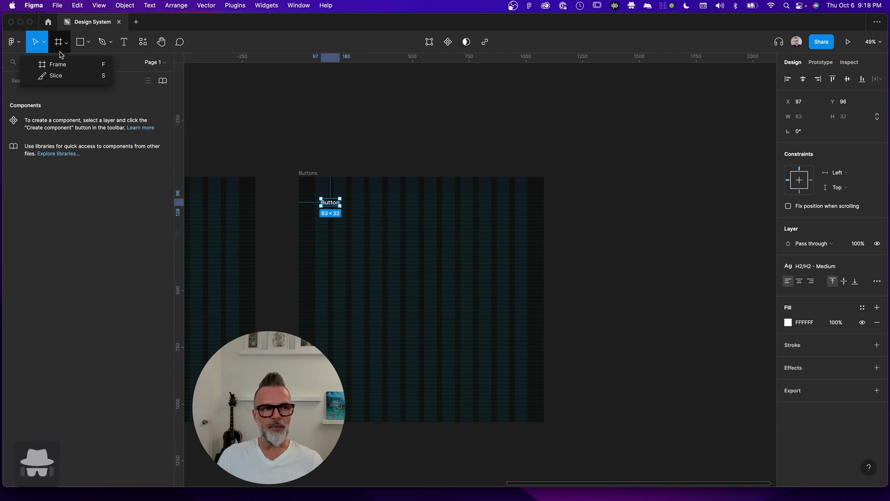
left_click(257, 153)
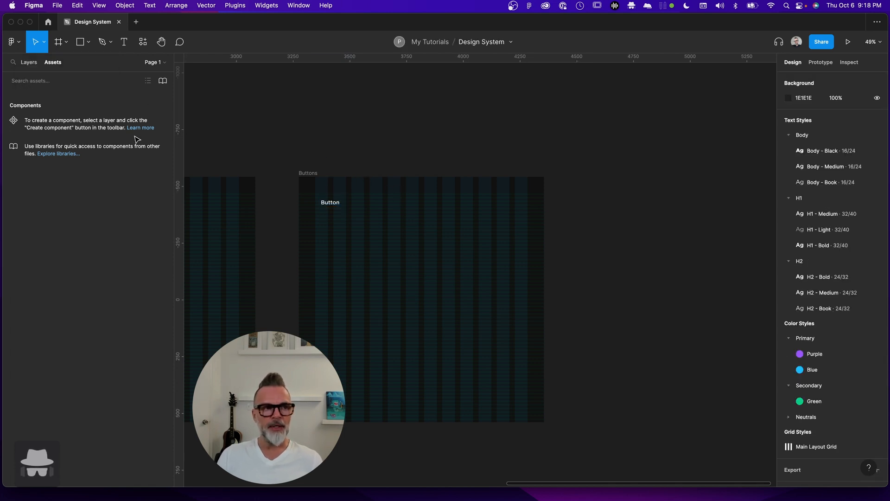
left_click(88, 43)
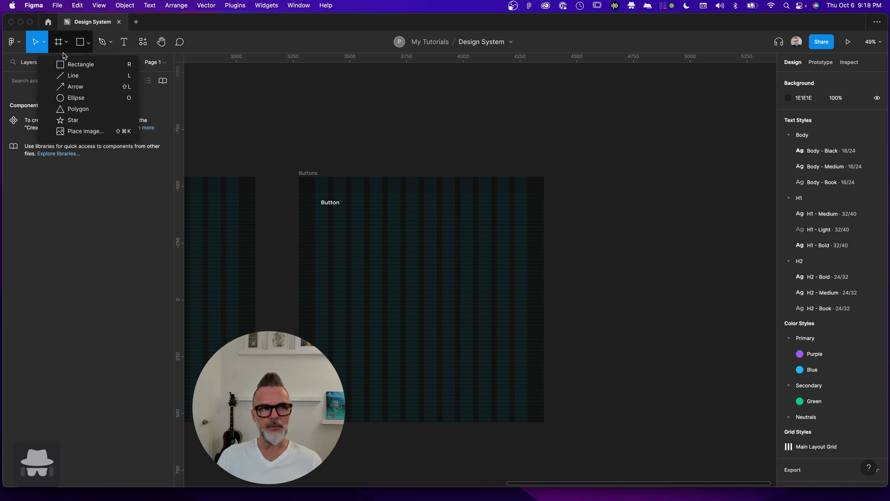
left_click(372, 125)
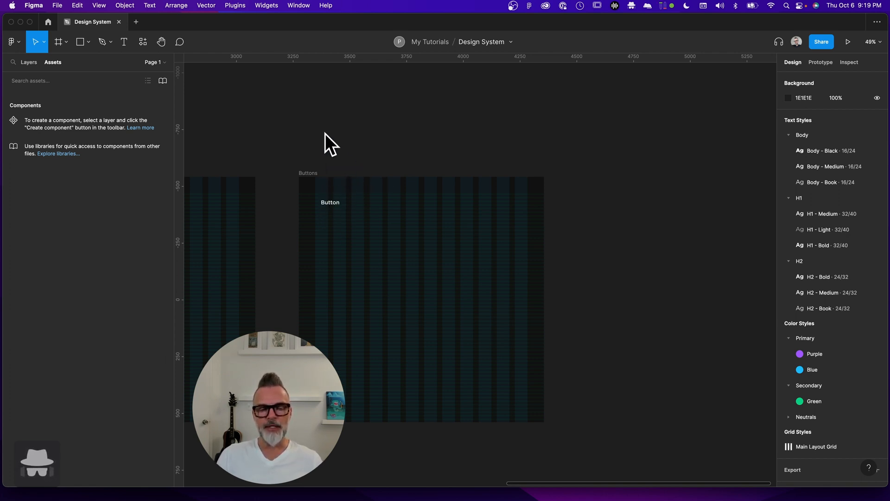
- Wrap the "Button" text directly in an auto layout frame and ungroup it again
left_click(332, 204)
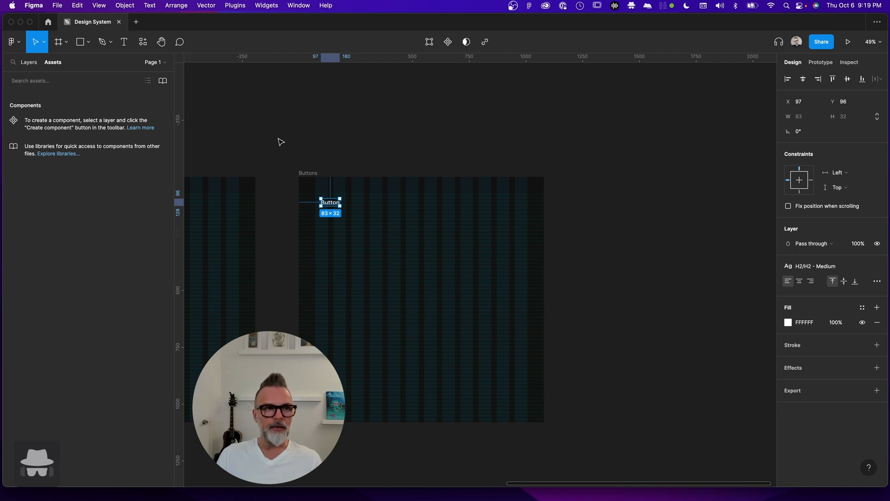
key("shift+a")
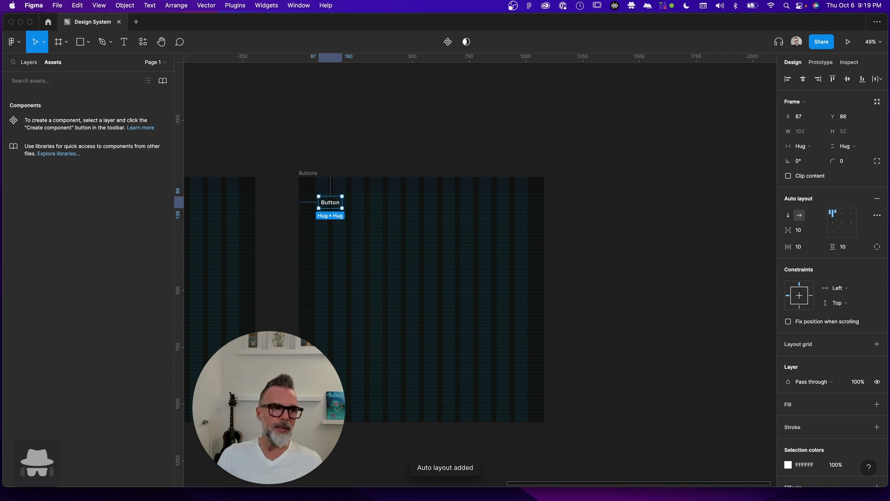
left_click(29, 62)
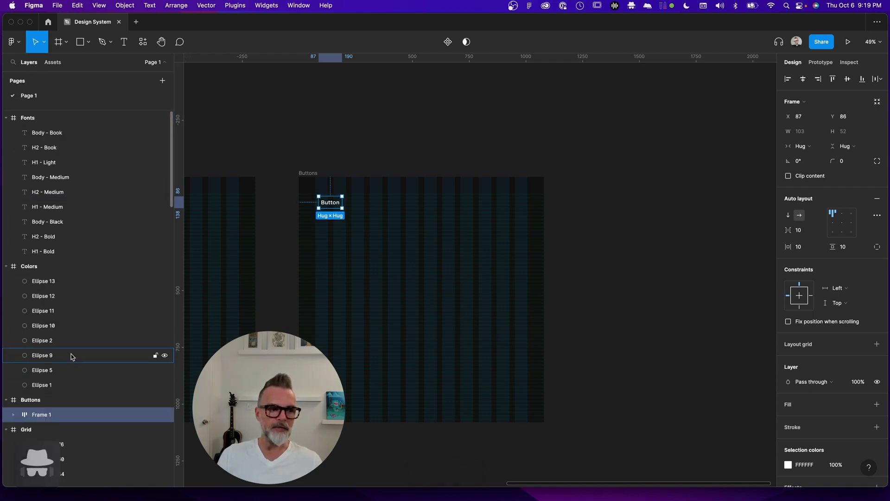
scroll(56, 415, "down", 4)
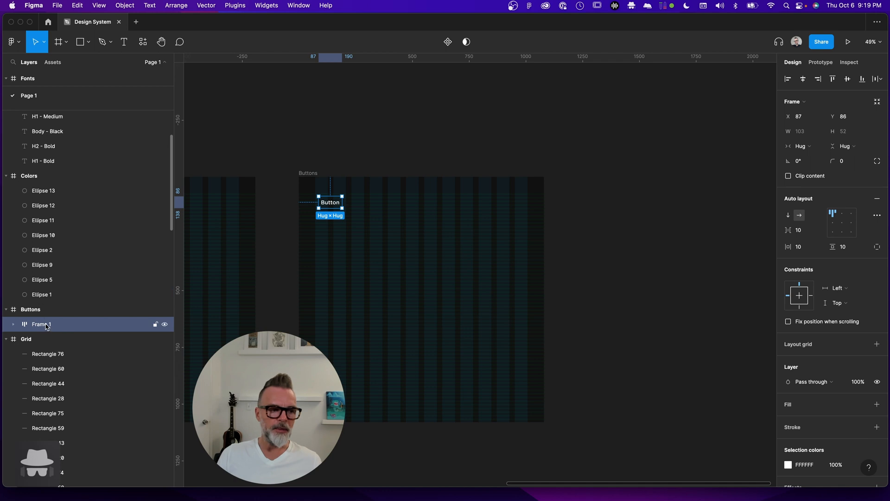
left_click(14, 324)
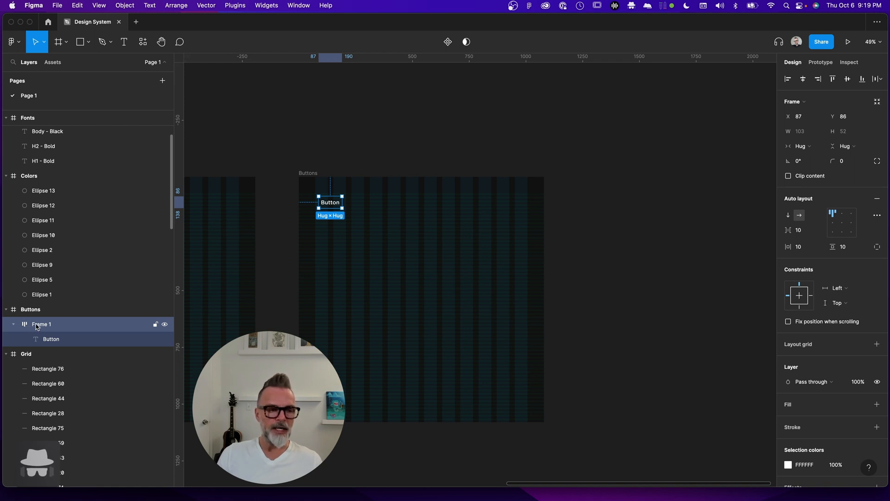
right_click(330, 204)
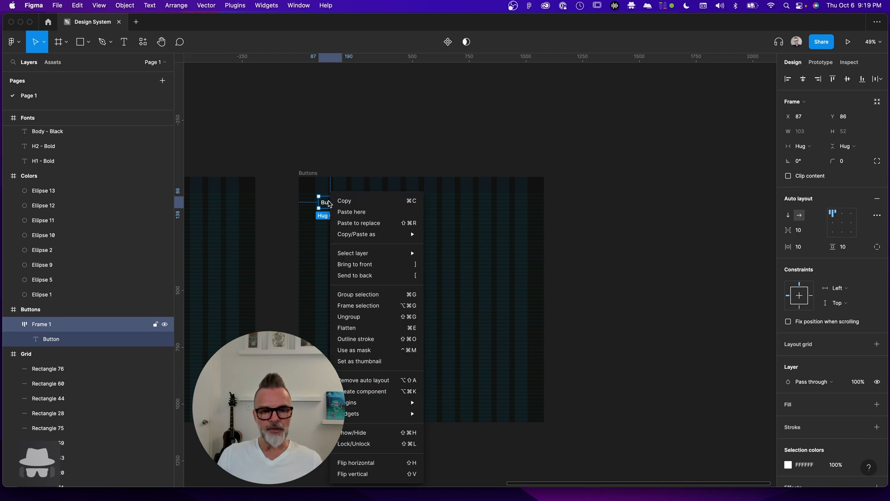
left_click(359, 317)
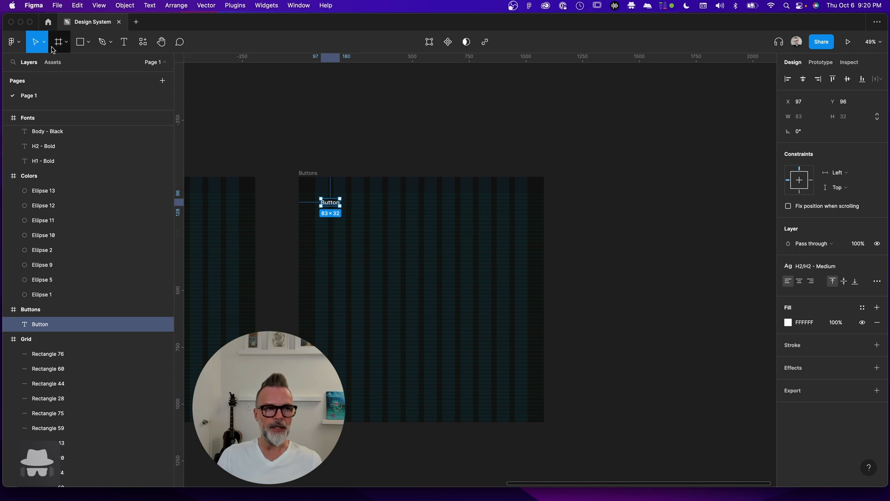
- Wrap the "Button" text in a plain frame and rename that frame as Button
right_click(327, 203)
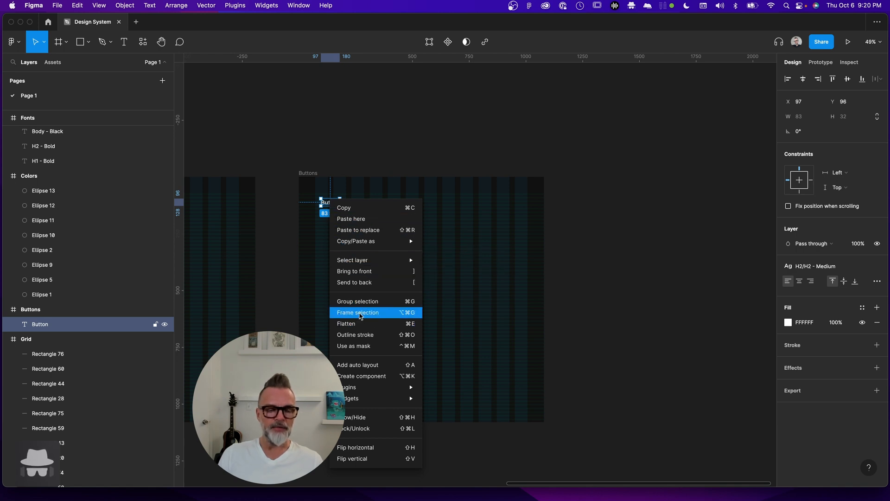
left_click(359, 314)
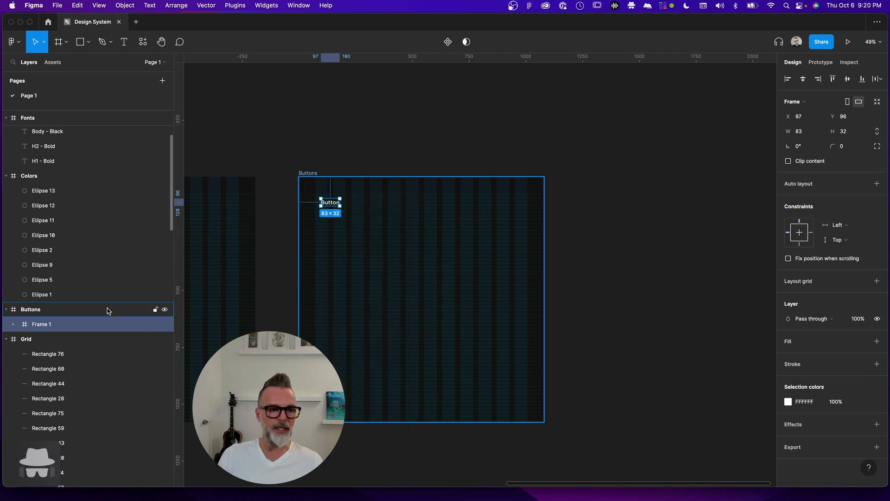
left_click(14, 325)
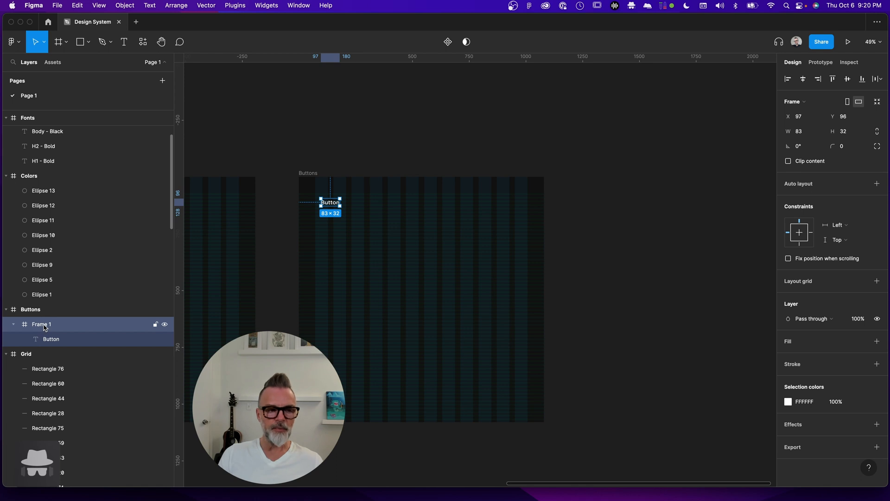
double_click(42, 326)
type("Button")
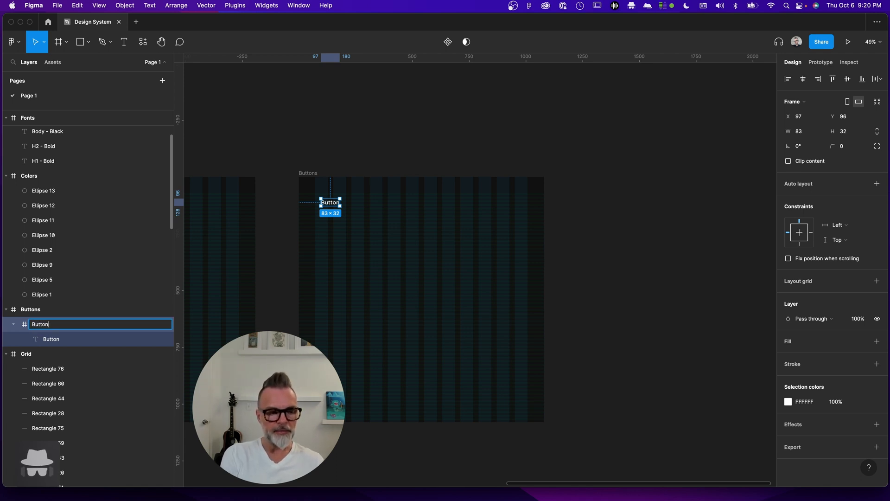
key("Return")
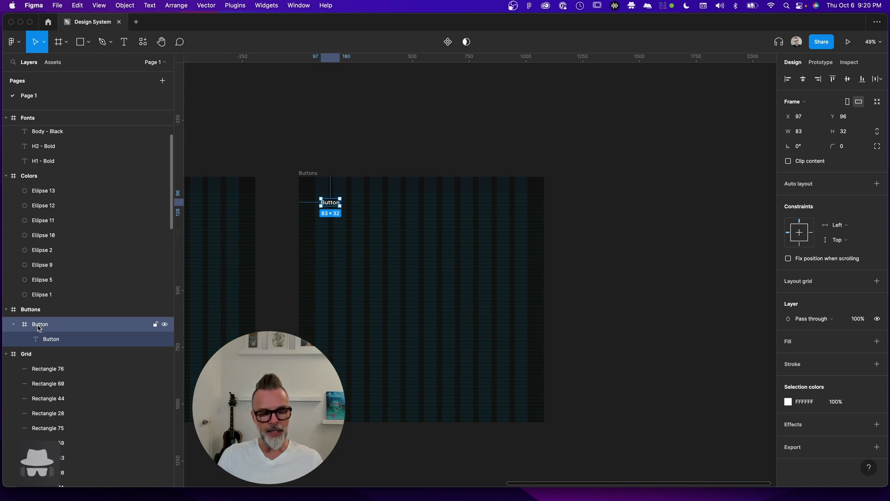
- Add auto layout to the Button frame, trying the vertical direction before returning it to horizontal
key("shift+a")
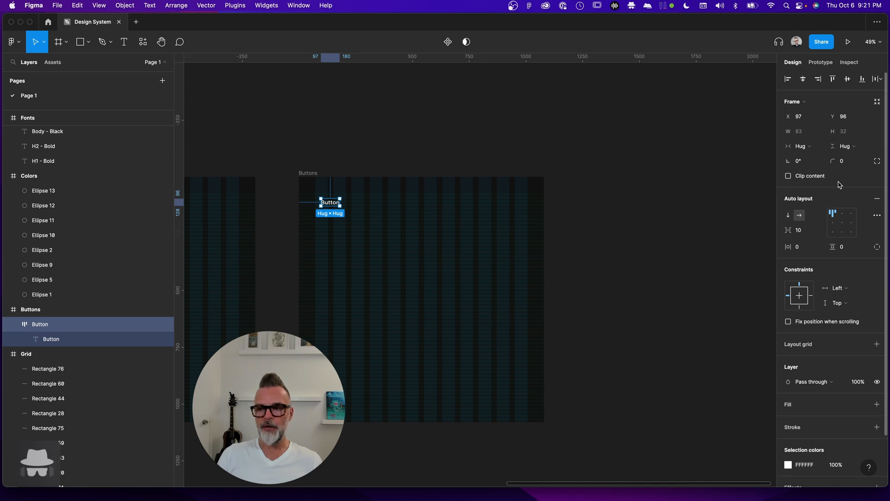
left_click(790, 217)
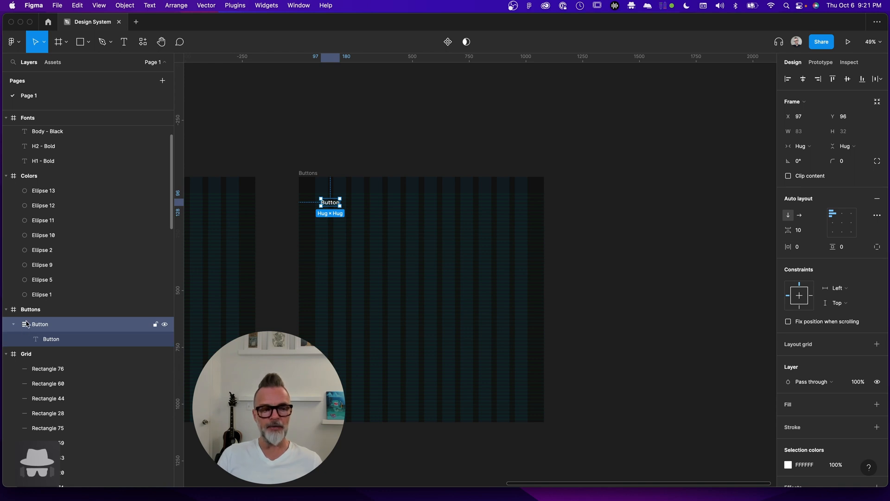
left_click(800, 216)
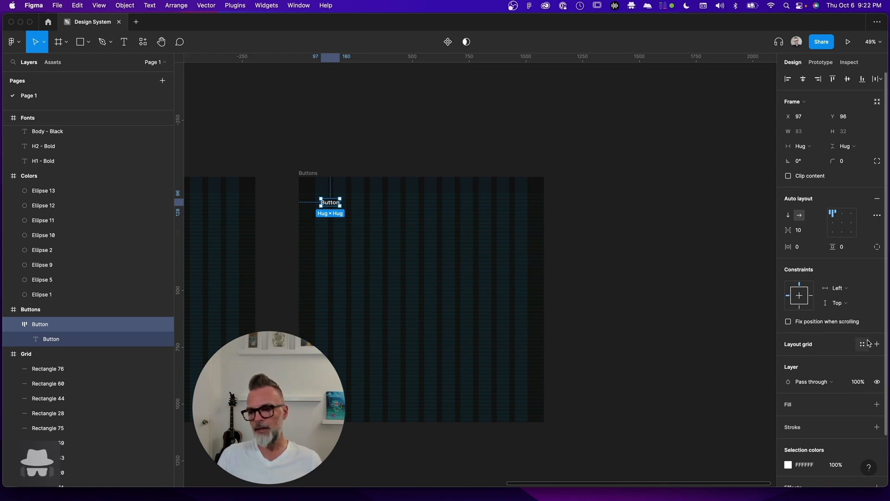
- Add a 10px layout grid to the Button frame and fill the frame with the Primary/Blue color style
left_click(862, 344)
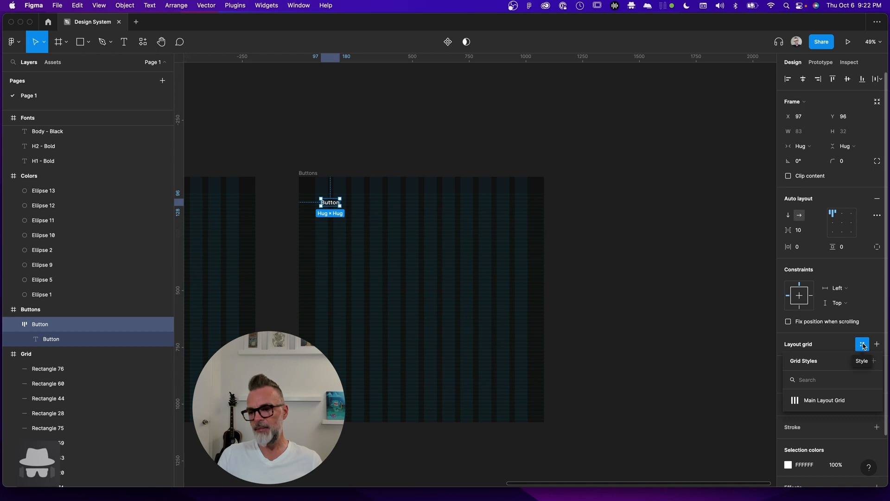
left_click(841, 345)
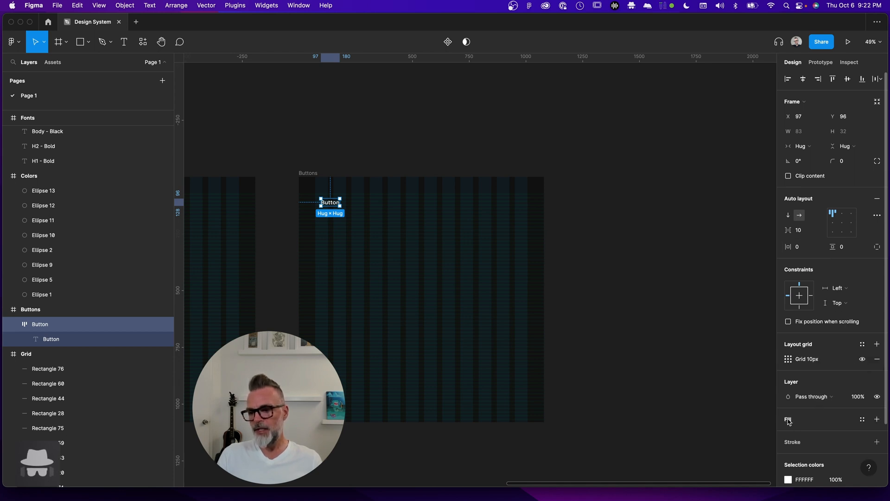
left_click(862, 420)
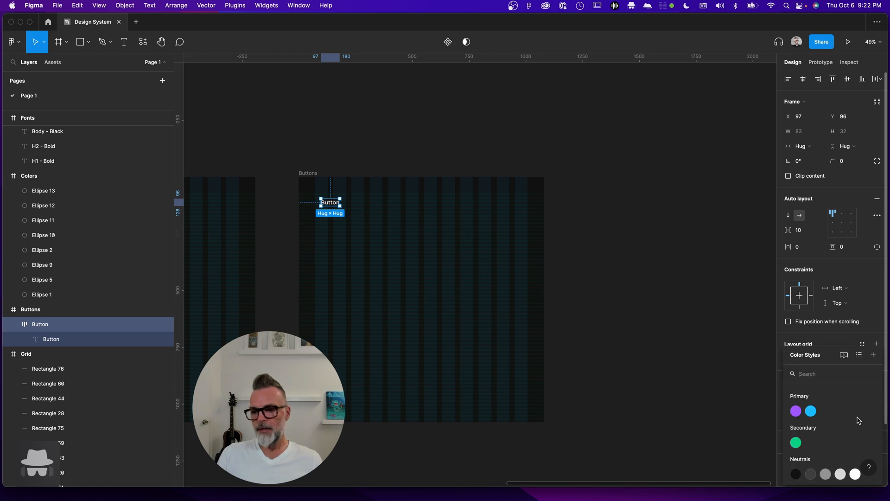
left_click(811, 411)
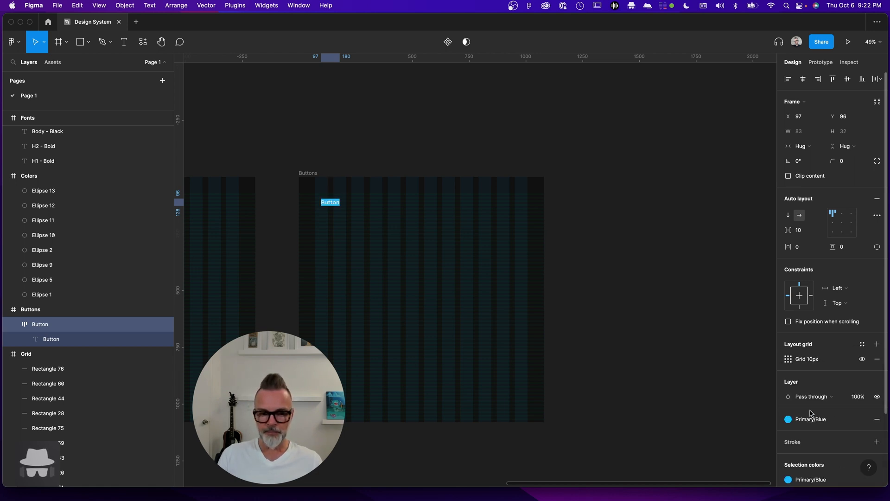
- Set the Button frame's auto layout padding to 16 horizontally and 8 vertically
scroll(330, 209, "up", 5)
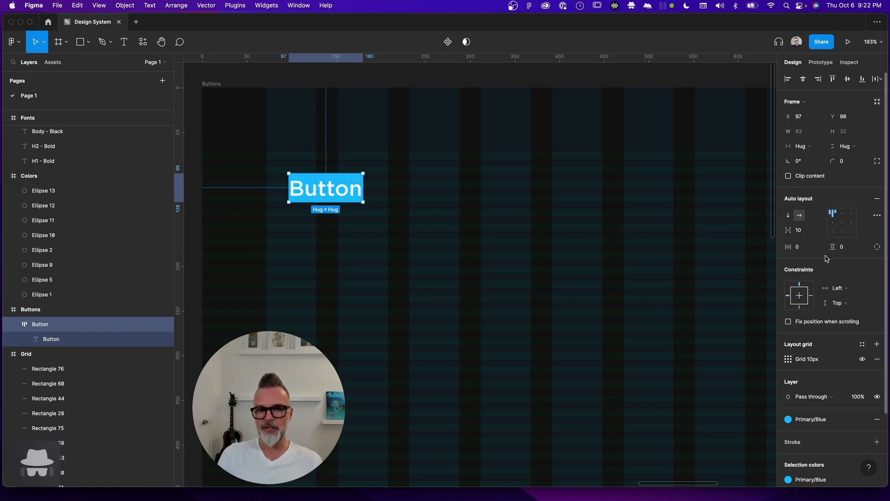
left_click(803, 248)
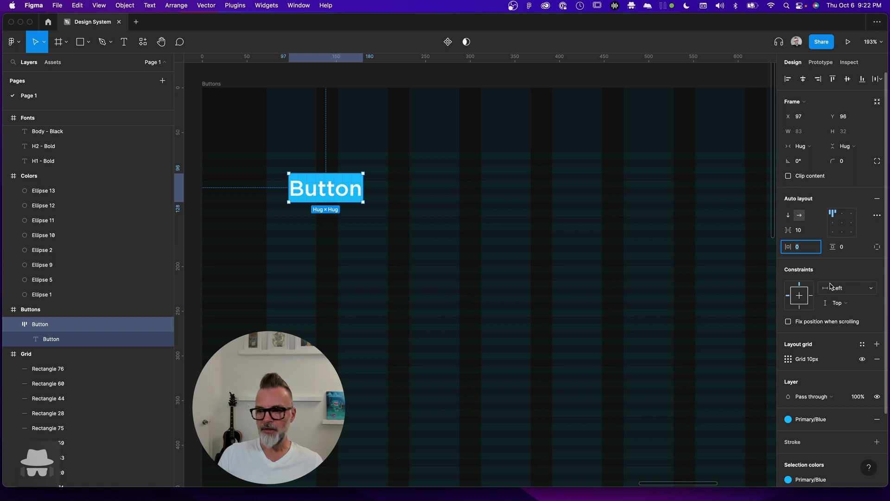
key("Return")
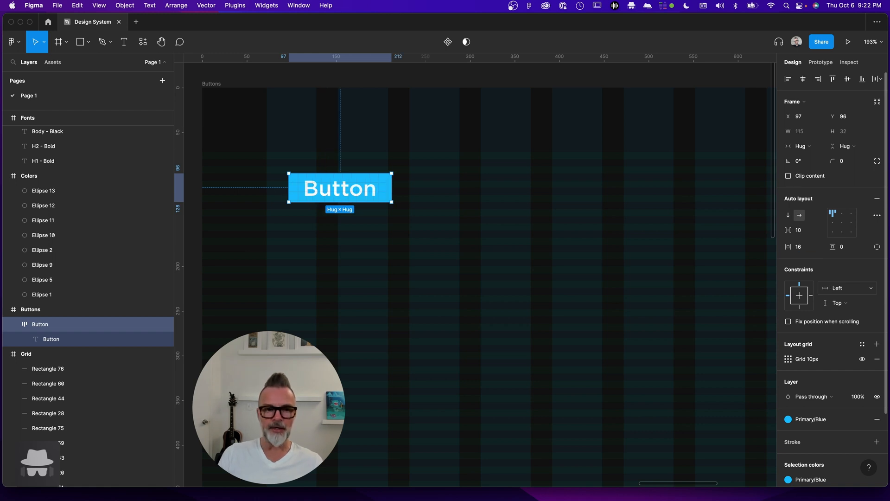
left_click(848, 245)
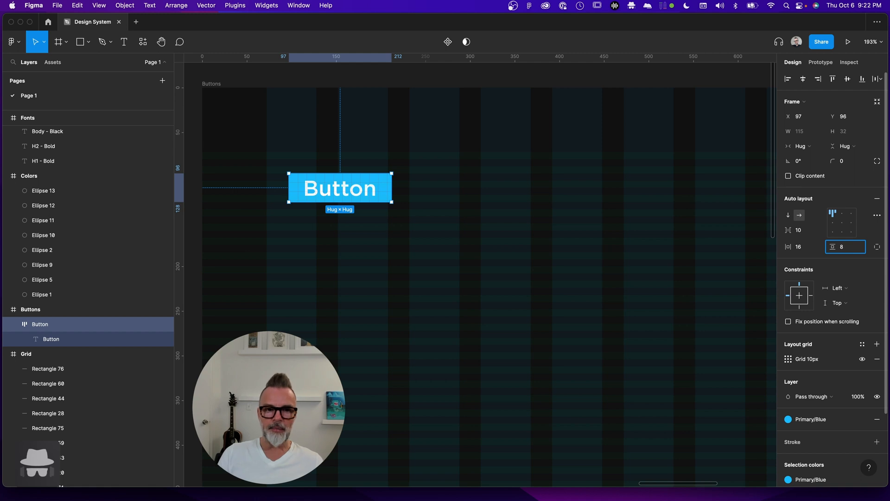
key("Return")
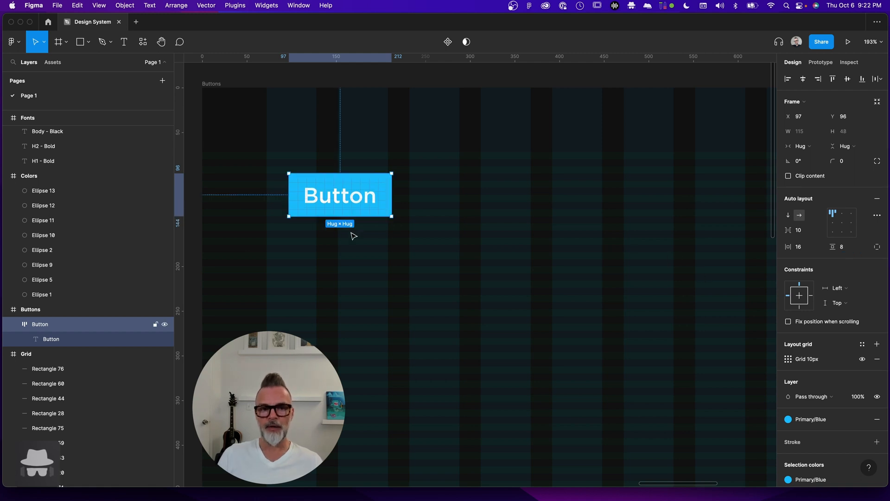
double_click(356, 197)
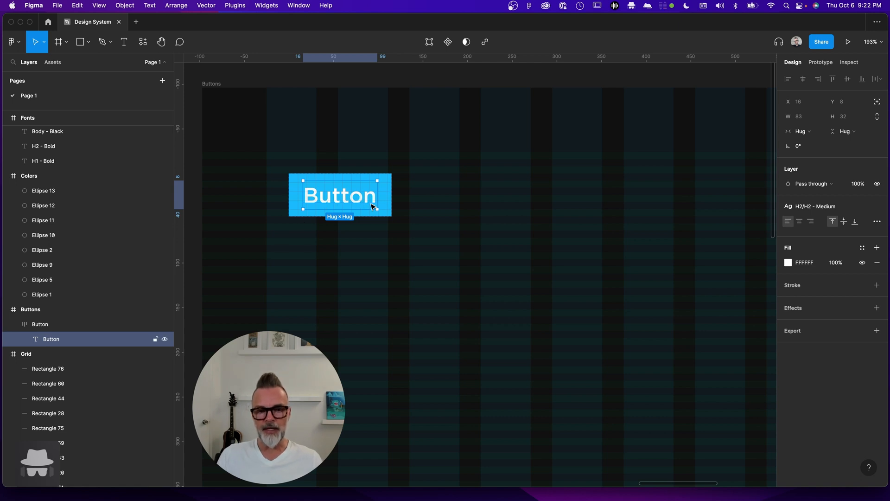
left_click(438, 189)
left_click(352, 198)
left_click(404, 193)
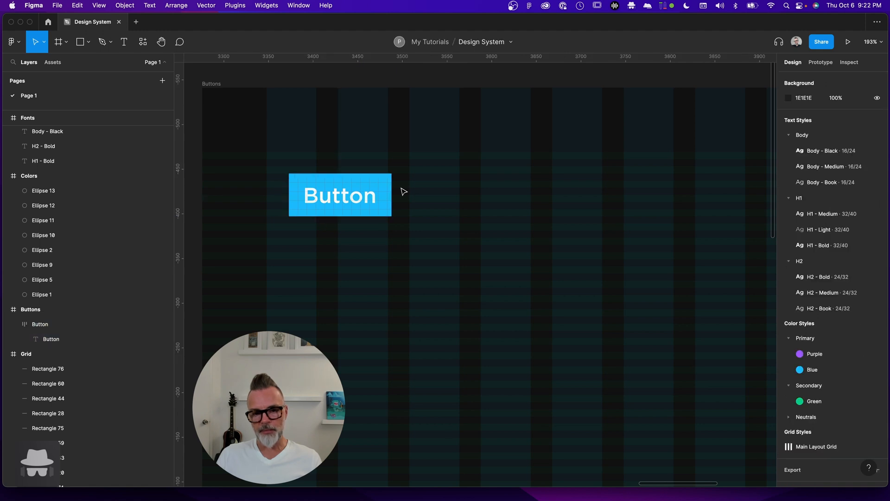
- Move the Button frame to X 72, Y 88 so it aligns with the first column of the layout grid
left_click(361, 198)
scroll(377, 195, "down", 5)
scroll(362, 197, "up", 4)
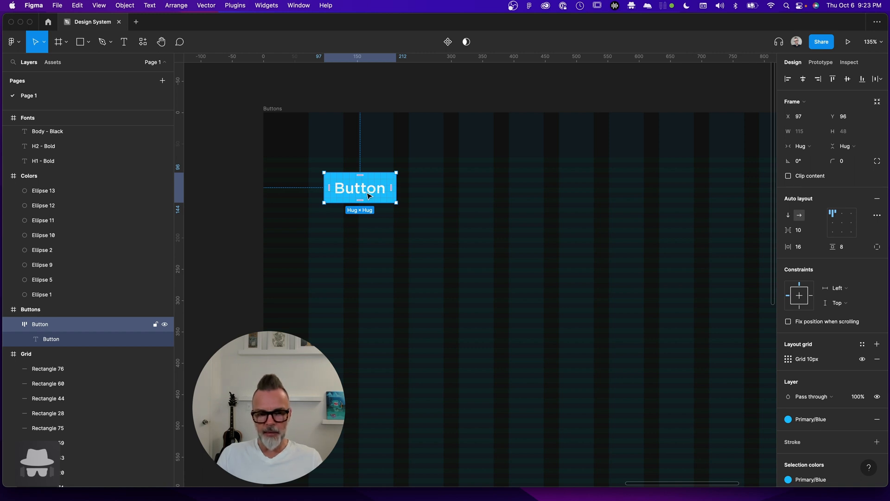
left_click_drag(366, 193, 356, 179)
left_click_drag(354, 184, 354, 185)
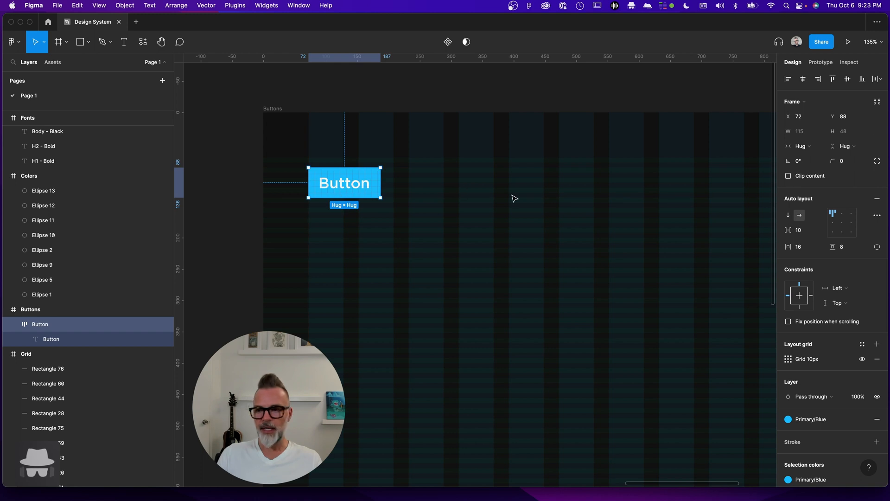
left_click(814, 151)
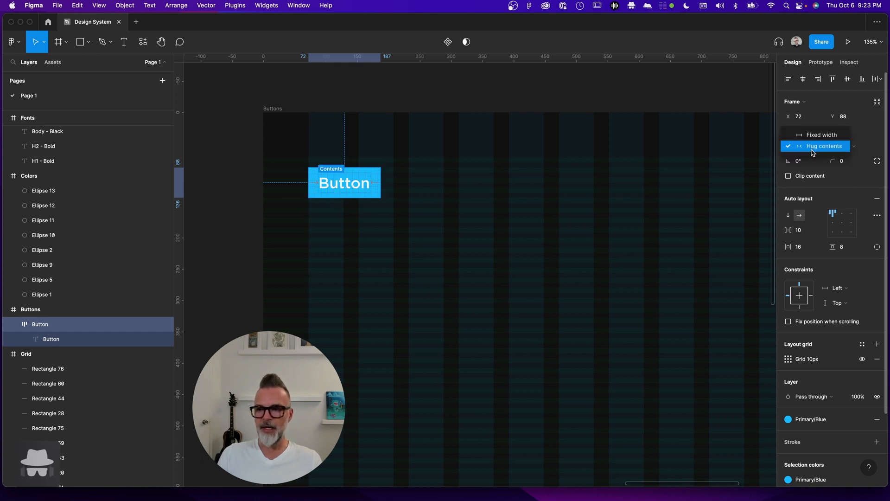
left_click(874, 136)
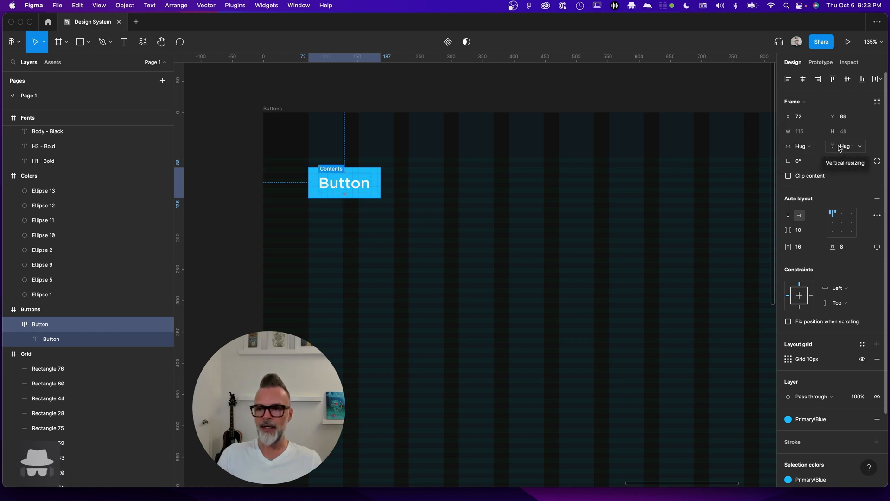
double_click(346, 185)
left_click(413, 218)
left_click(374, 183)
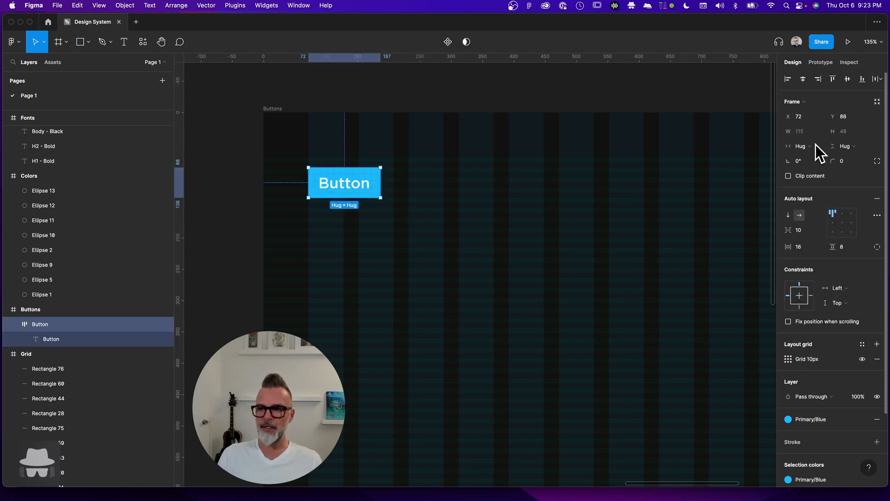
- Replace the button's text with "Label Whatever" to test how the frame hugs its contents
double_click(354, 187)
double_click(351, 183)
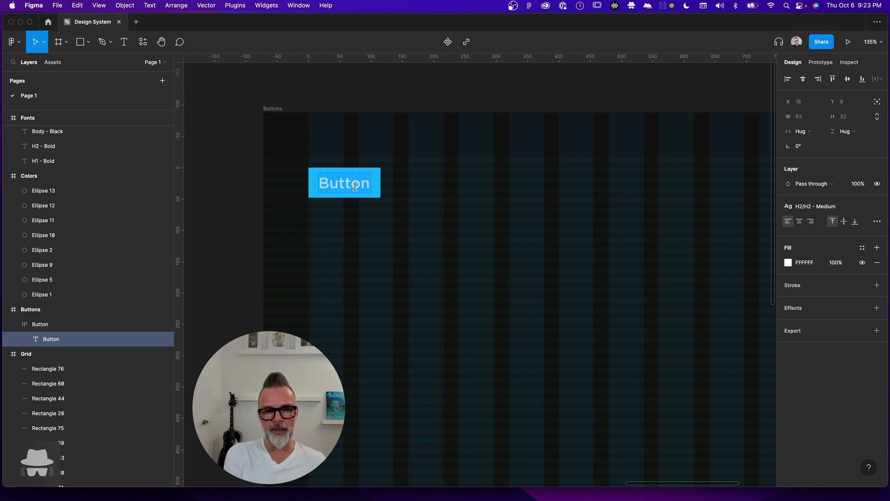
type("Label")
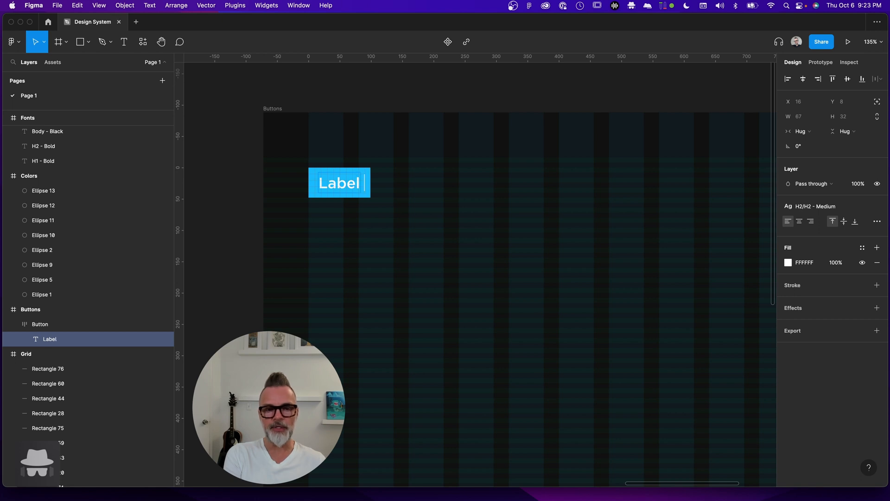
type(" W")
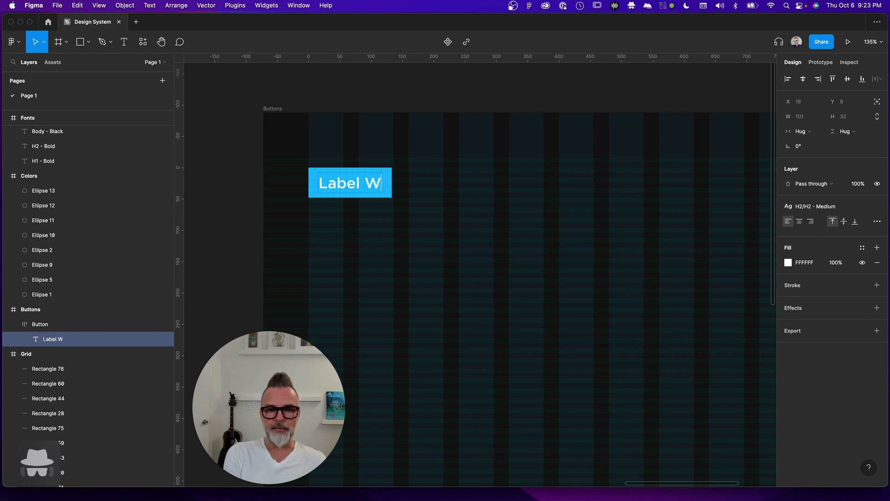
type("aht")
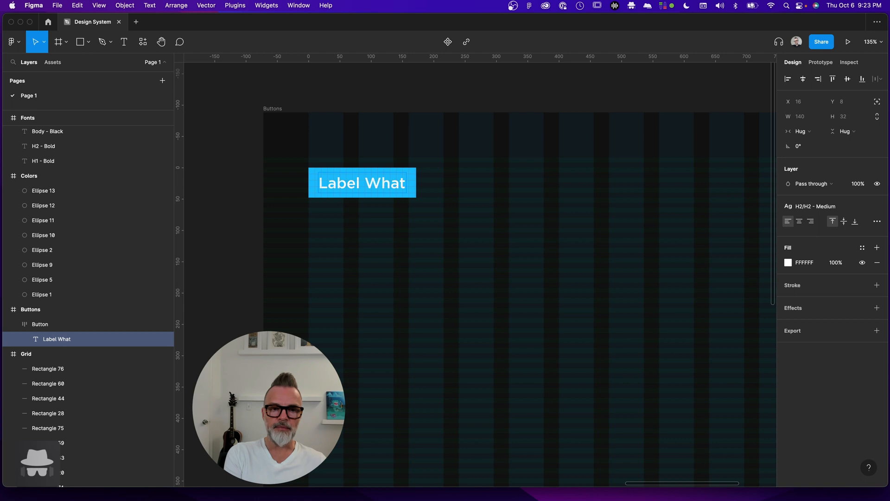
type("ever")
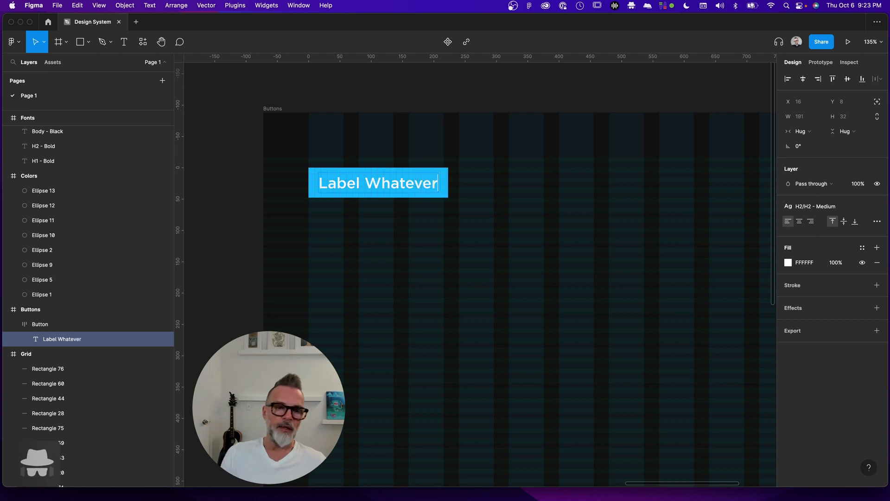
key("Escape")
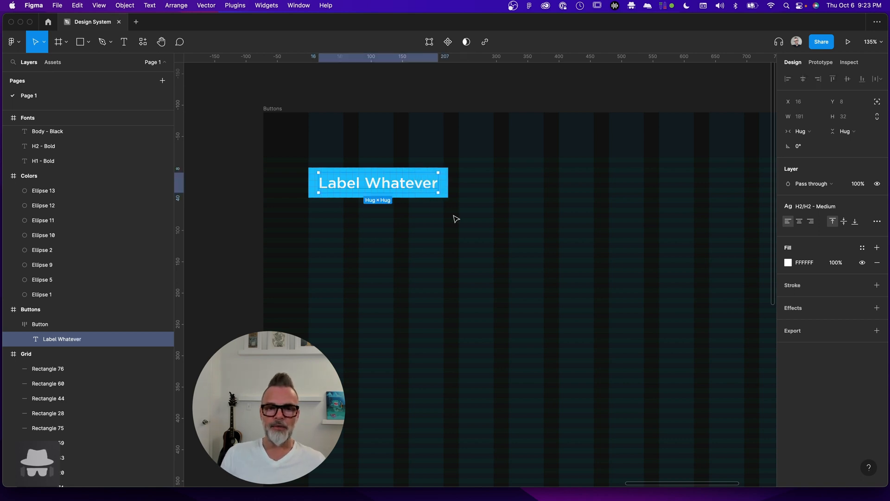
- Change the button's text back to "Button" and deselect it
double_click(420, 185)
type("Button")
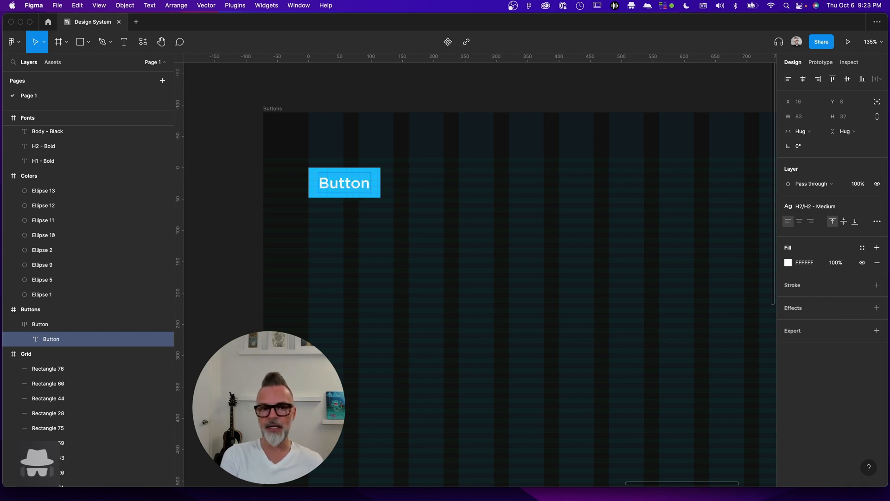
key("Escape")
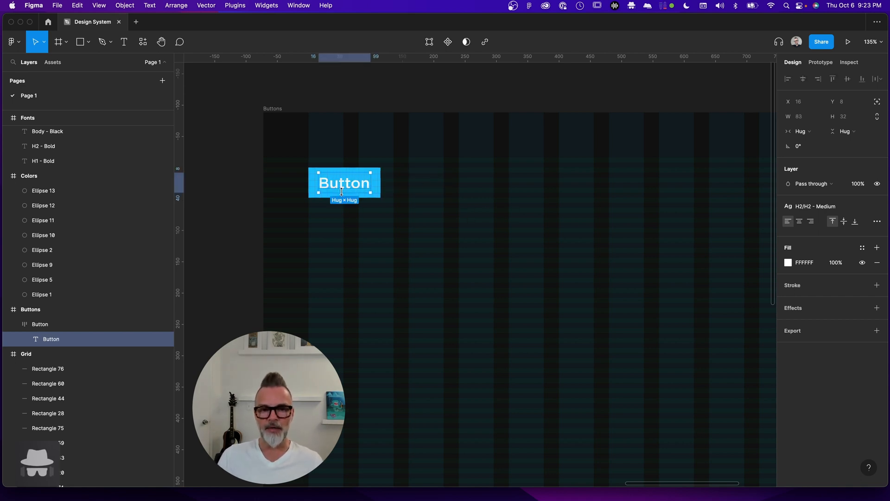
left_click(388, 207)
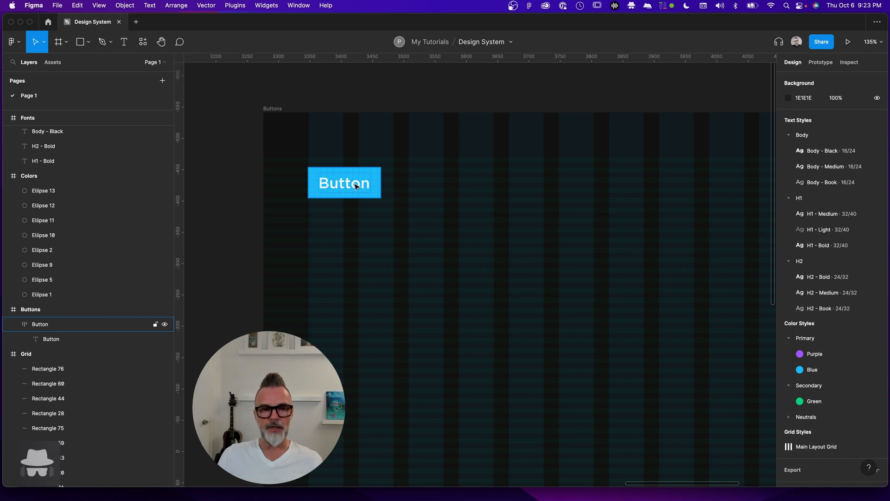
- Remove the 10px layout grid from the Button frame and move the frame down to Y 104
left_click(356, 186)
key("ctrl+g")
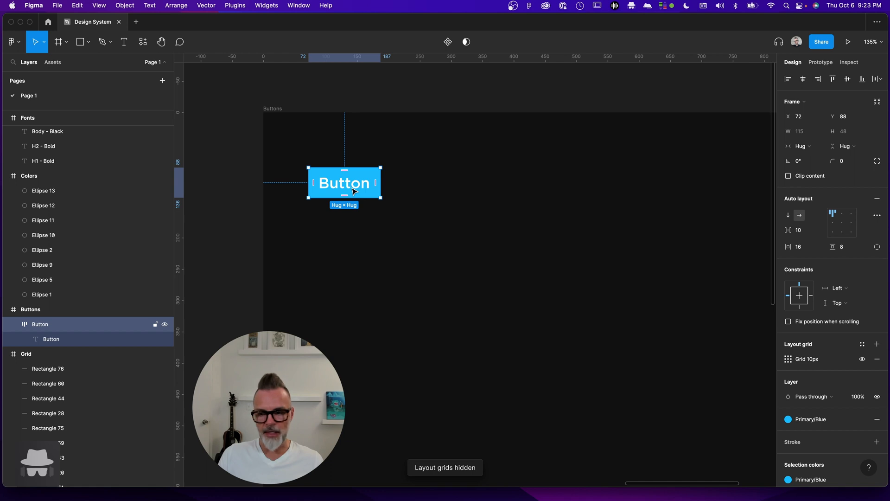
left_click(877, 359)
key("ctrl+g")
key("ctrl+g")
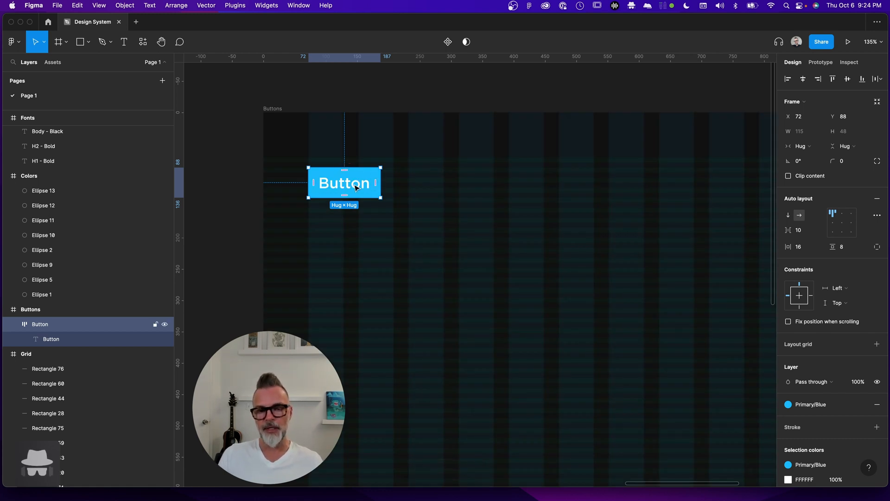
left_click_drag(358, 188, 358, 198)
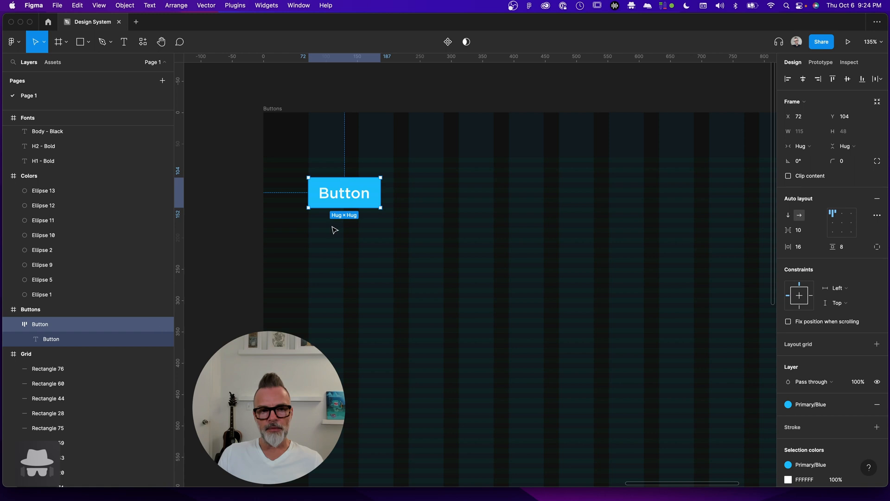
- Compare the button's placement in the Buttons frame with the contents of the Fonts and Colors frames
scroll(357, 194, "down", 10)
scroll(441, 242, "left", 5)
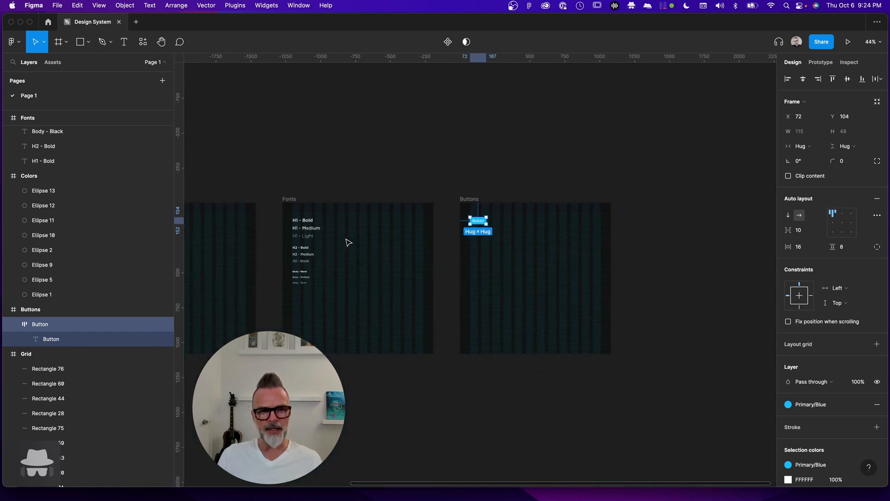
scroll(309, 230, "left", 2)
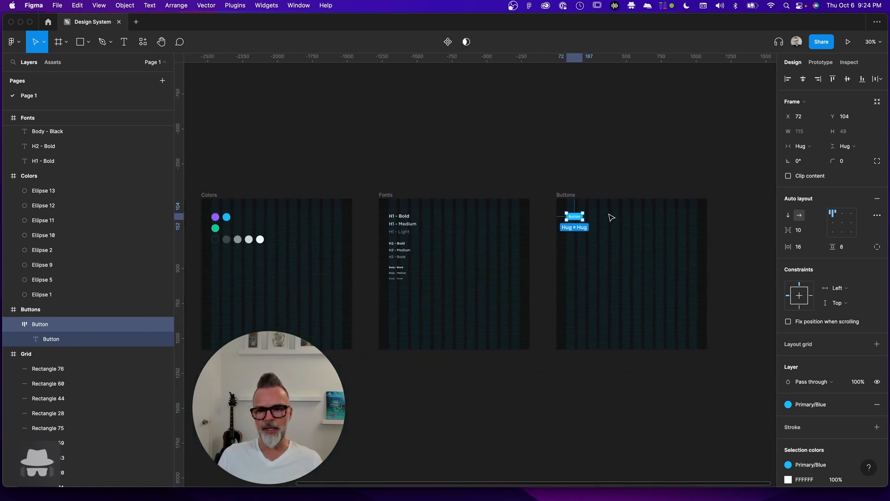
scroll(563, 235, "right", 4)
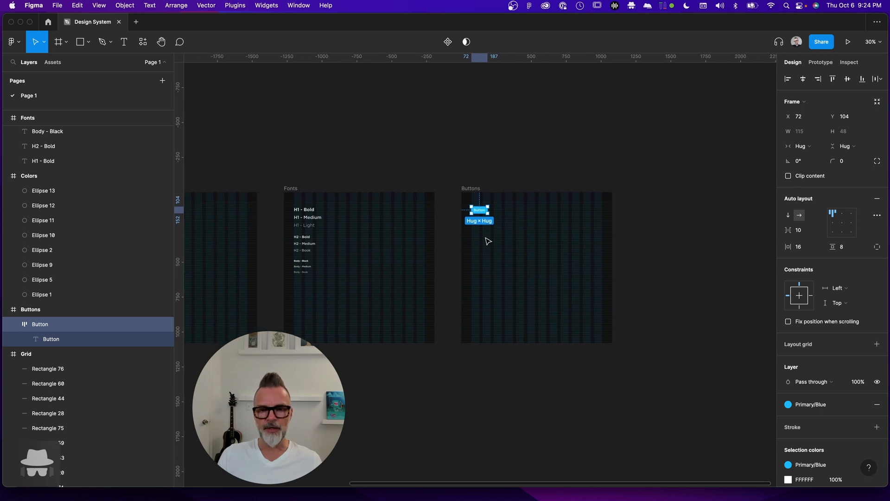
scroll(490, 226, "up", 5)
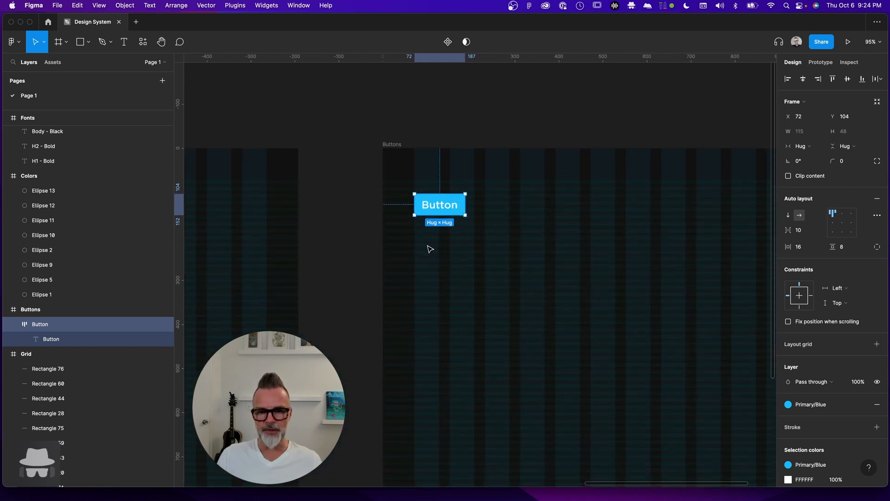
scroll(418, 250, "down", 5)
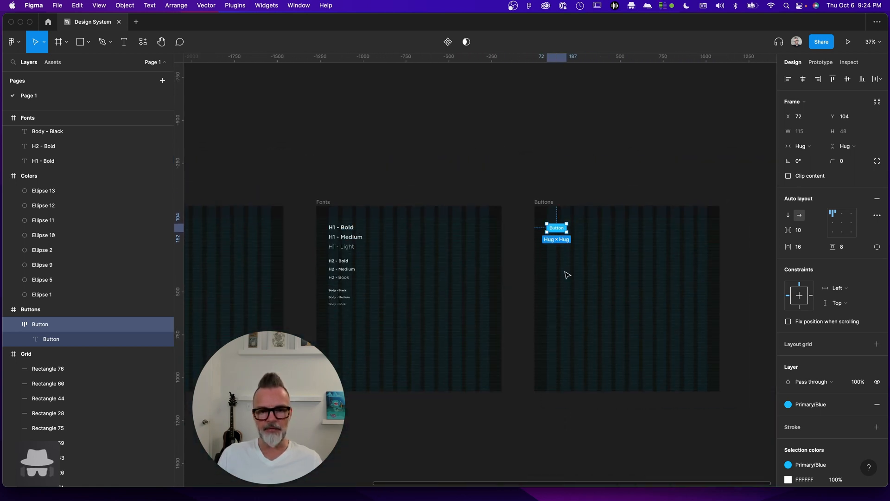
scroll(569, 250, "up", 5)
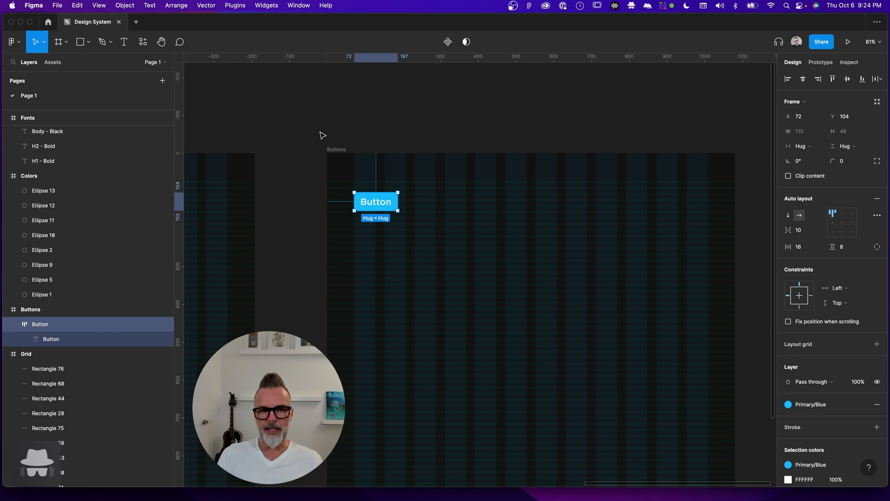
scroll(399, 212, "down", 5)
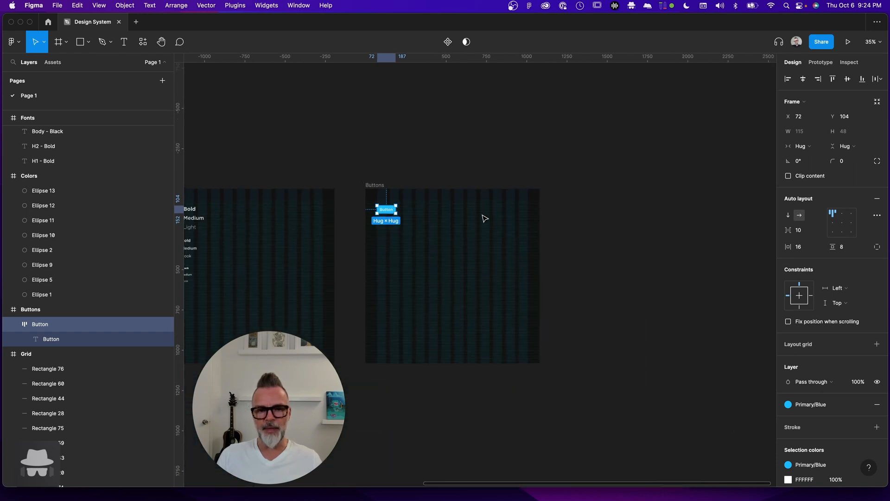
- Turn the blue Button auto layout frame in the Buttons frame into a component
left_click(377, 176)
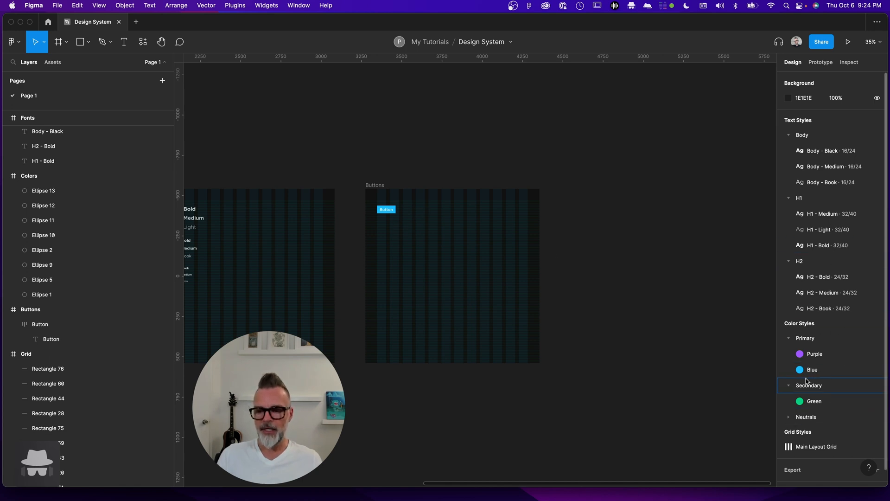
scroll(293, 215, "down", 2)
scroll(384, 258, "left", 2)
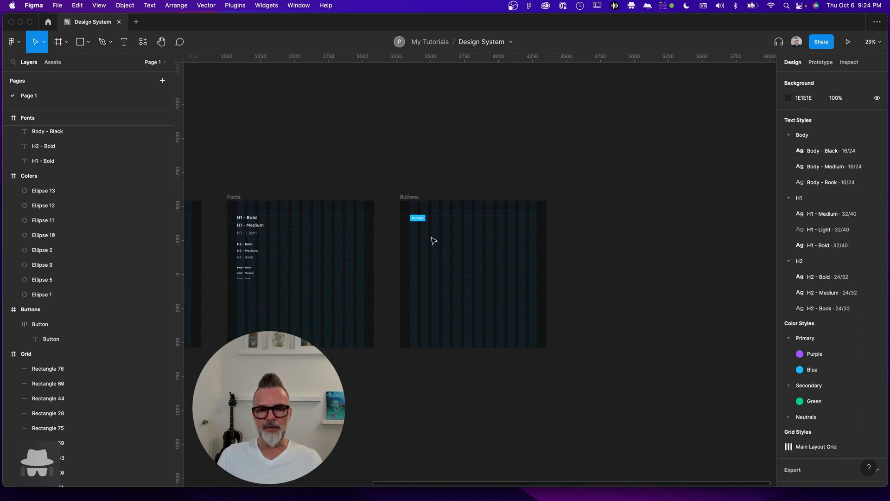
scroll(434, 241, "up", 2)
scroll(411, 222, "up", 3)
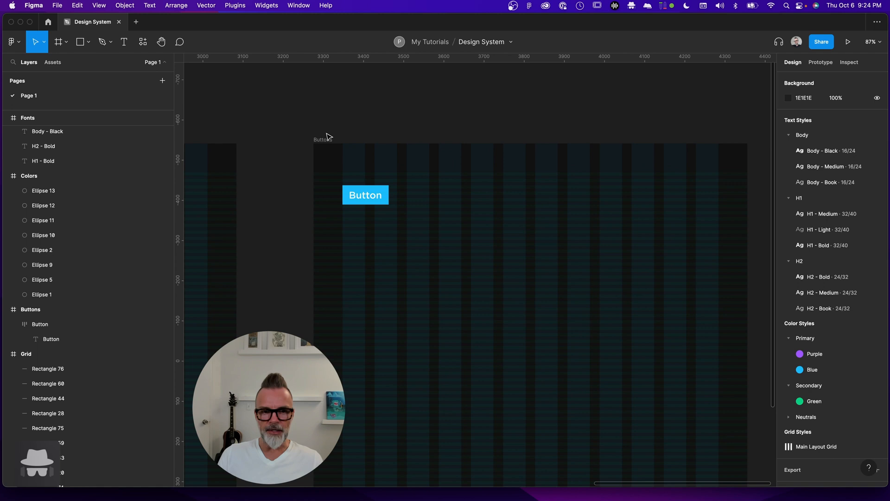
left_click(359, 197)
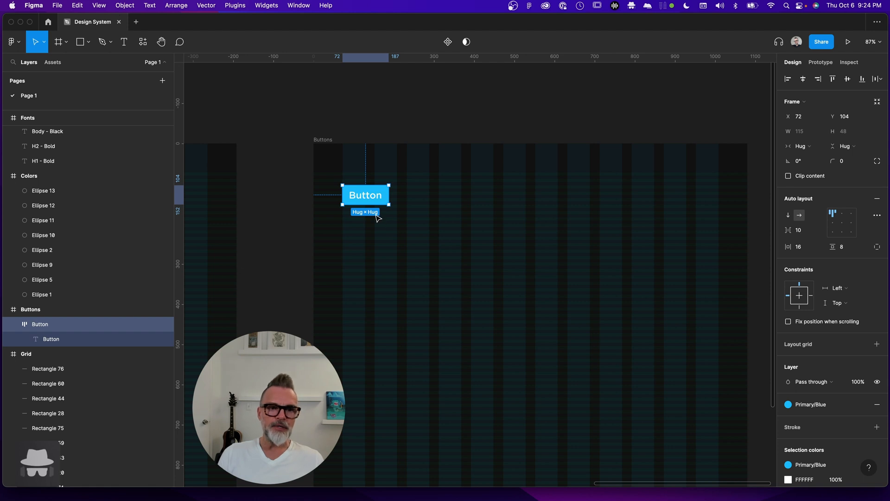
left_click(126, 5)
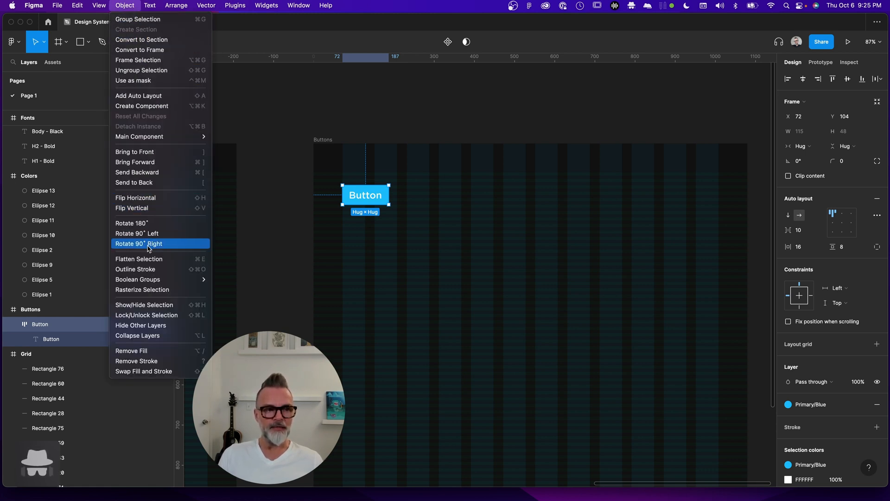
mouse_move(88, 14)
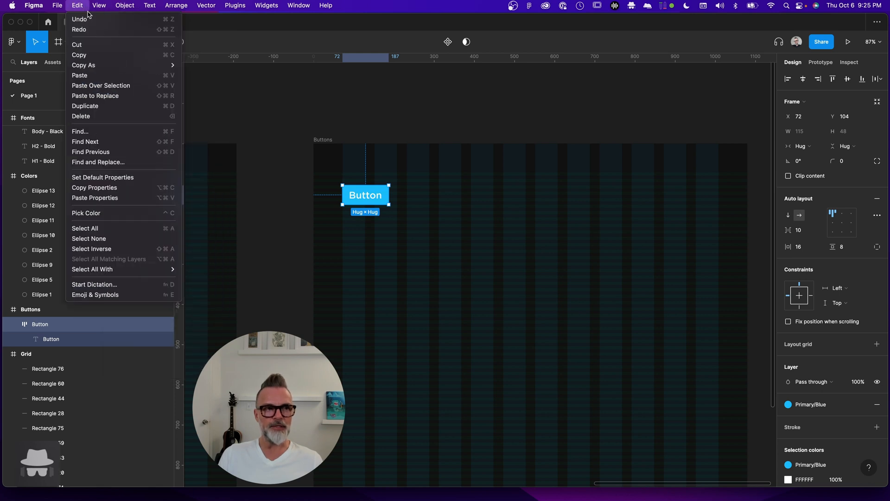
mouse_move(125, 5)
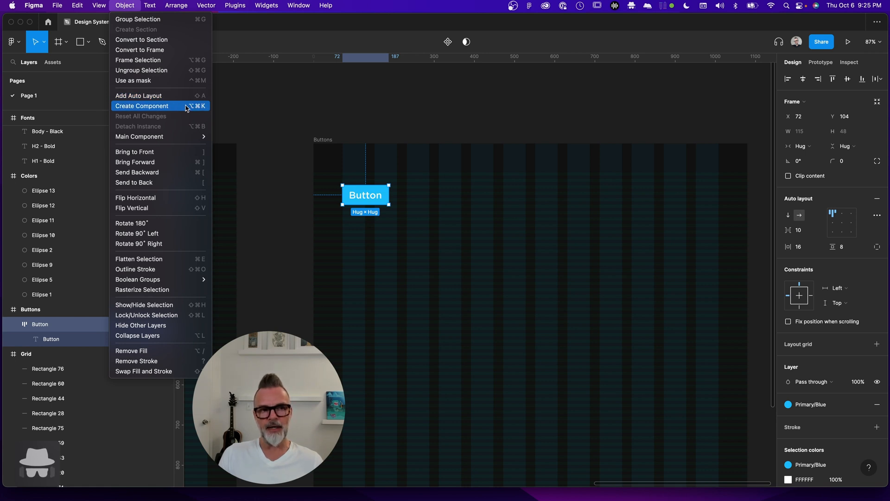
left_click(155, 109)
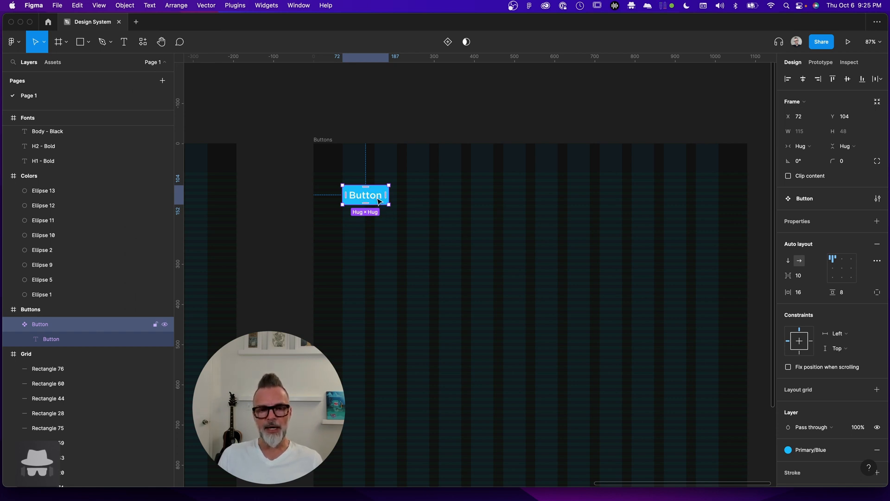
- Move the Button component out of the Buttons frame to the empty canvas above it, aligned with the frame's left edge at X 3276
scroll(364, 245, "down", 5)
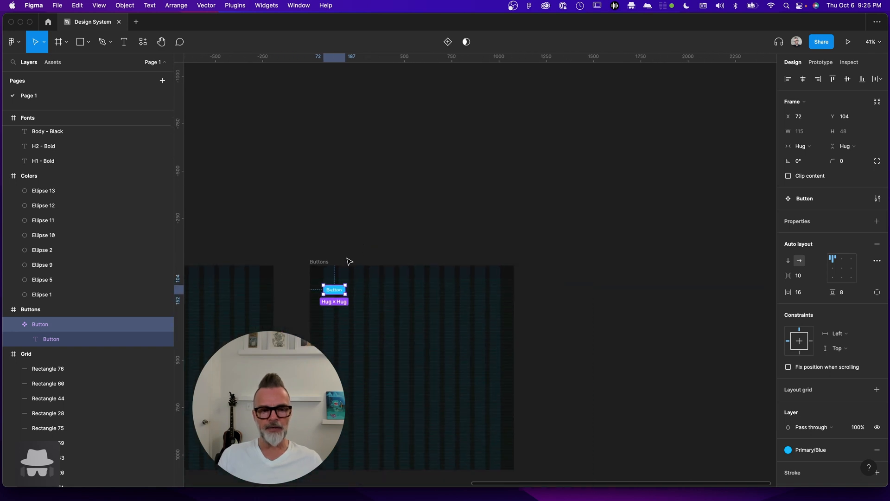
left_click_drag(336, 291, 324, 226)
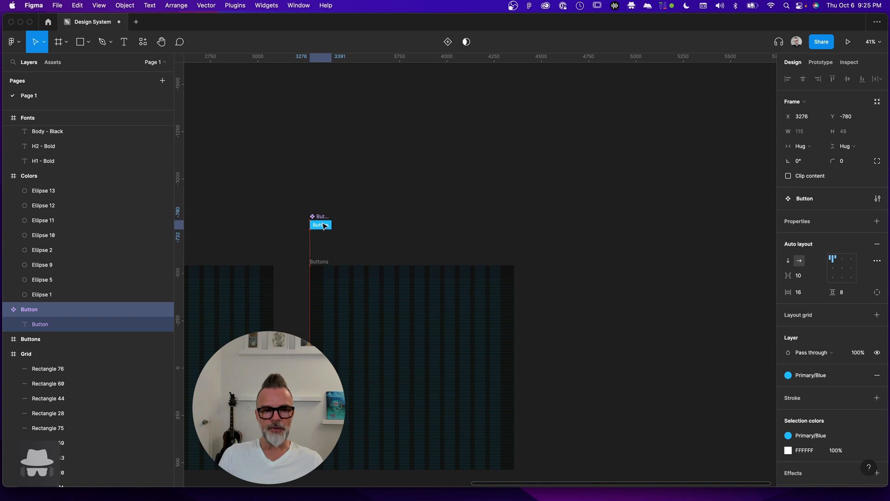
left_click(349, 196)
left_click_drag(322, 217, 322, 153)
left_click(382, 188)
scroll(382, 188, "down", 10)
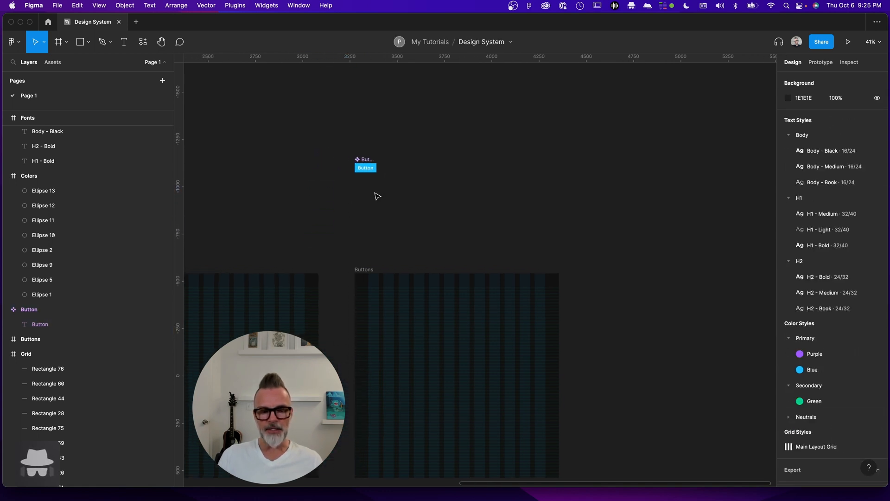
- Move the Button component farther up the canvas to Y -1205 and deselect it
scroll(442, 367, "up", 3)
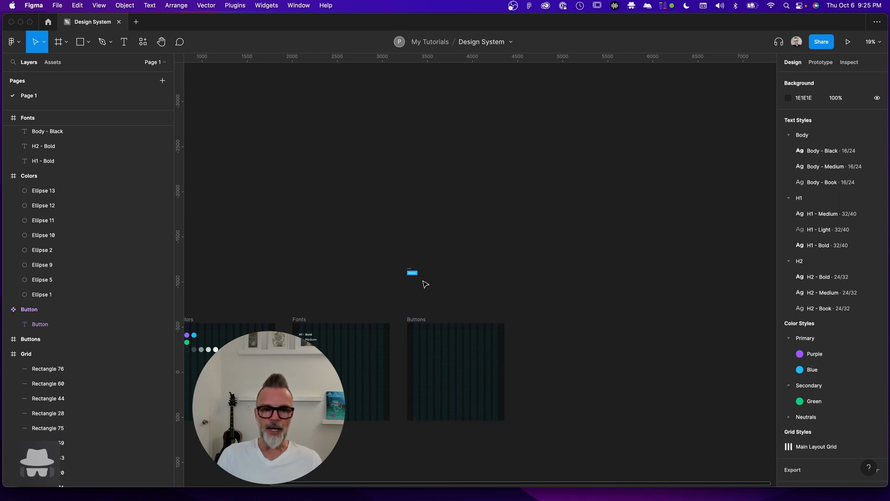
scroll(415, 281, "up", 3)
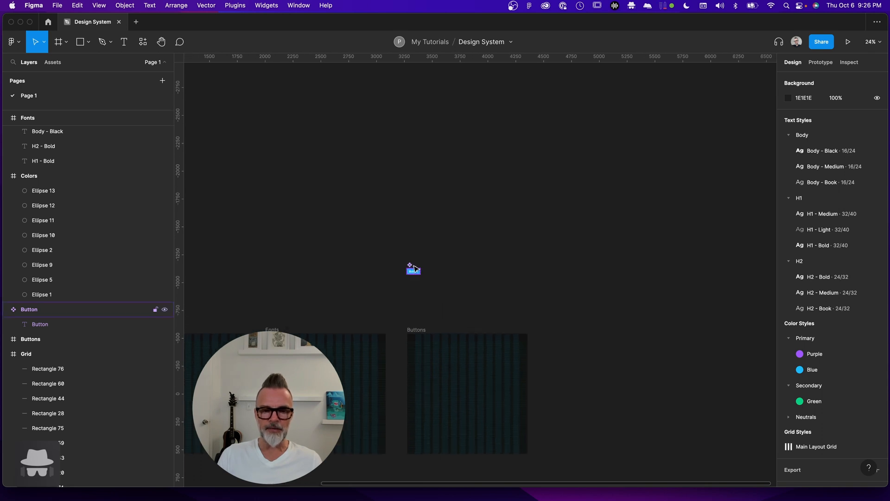
scroll(417, 270, "right", 3)
scroll(417, 271, "down", 2)
scroll(353, 214, "up", 4)
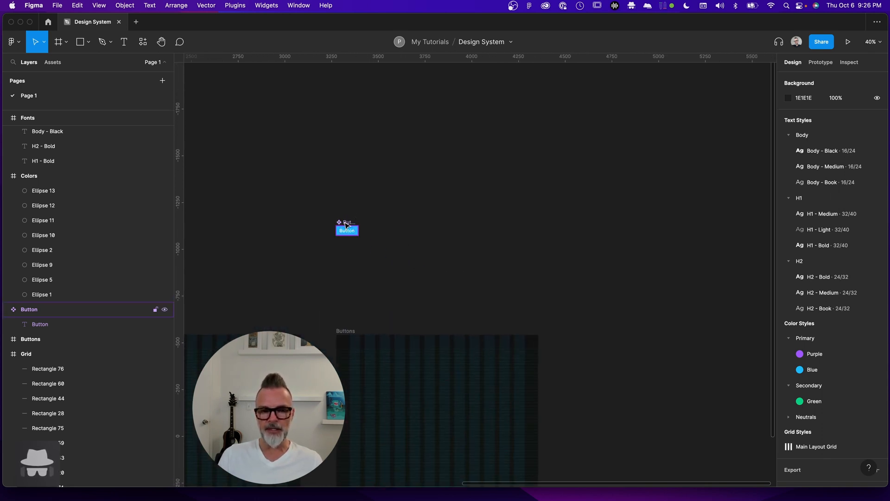
left_click(345, 226)
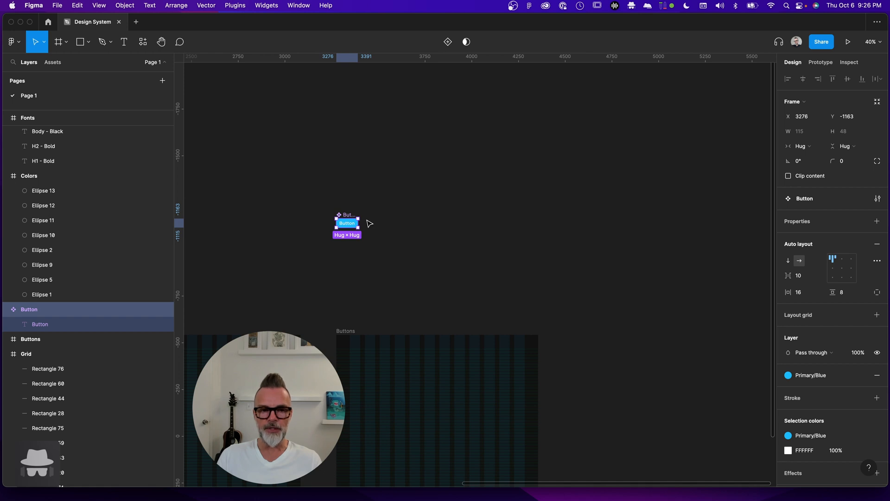
left_click_drag(347, 223, 347, 215)
left_click(356, 201)
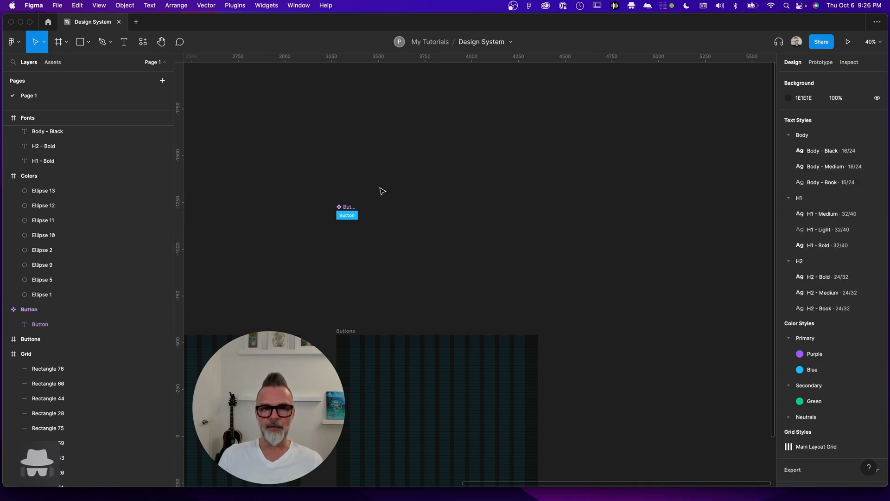
left_click(347, 209)
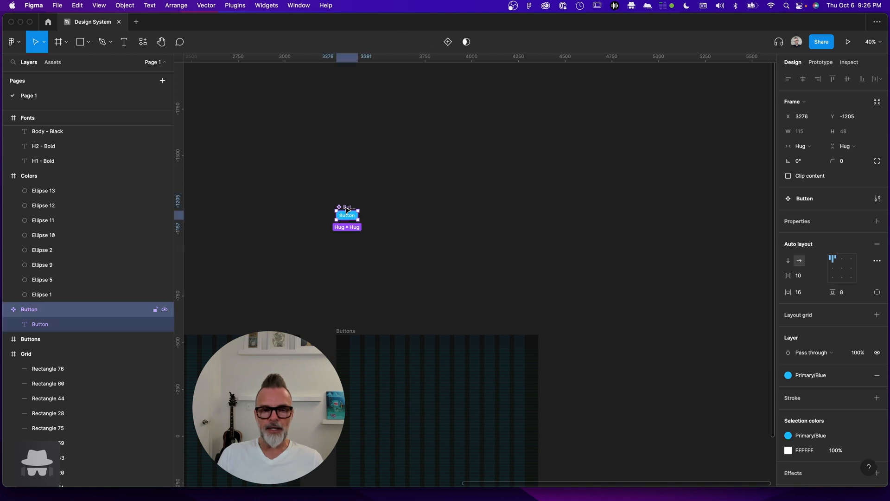
left_click(388, 211)
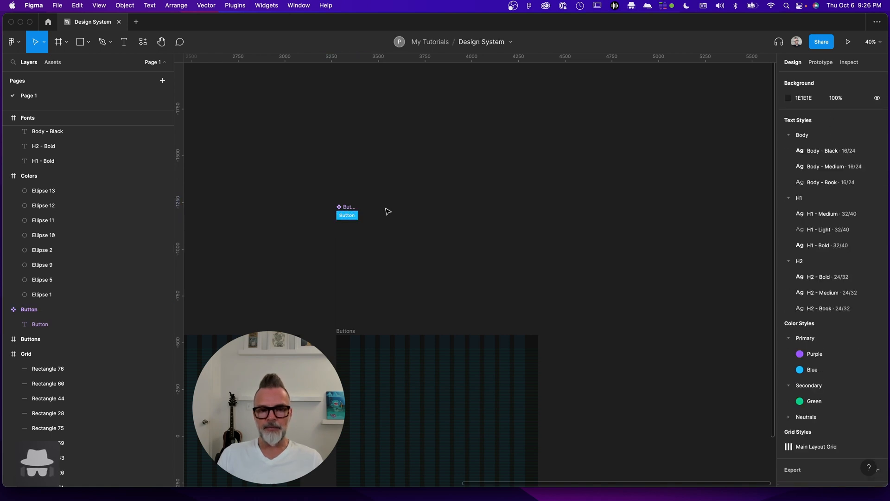
- Add two variants to the Button component, making a set of three blue buttons
left_click(351, 207)
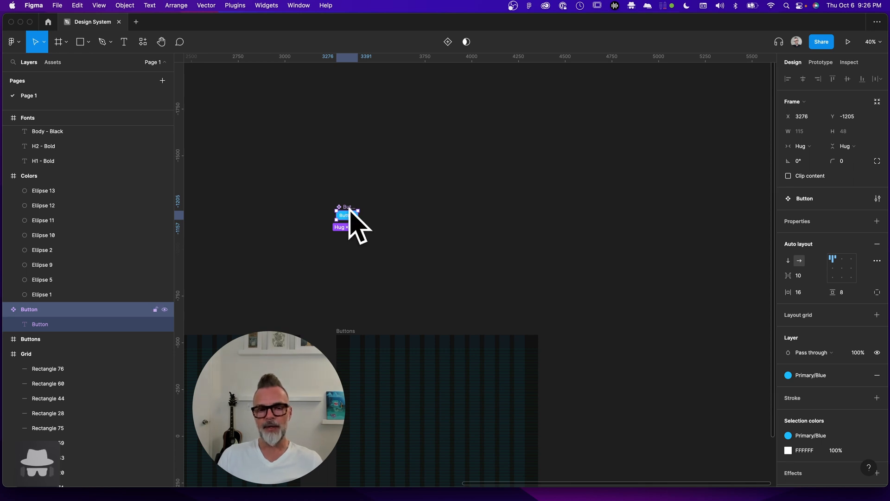
left_click(448, 42)
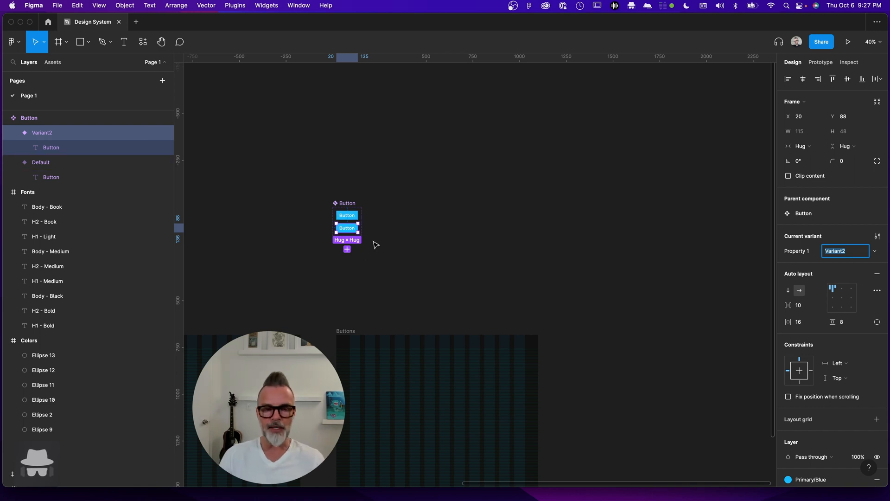
left_click(351, 210)
left_click(441, 44)
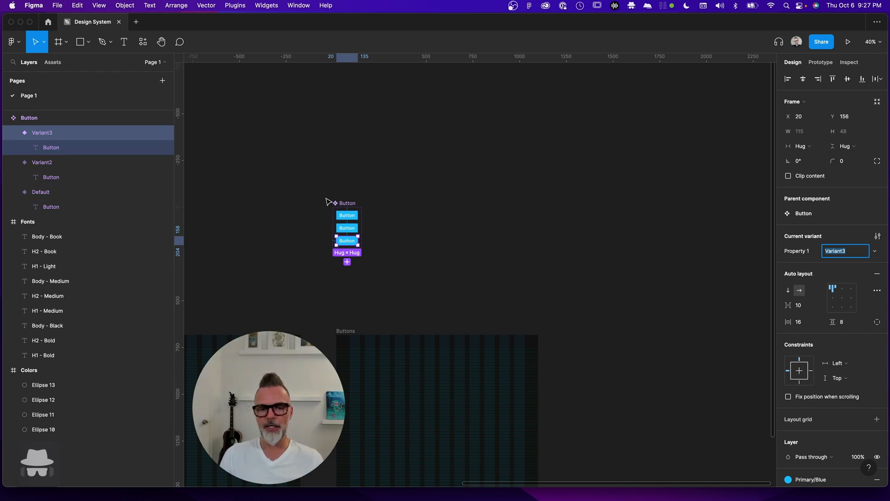
- Check the Property 1 value of each of the three button variants
left_click(348, 217)
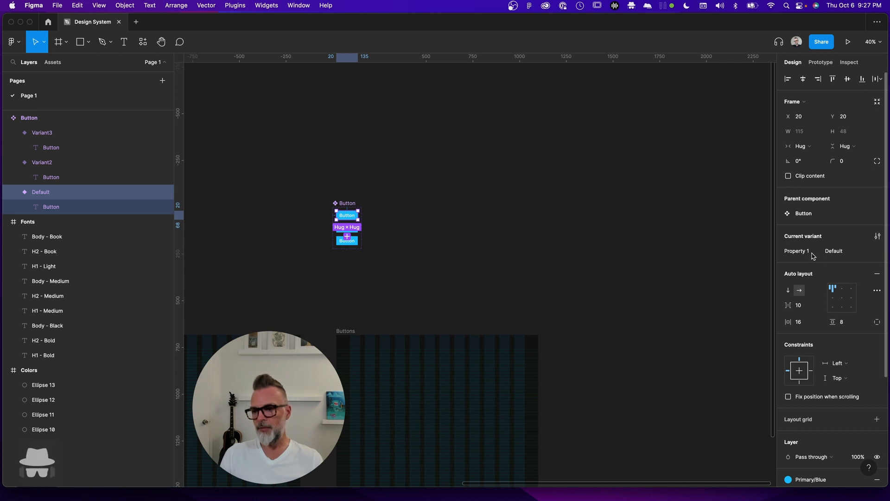
left_click(397, 242)
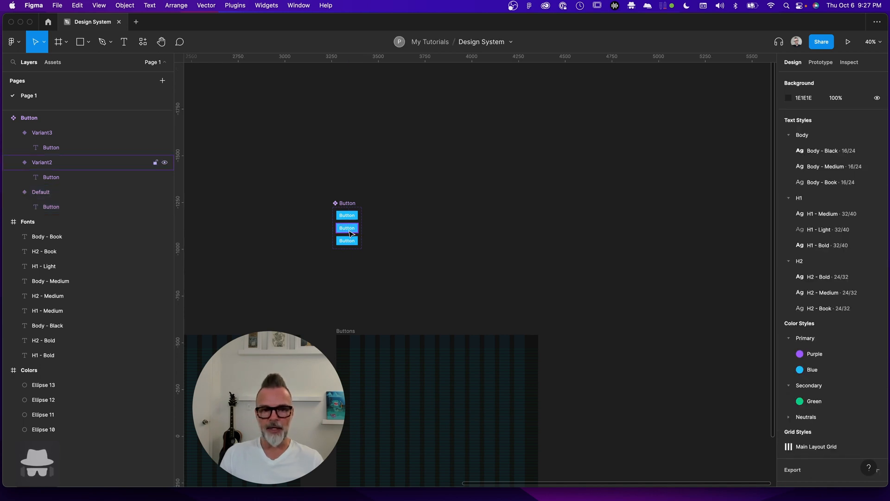
left_click(348, 230)
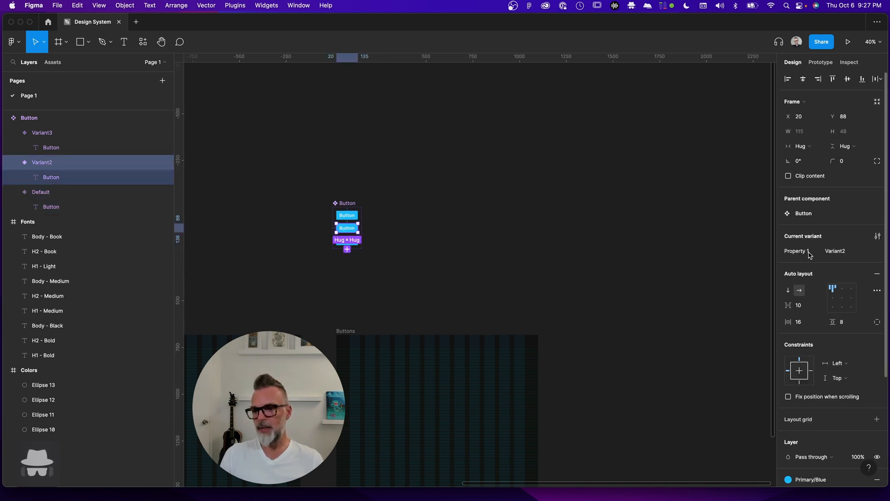
left_click(380, 272)
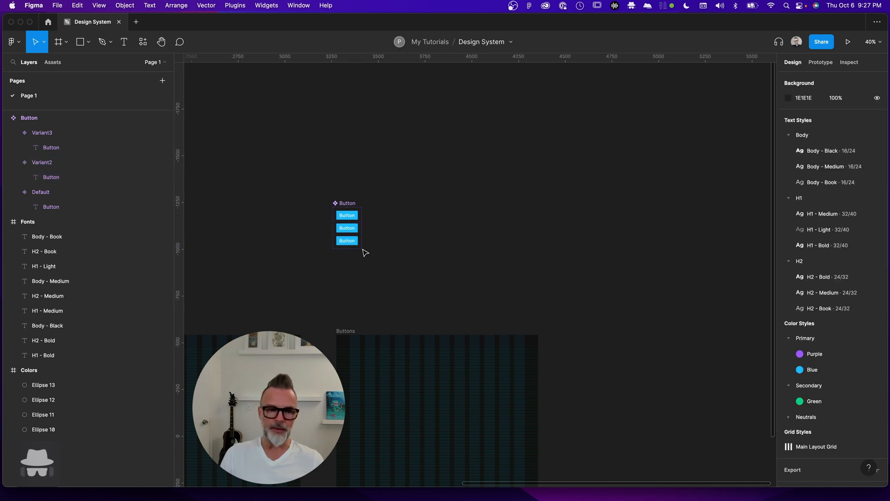
left_click(353, 242)
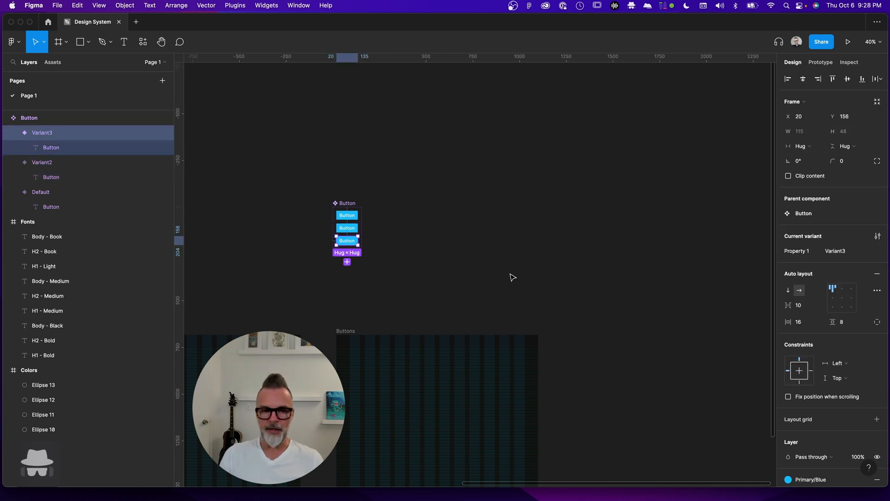
left_click(436, 225)
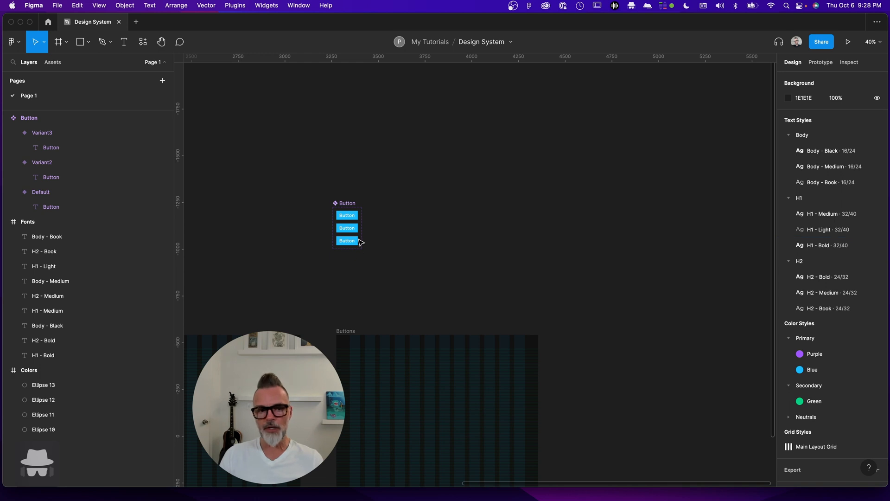
left_click(347, 215)
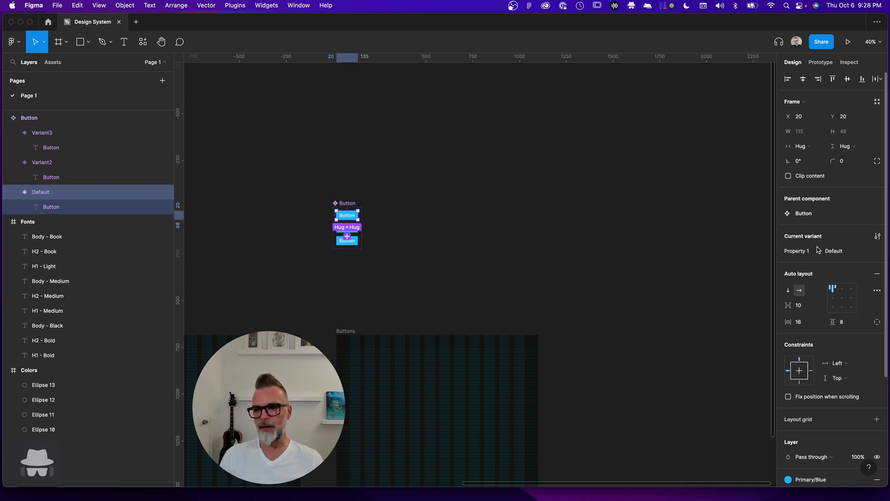
left_click(399, 250)
- Add three more variants below Variant3 in the Button component set
left_click(351, 242)
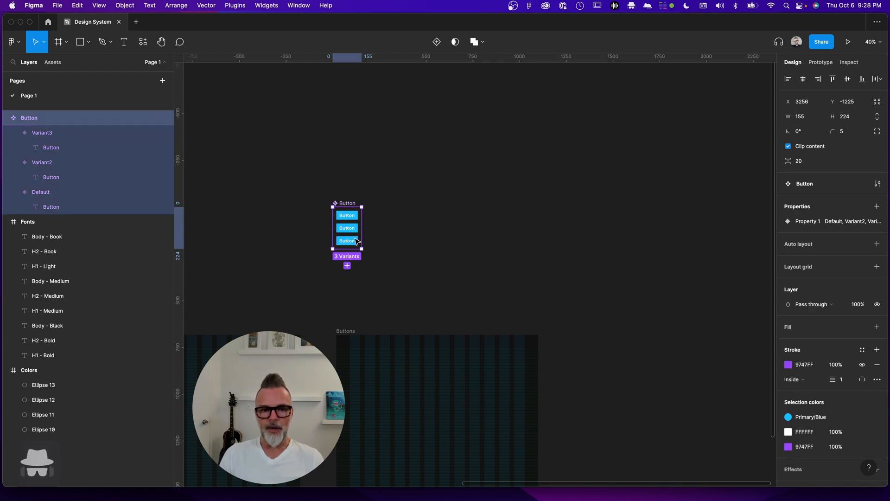
left_click(356, 241)
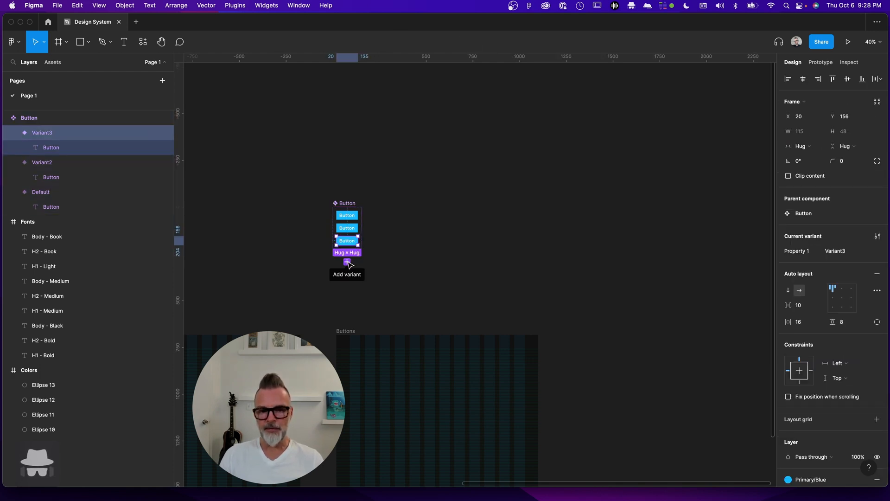
left_click(347, 262)
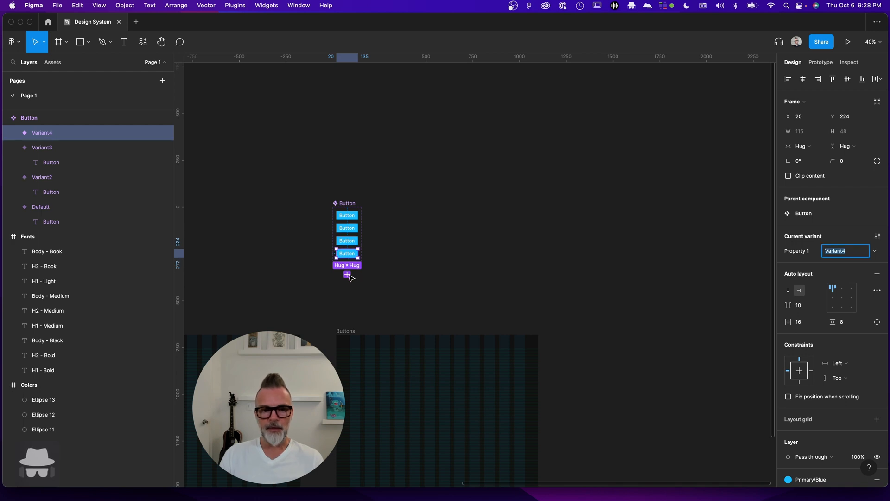
left_click(348, 275)
left_click(348, 288)
left_click(350, 254)
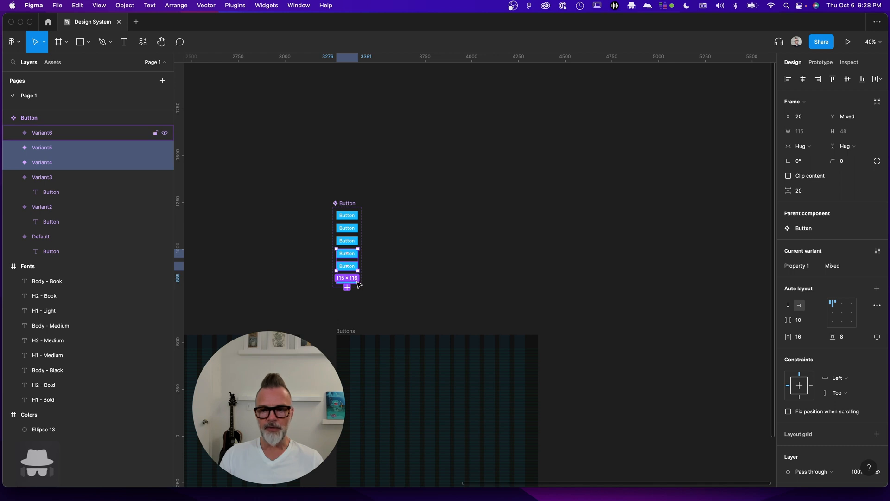
left_click(395, 248)
left_click(347, 255)
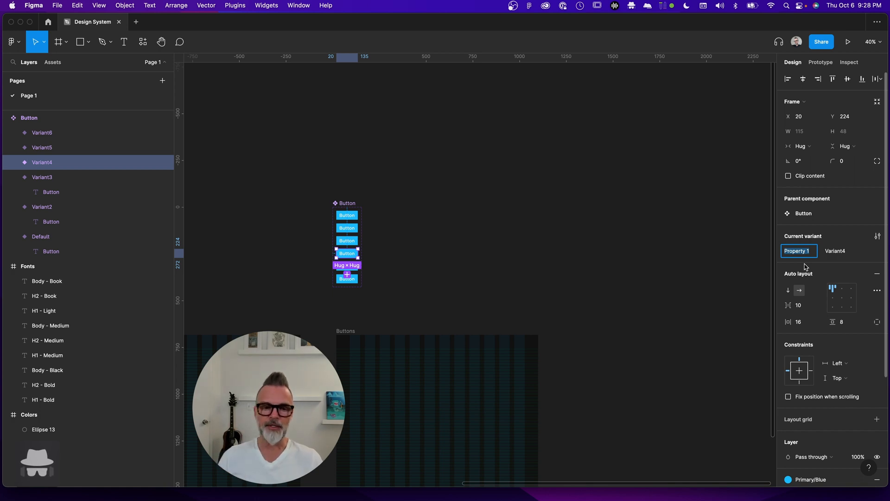
left_click(414, 286)
left_click(347, 279)
left_click(348, 266, "shift")
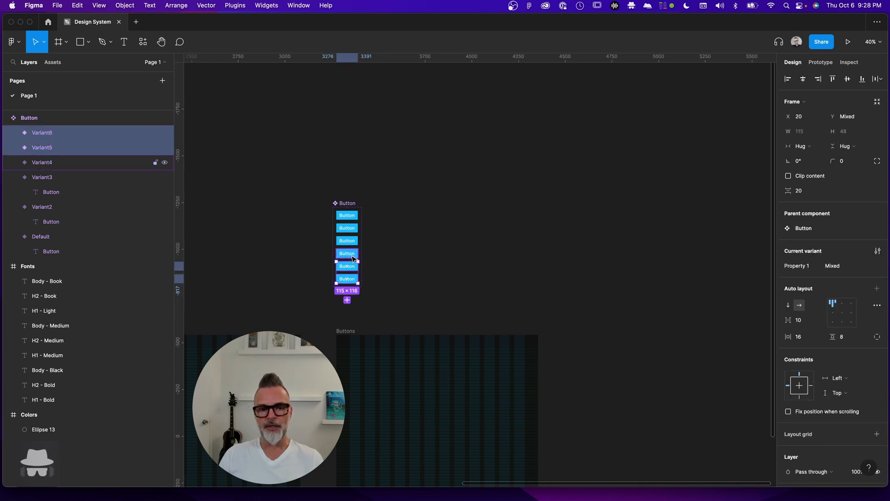
left_click(352, 257, "shift")
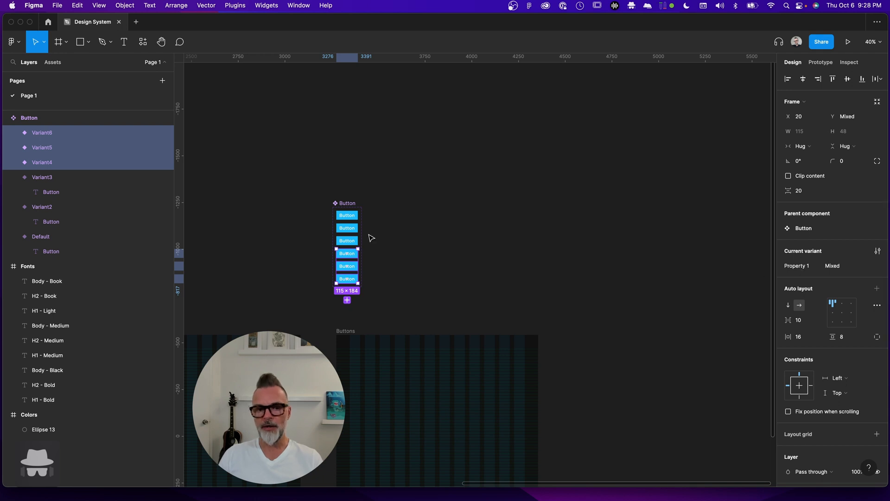
left_click(368, 258)
left_click(350, 254)
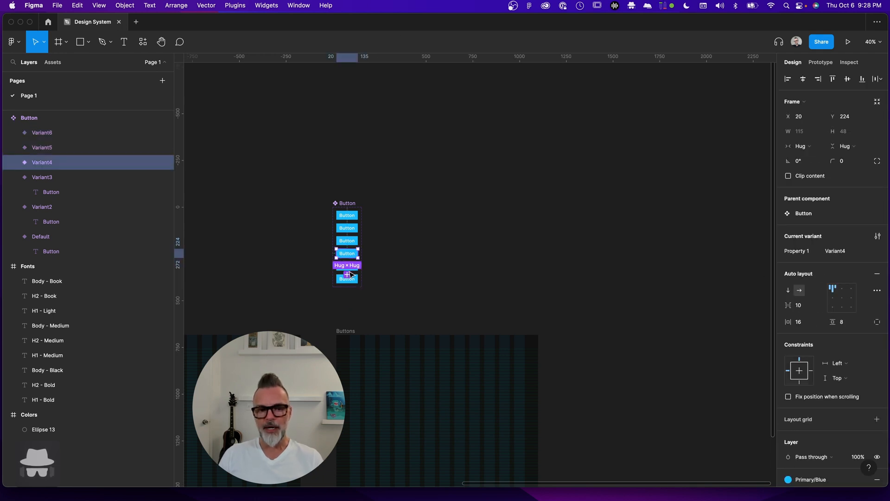
left_click(406, 230)
- With the three lower button variants selected, rename their variant property to "Button Alternate"
left_click(349, 253)
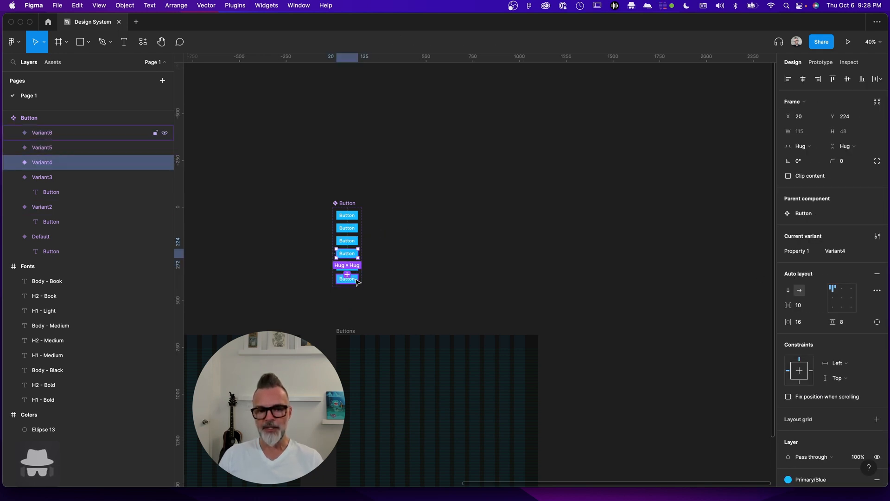
left_click(355, 281, "shift")
left_click(356, 269, "shift")
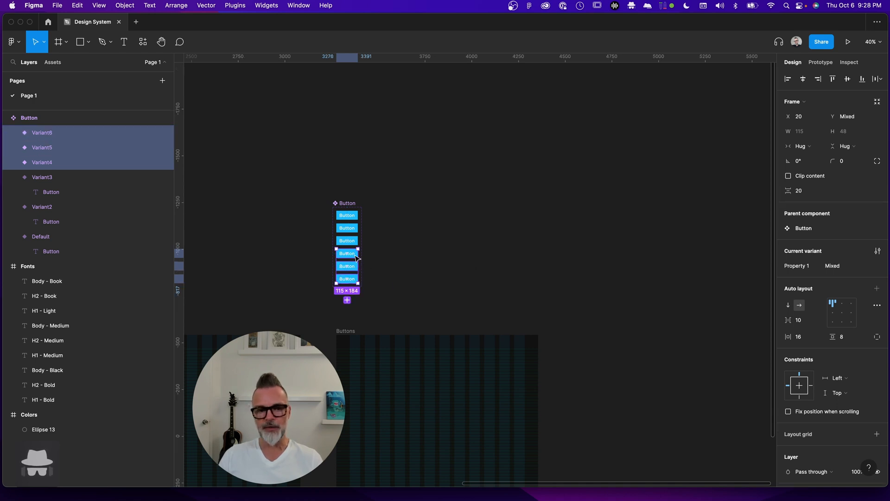
double_click(806, 266)
type("B")
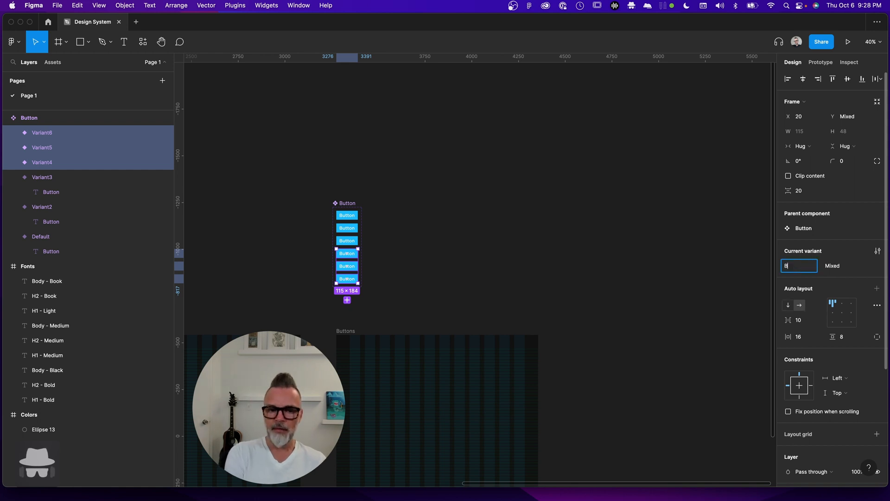
type("uuton Alter")
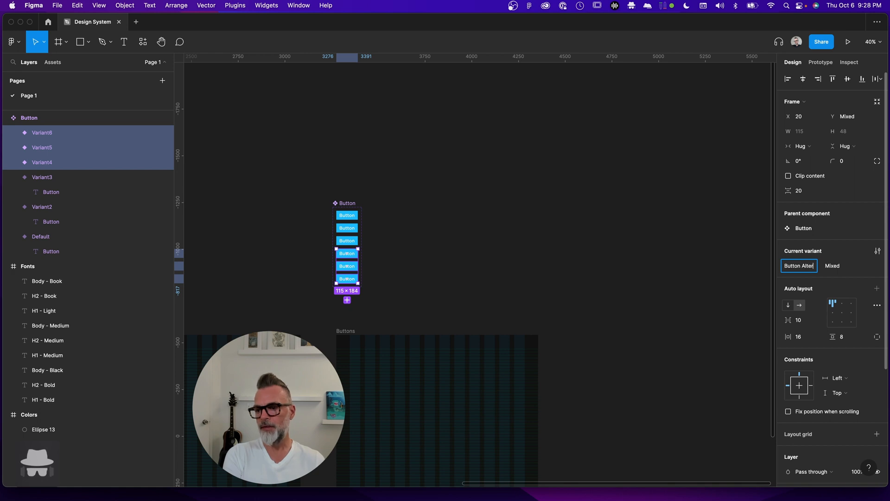
type("nate")
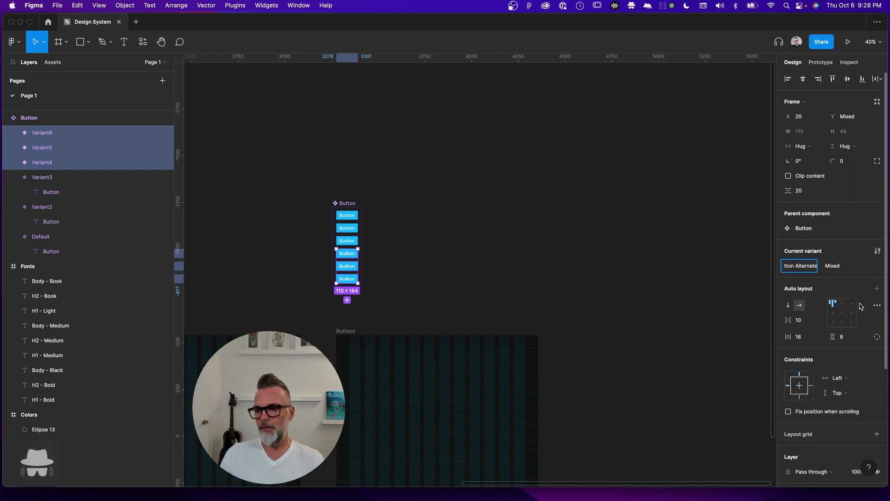
left_click(441, 259)
- Set the fourth button variant's Button Alternate value to Default
left_click(347, 253)
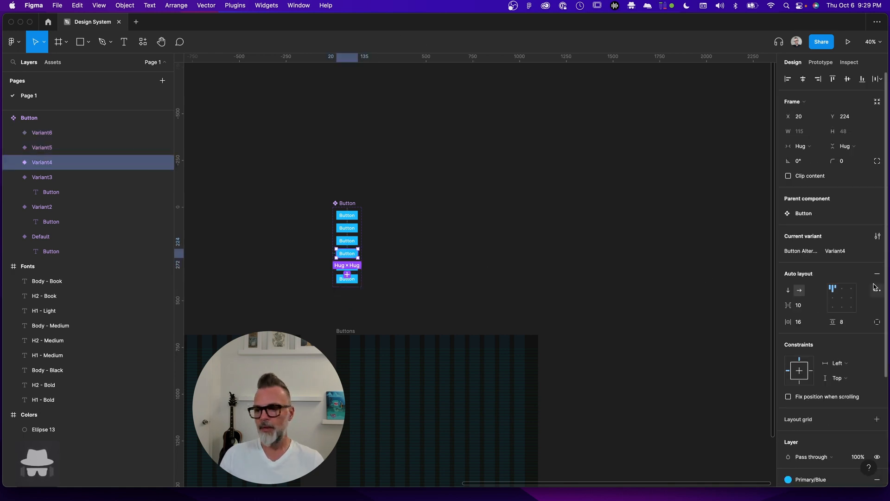
left_click(837, 253)
type("Default")
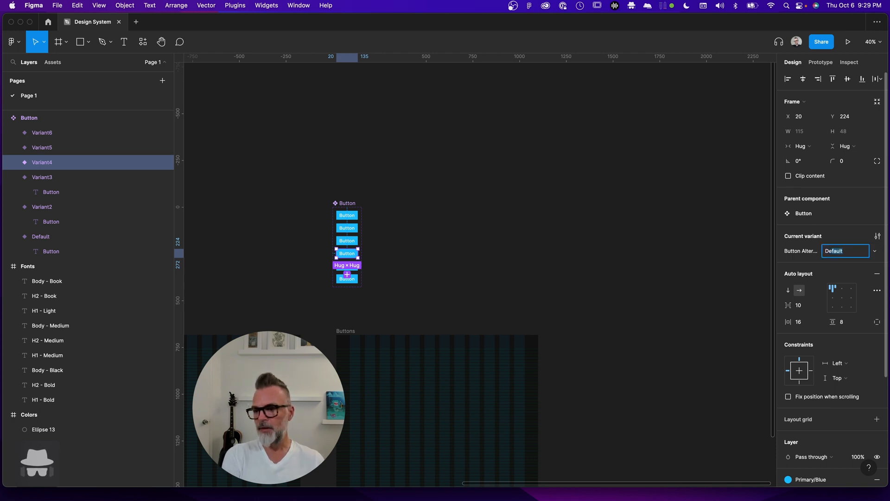
key("Return")
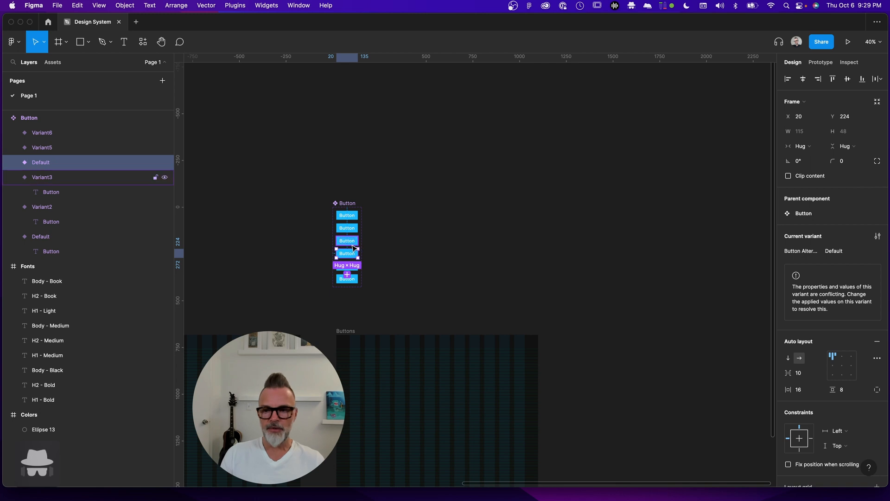
- Check the variant property name and value of the top button variant for the conflict
left_click(352, 216)
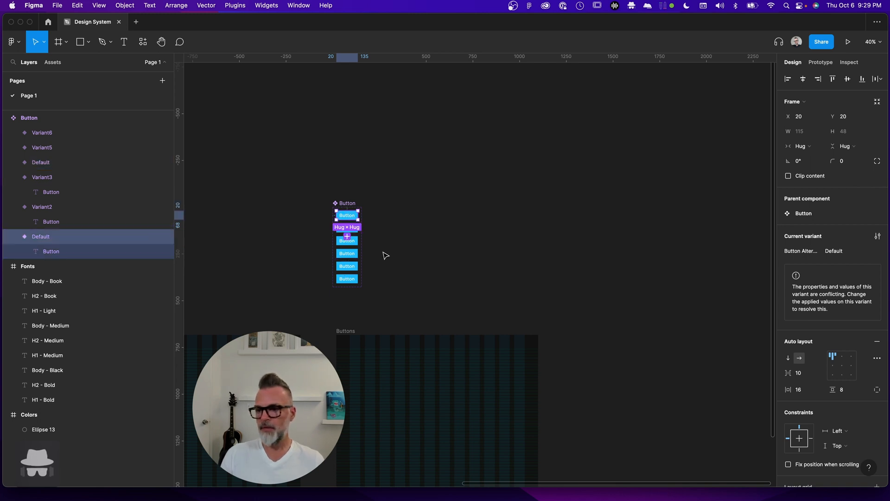
left_click(381, 237)
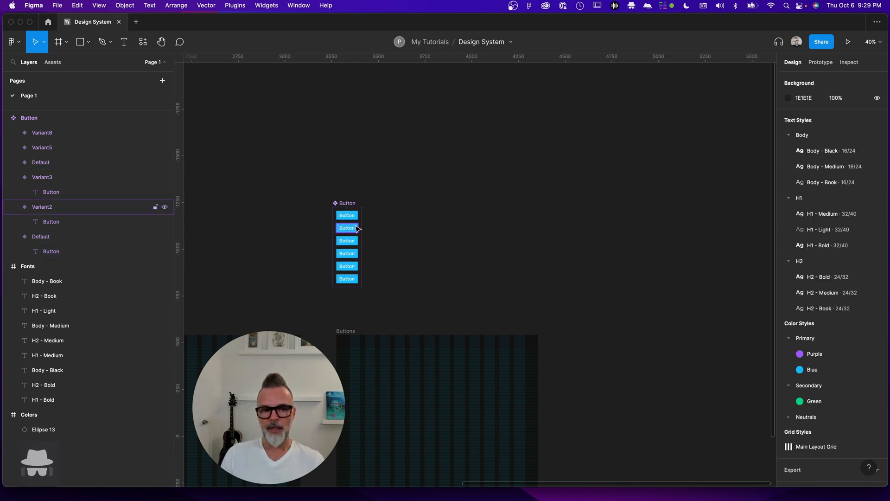
left_click(355, 228)
left_click(348, 215)
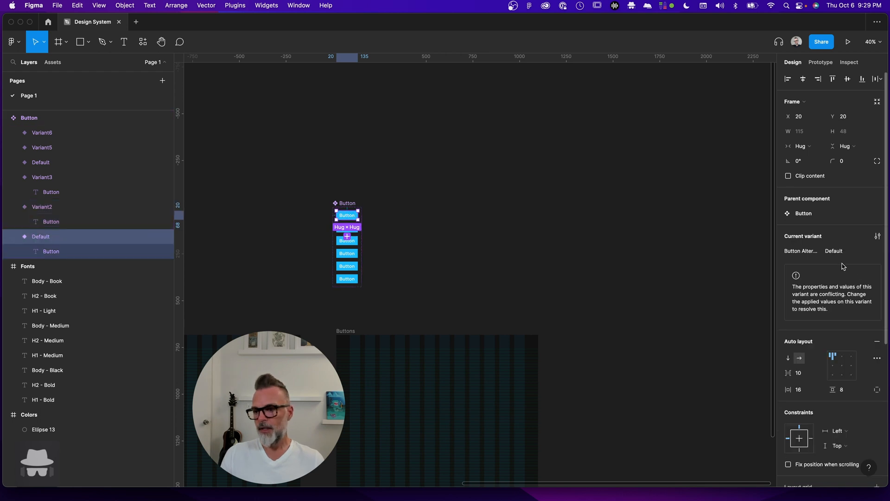
double_click(804, 251)
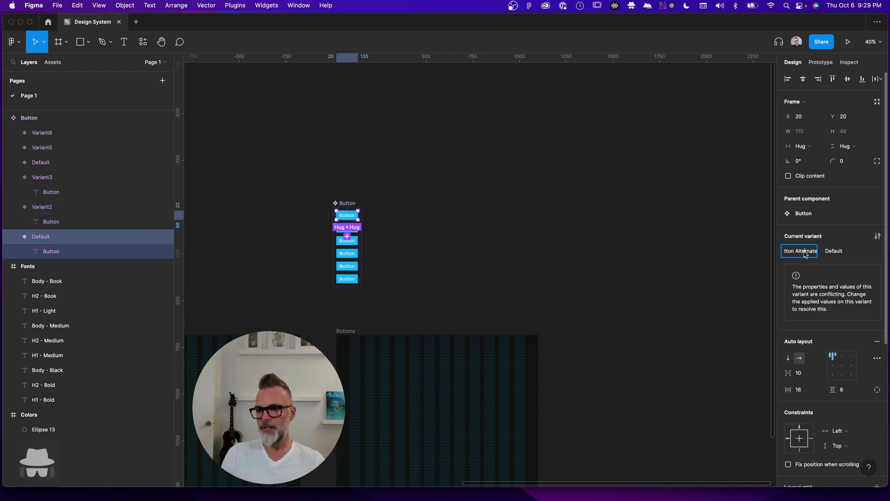
double_click(806, 253)
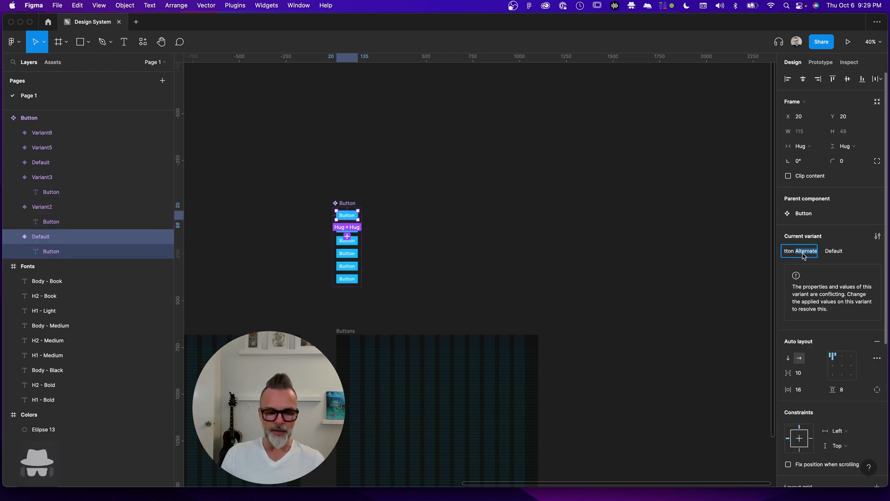
left_click(635, 261)
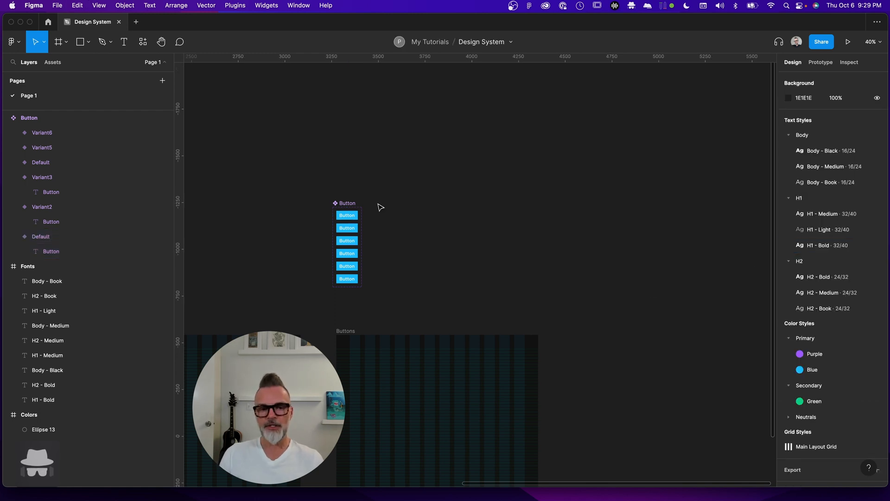
- Delete the three lower variants from the Button component set
left_click(349, 279)
left_click(353, 266, "shift")
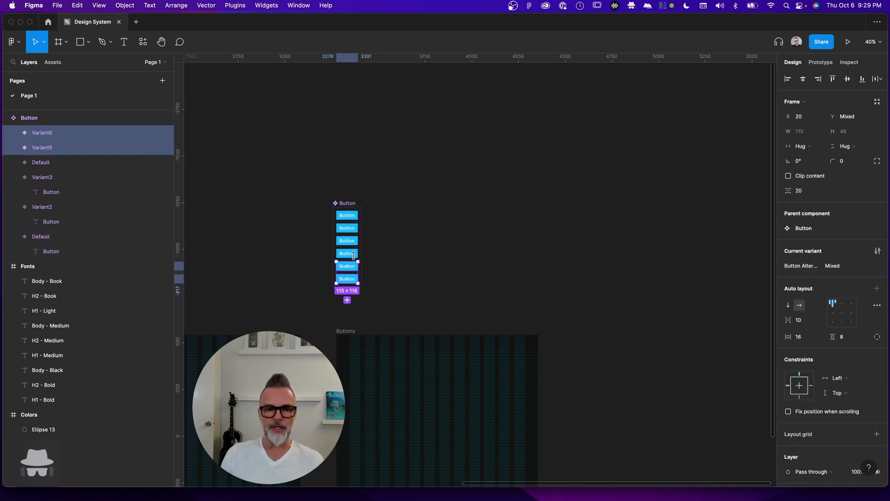
left_click(353, 258, "shift")
key("Delete")
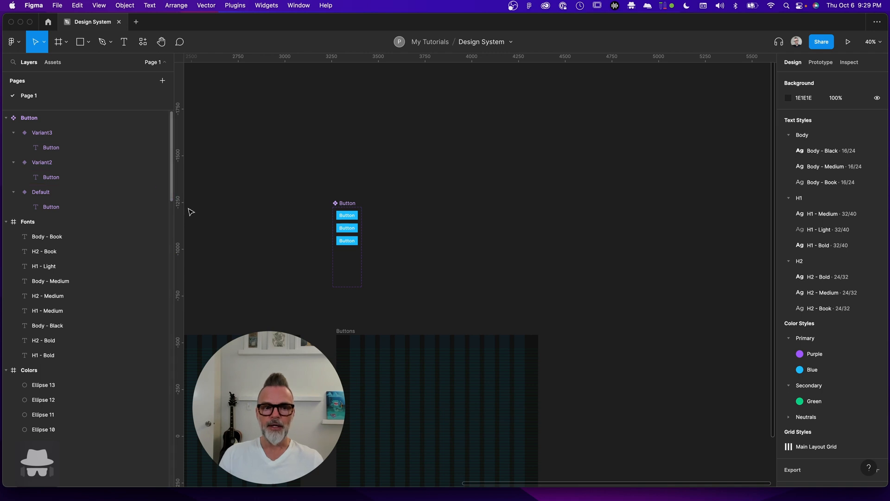
- Widen the Button component set's frame to 565 px, leaving empty space beside the three buttons
left_click(347, 203)
left_click_drag(366, 268, 438, 269)
left_click(371, 151)
left_click(349, 204)
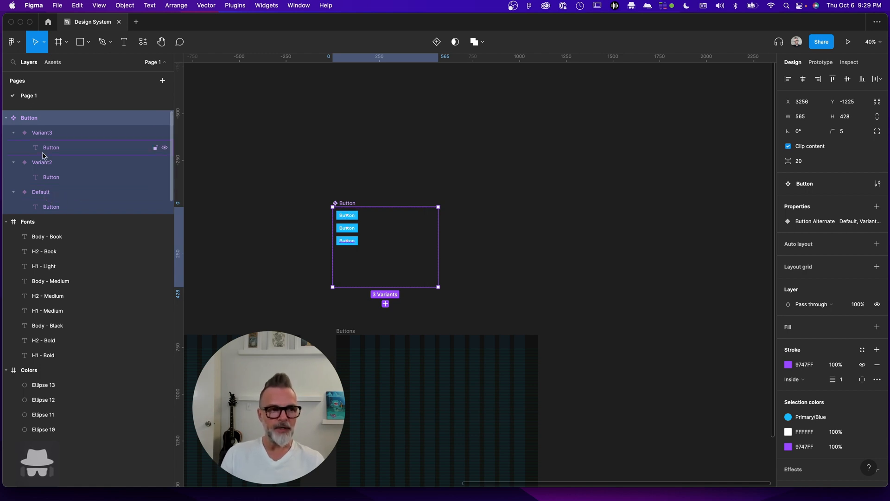
- Examine the full property and value text in the Default variant's layer name
double_click(43, 192)
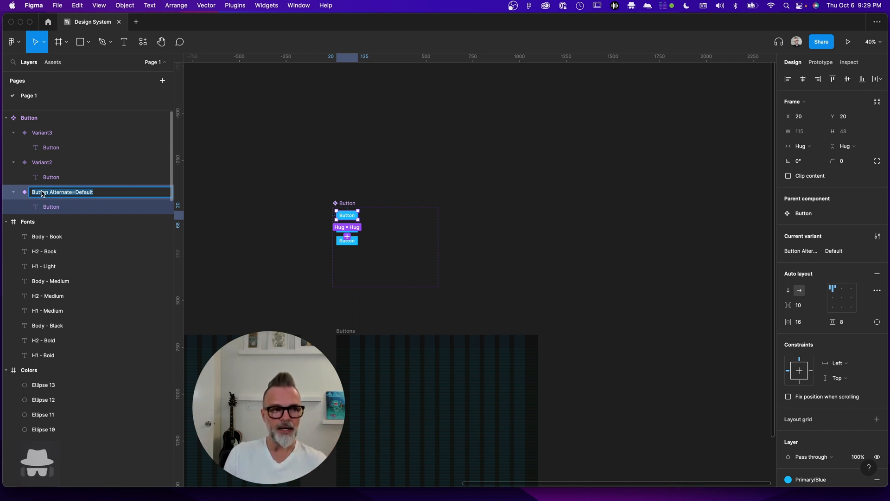
left_click(99, 196)
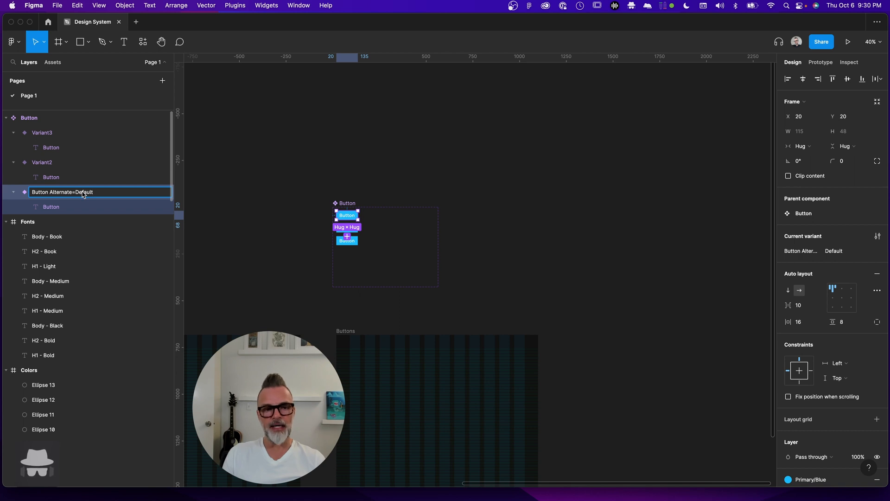
left_click_drag(98, 195, 40, 194)
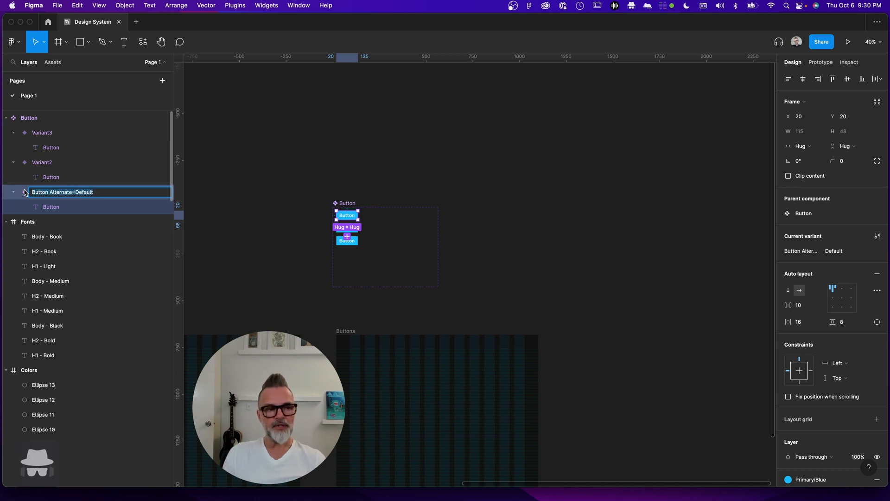
left_click(350, 218)
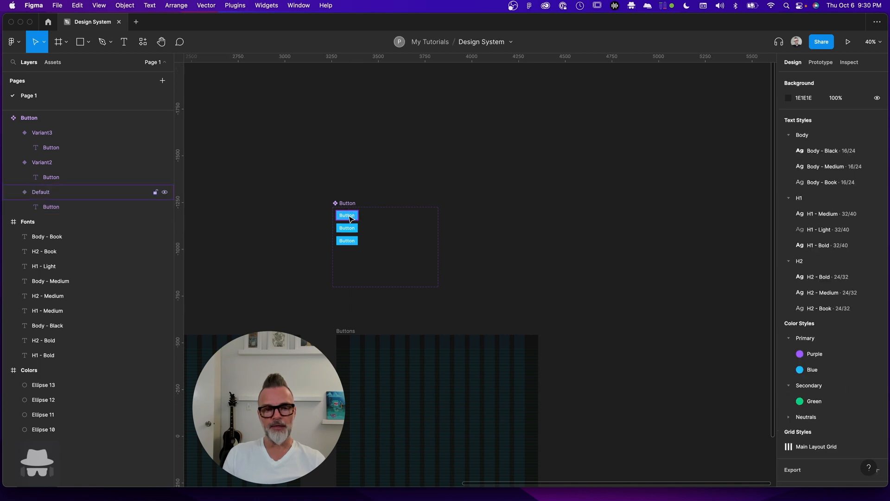
- Replace the top button variant's layer name with "Type=Primary, State=Default, Icon=true"
left_click(350, 218)
double_click(47, 194)
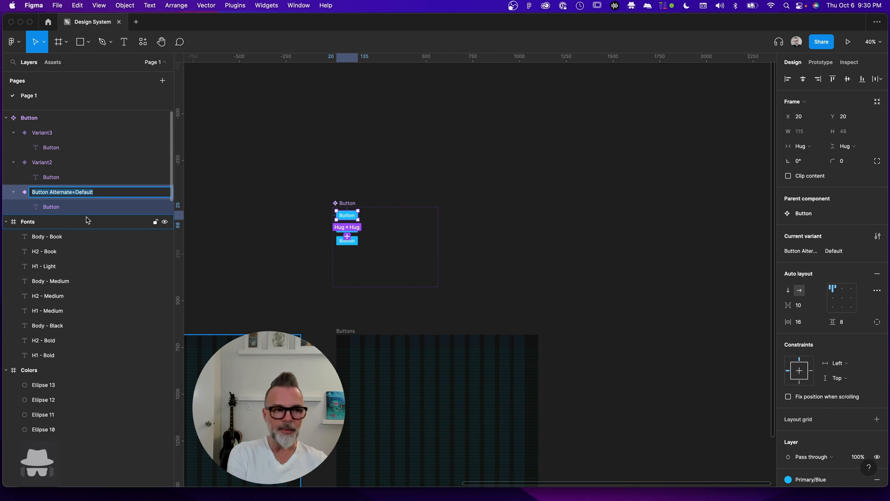
type("B")
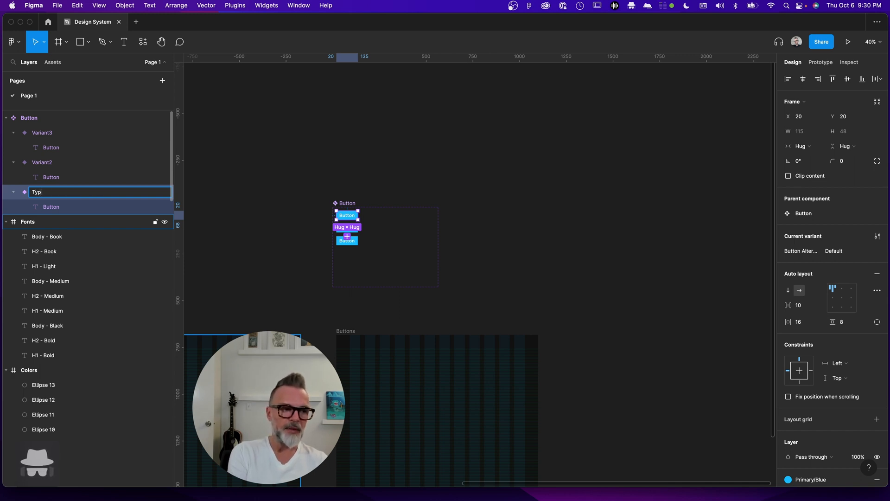
type("ype=Primary, S")
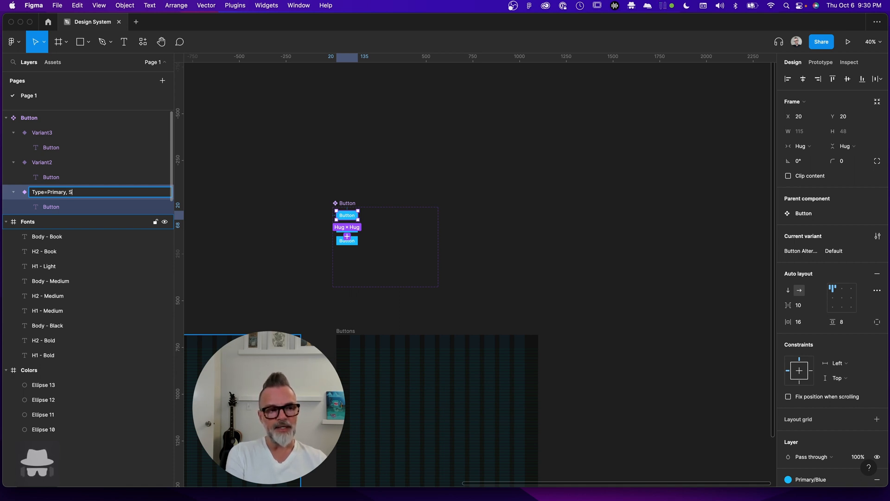
type("=")
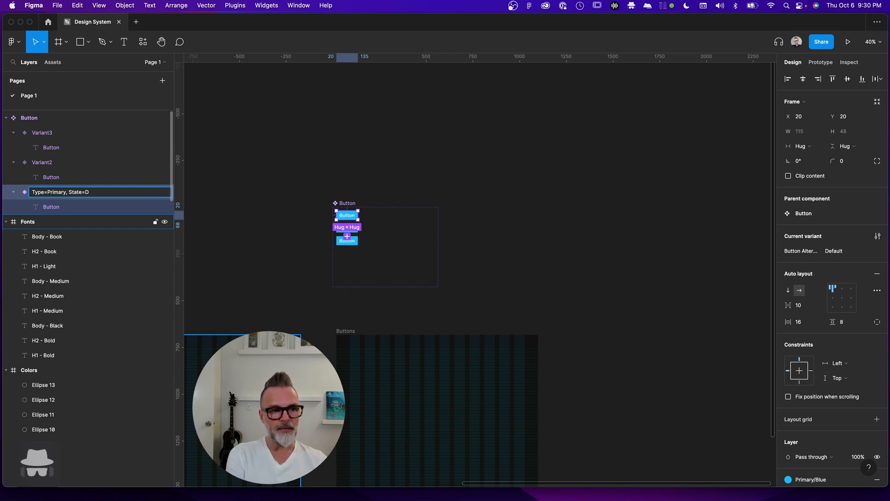
type("Def")
type("ult")
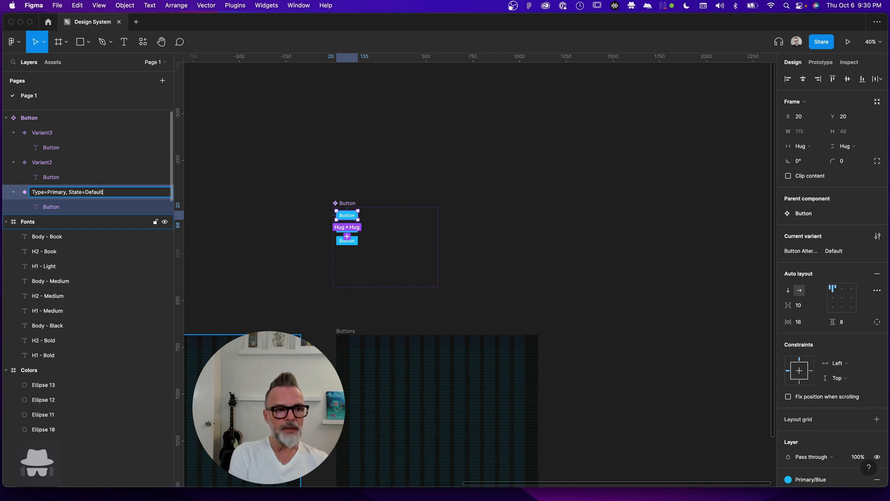
type(", icon")
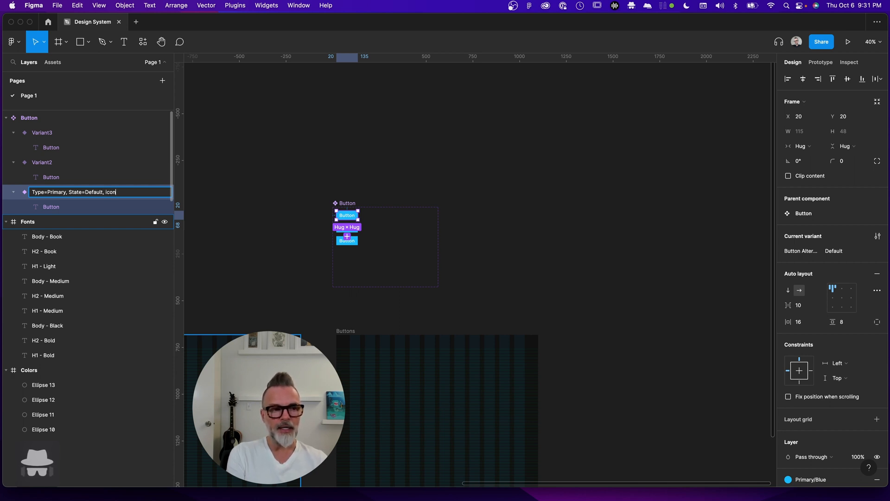
key("BackSpace")
key("BackSpace")
key("BackSpace")
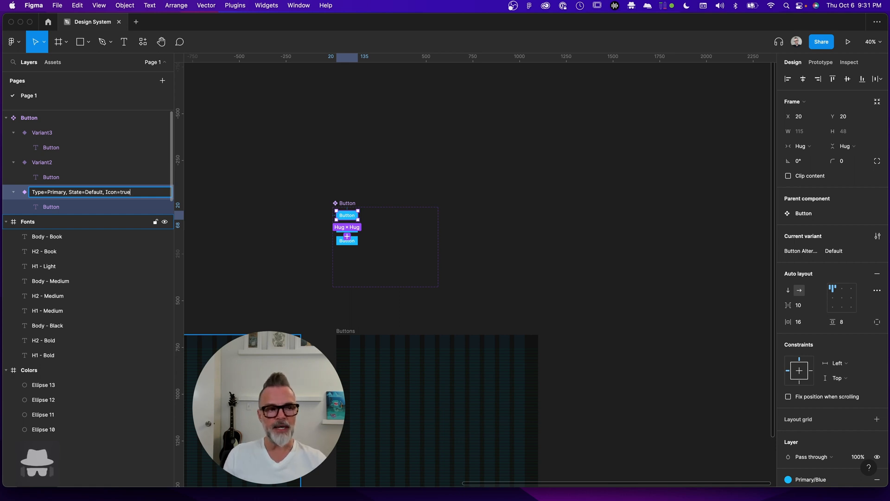
- Change the Icon value in the top variant's layer name to false and apply the new name
left_click_drag(137, 197, 44, 194)
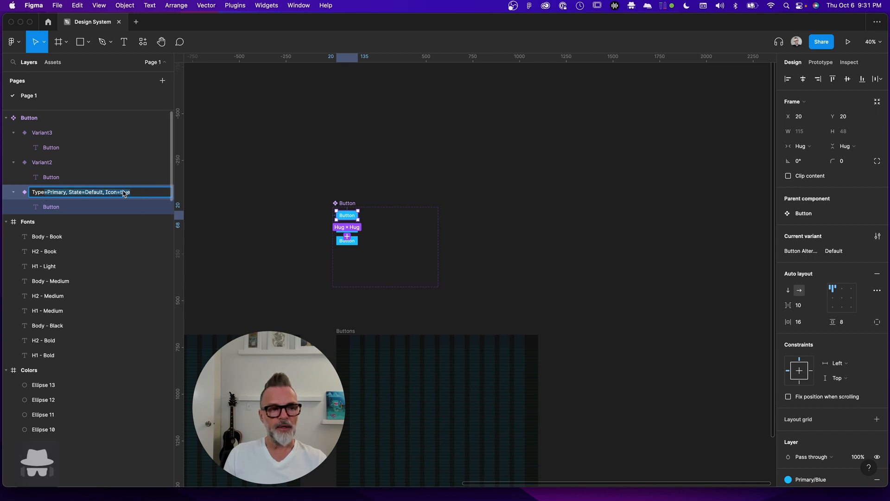
double_click(128, 196)
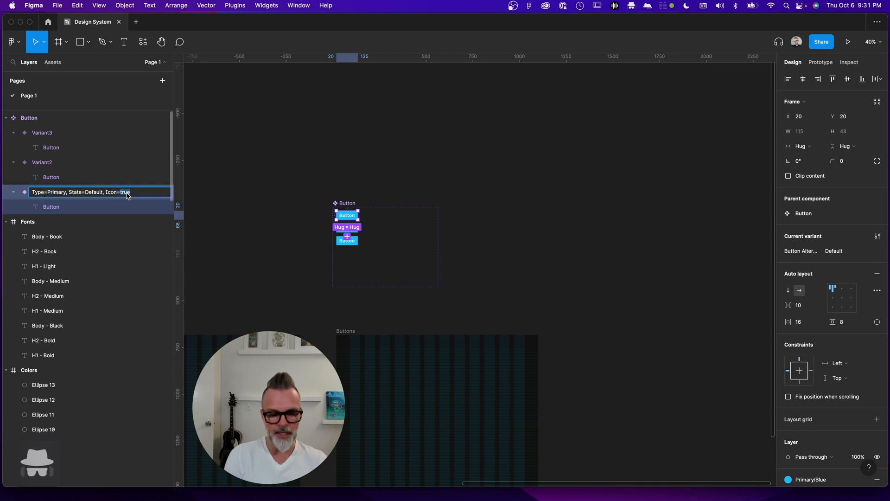
type("fl")
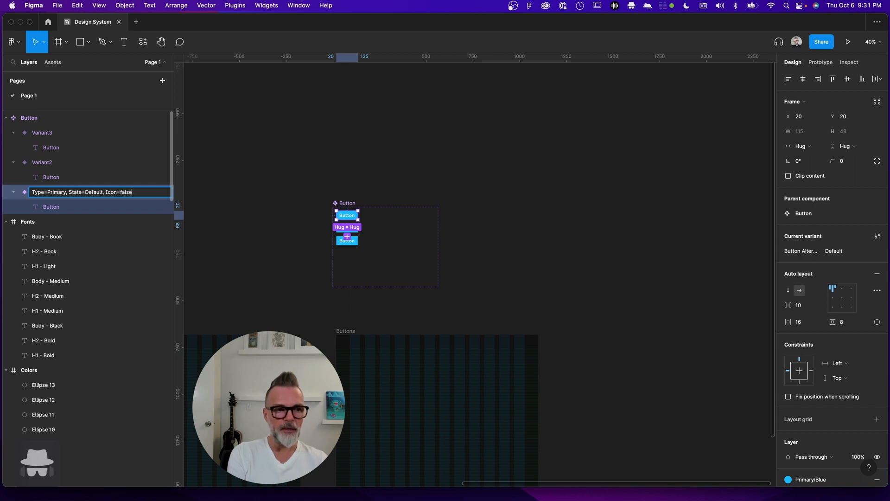
type("ase")
key("Return")
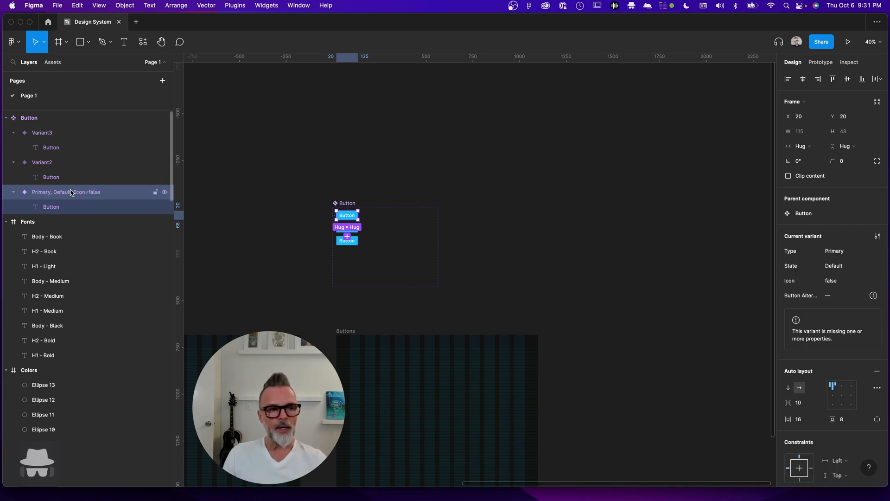
- Copy the Default variant's full layer name and rename the Variant2 layer as "Type=Primary, State=Hover, Icon=false"
double_click(95, 195)
key("super+c")
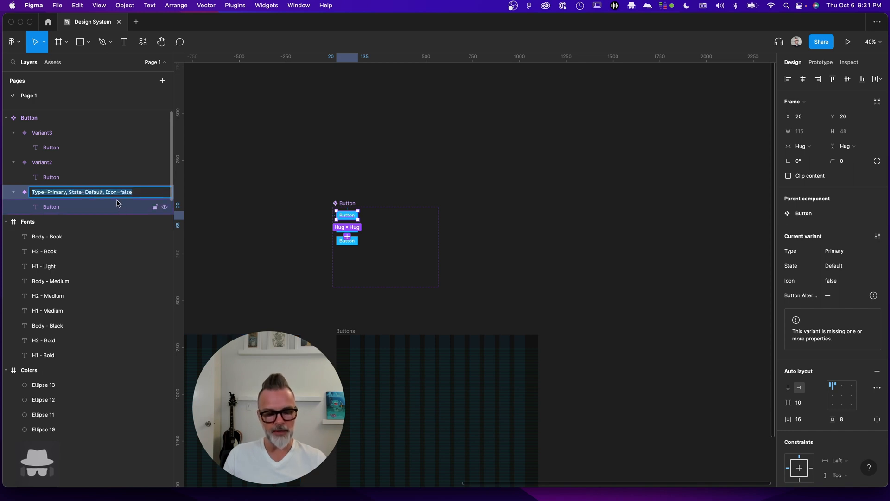
double_click(43, 163)
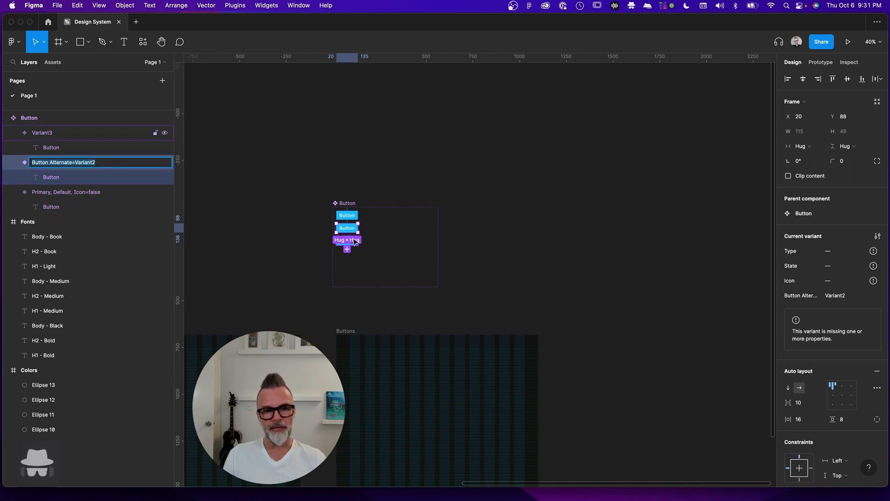
key("super+v")
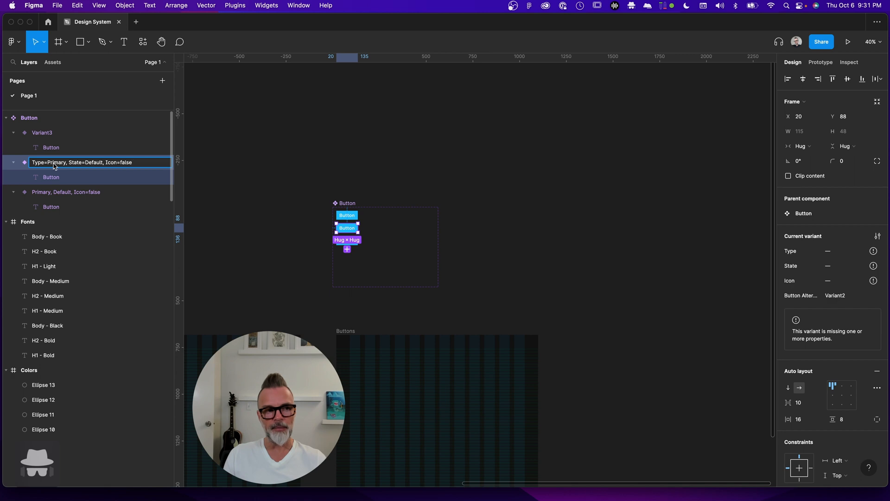
double_click(94, 162)
type("Hover")
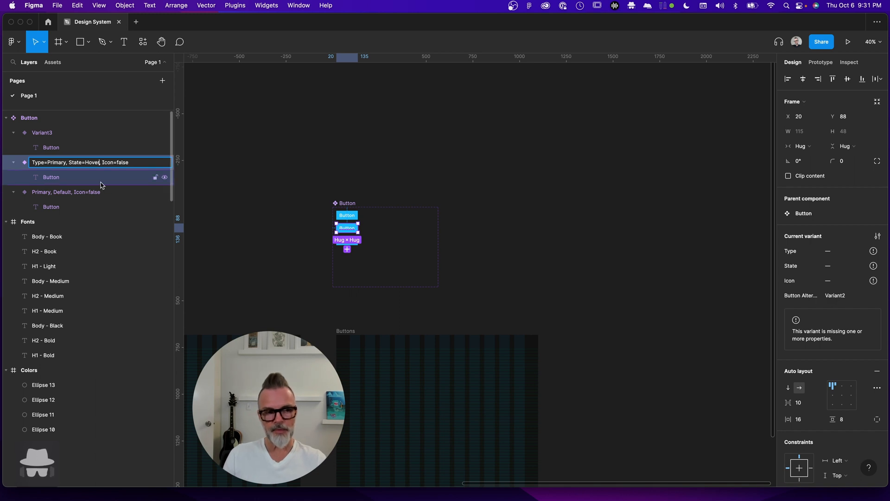
- Rename the Variant3 layer as "Type=Primary, State=On, Icon=false" by reusing the copied name, and apply it
double_click(46, 133)
key("super+v")
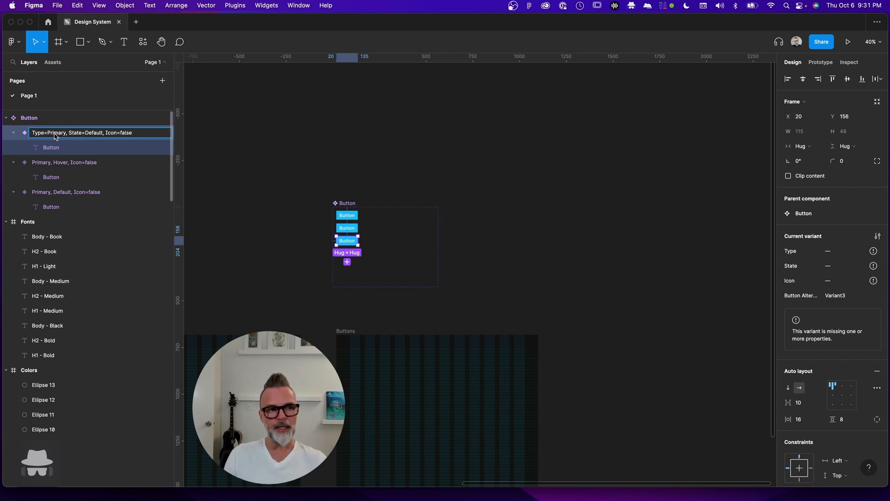
double_click(98, 135)
type("On")
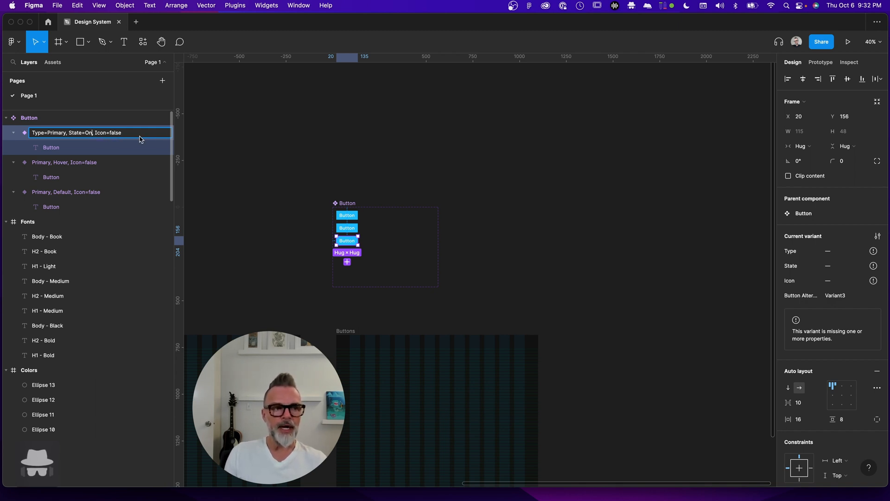
left_click(380, 207)
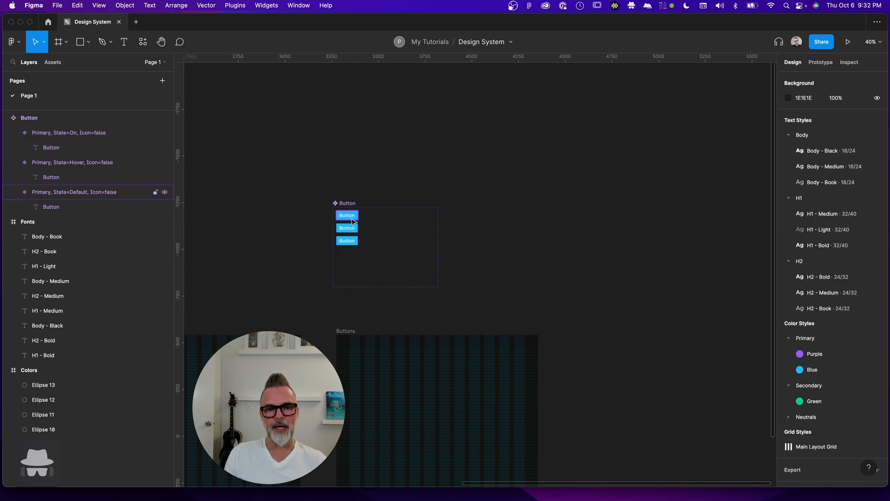
- Detach the Primary/Blue style from the Hover variant's fill and darken the fill to 006A96
left_click(352, 216)
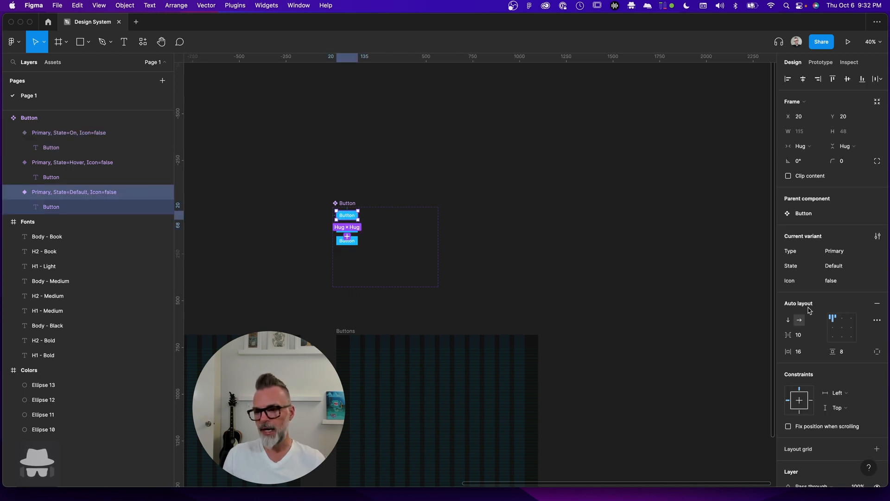
left_click(367, 237)
left_click(352, 228)
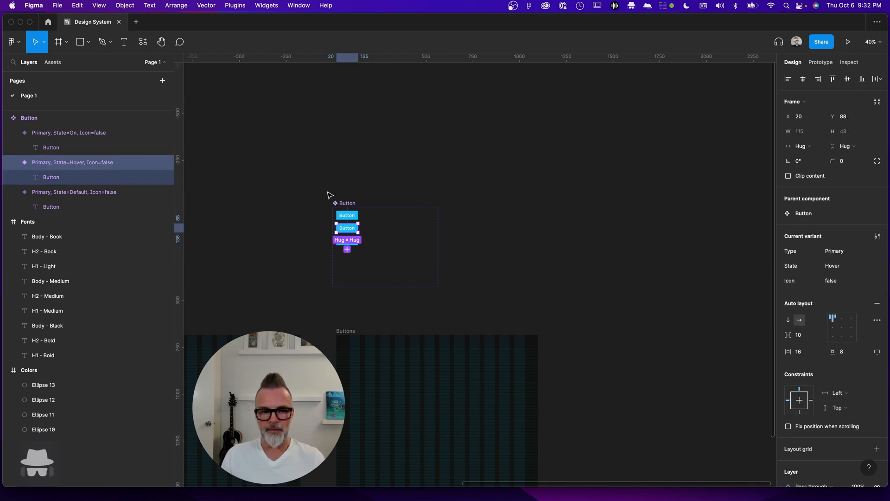
scroll(357, 229, "up", 5)
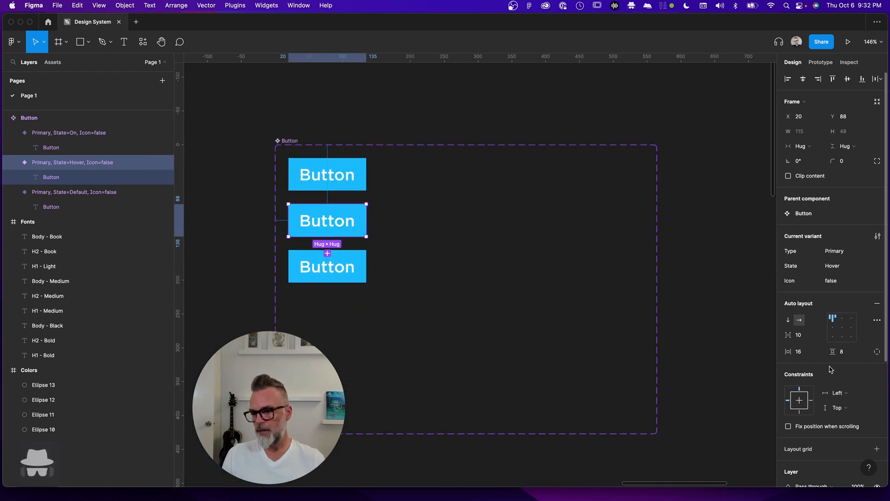
mouse_move(887, 317)
left_mouse_down()
mouse_move(887, 421)
mouse_move(878, 434)
left_mouse_up()
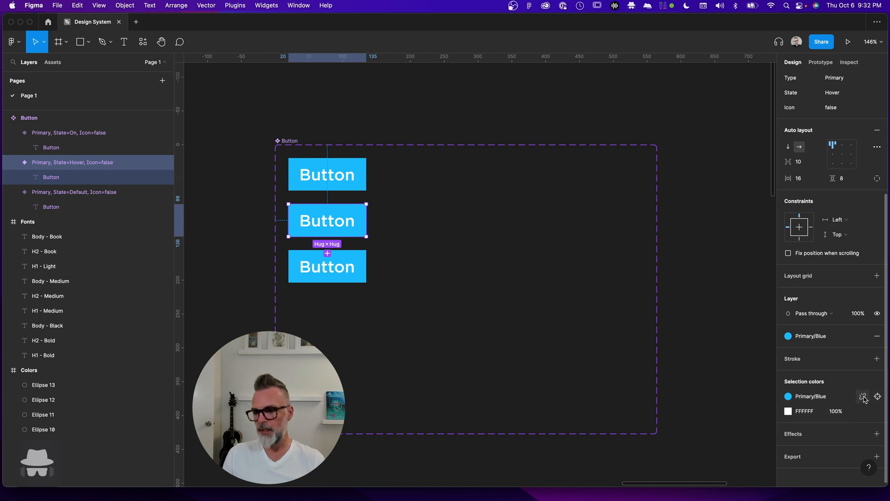
left_click(863, 397)
left_click(788, 350)
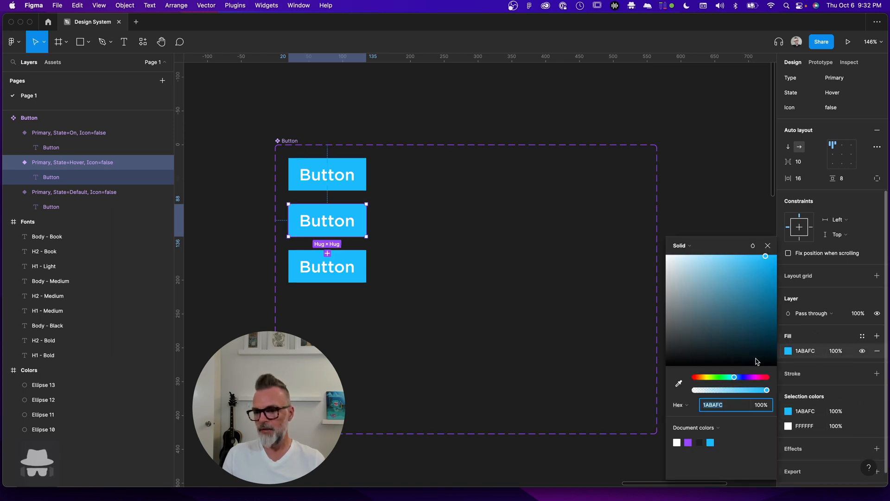
left_click_drag(765, 282, 793, 302)
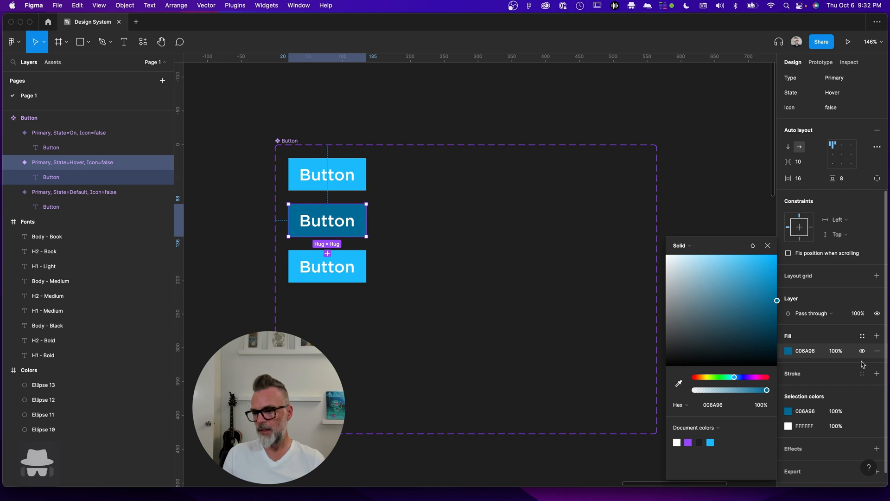
- Save the Hover variant's dark blue fill as a new color style named "Button On State"
left_click(862, 336)
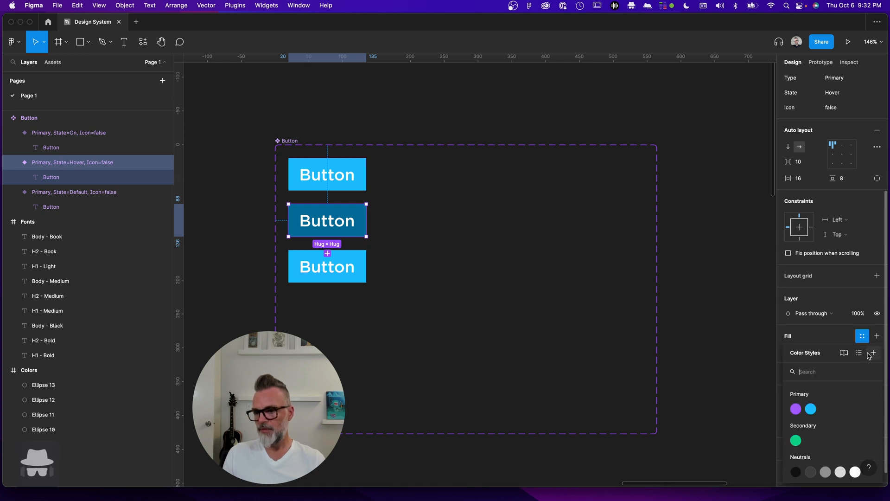
left_click(870, 354)
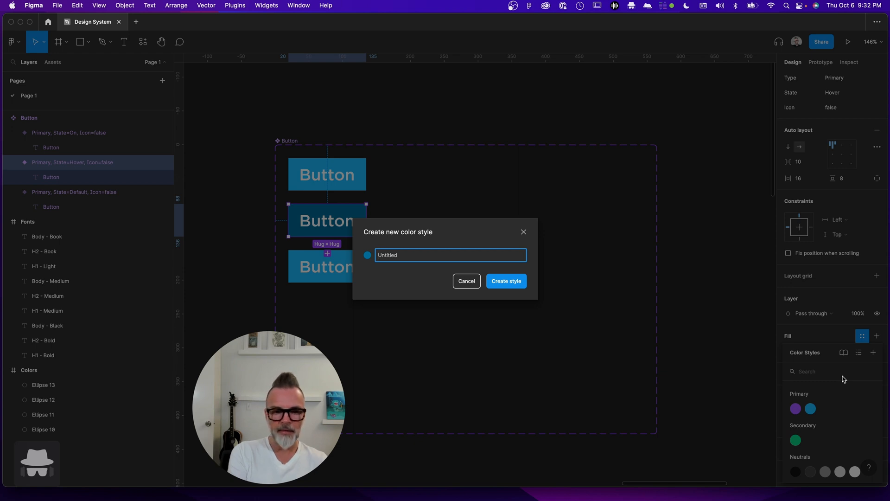
type("But")
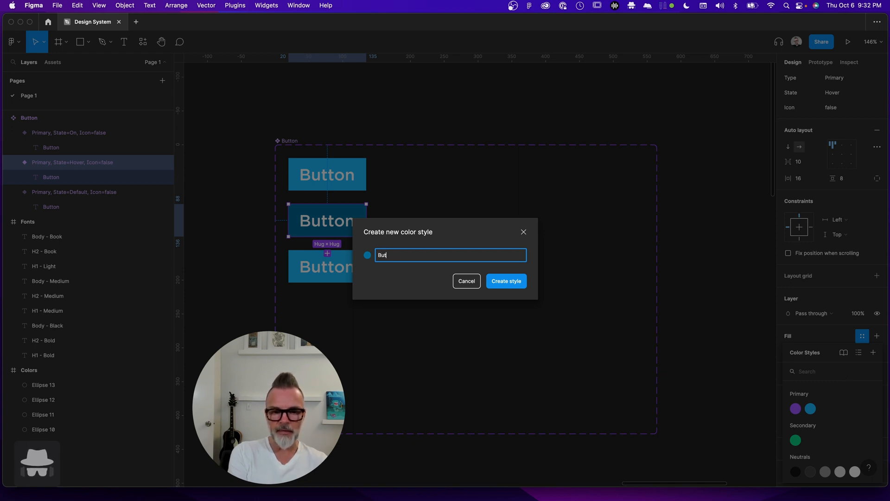
type("ton On State")
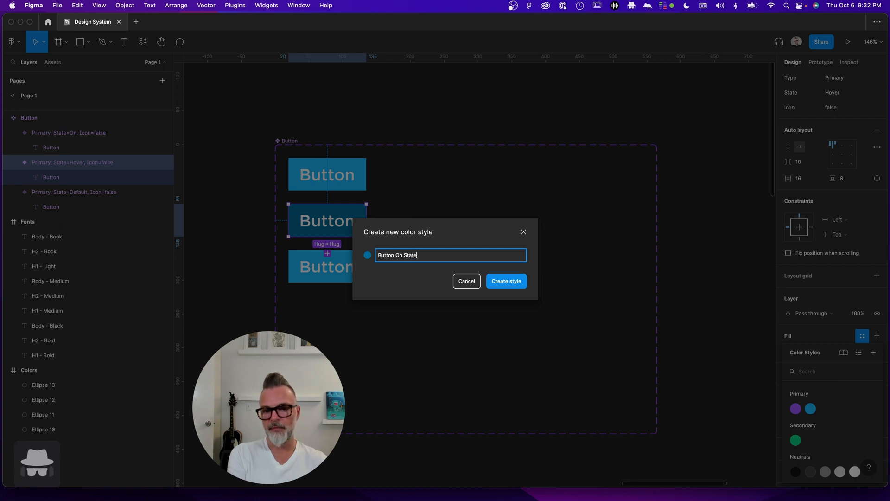
key("Return")
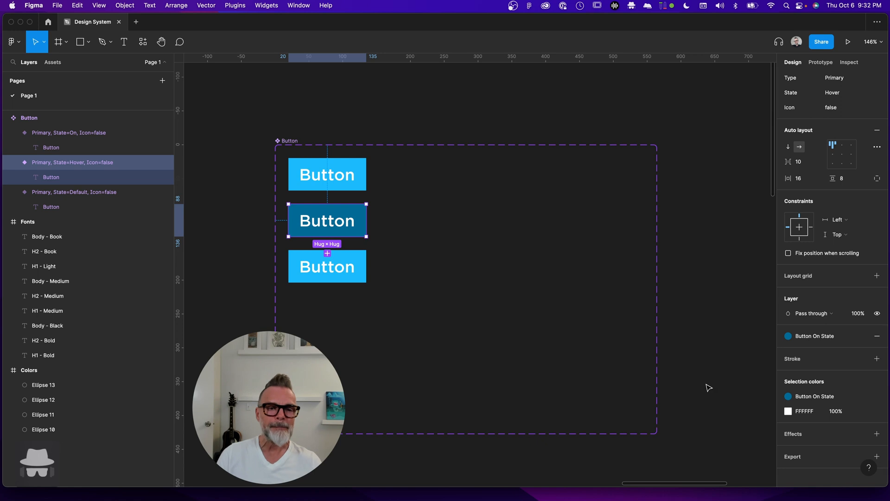
- Select all three button variants and apply the Neutrals/White color style to their white text
left_click(364, 277)
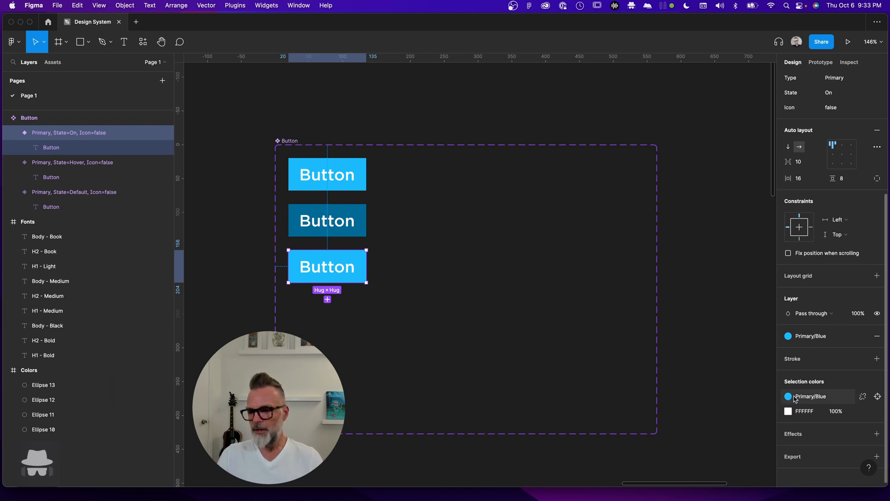
left_click(334, 234)
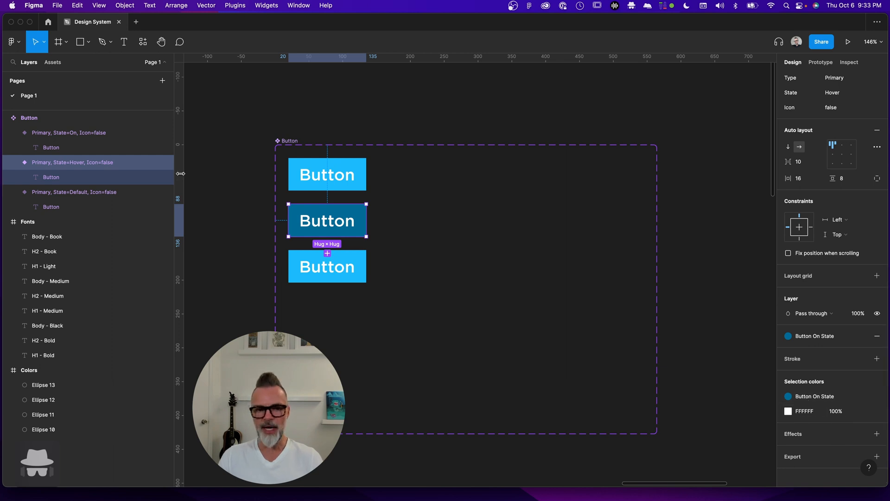
left_click_drag(416, 298, 317, 173)
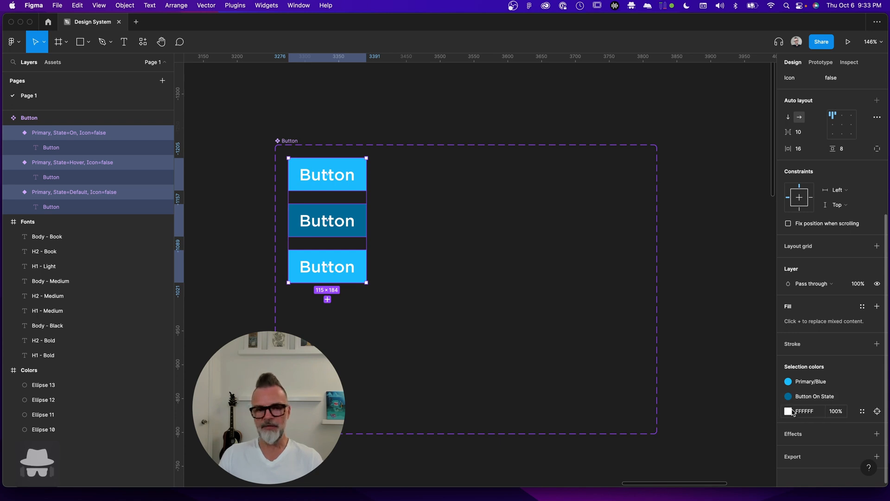
left_click(861, 412)
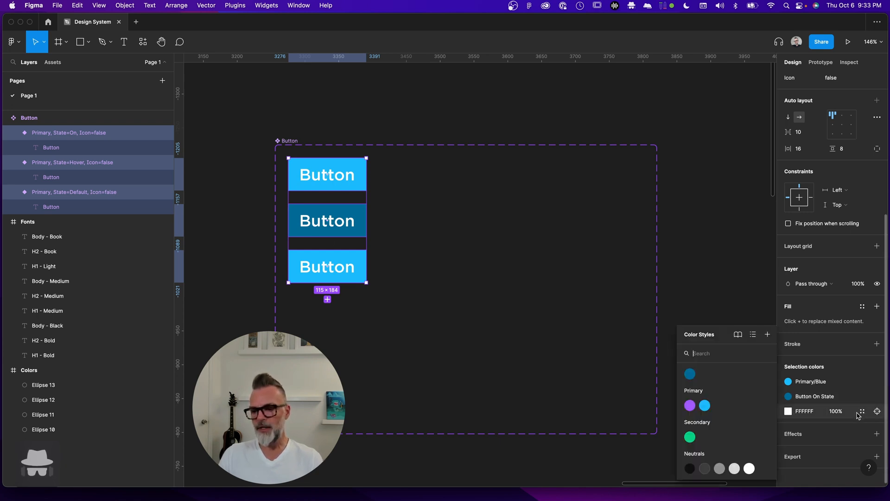
left_click(749, 469)
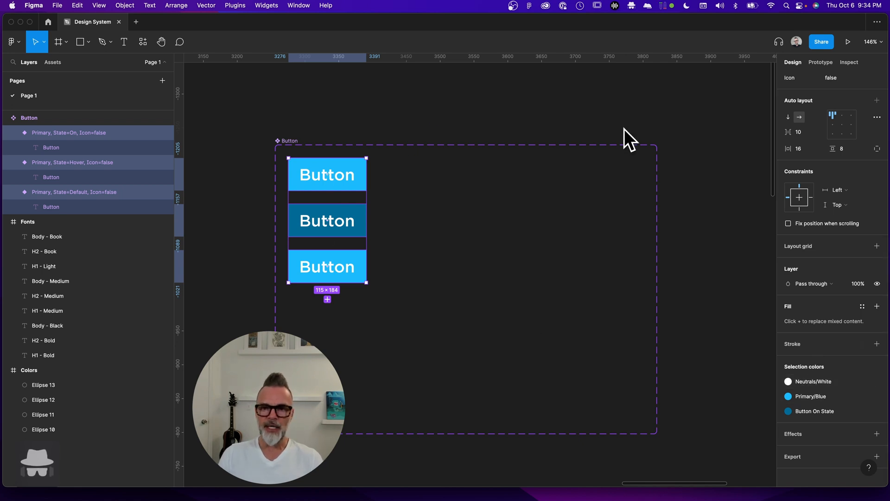
left_click(383, 160)
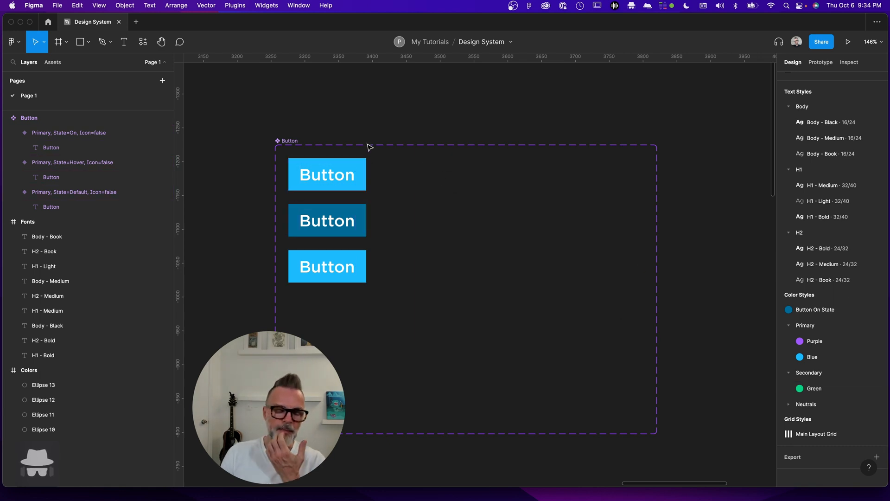
- Change the On variant's fill from its blue style to the Neutrals/Dark Grey color style
left_click(364, 265)
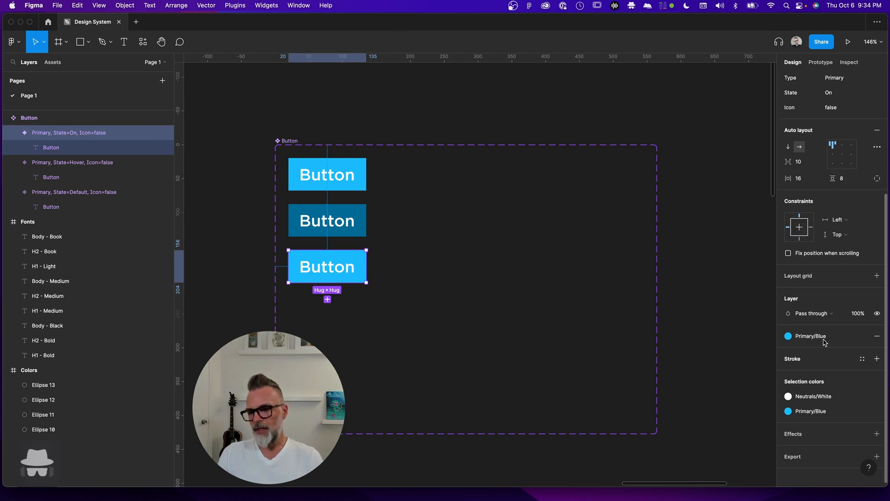
left_click(794, 337)
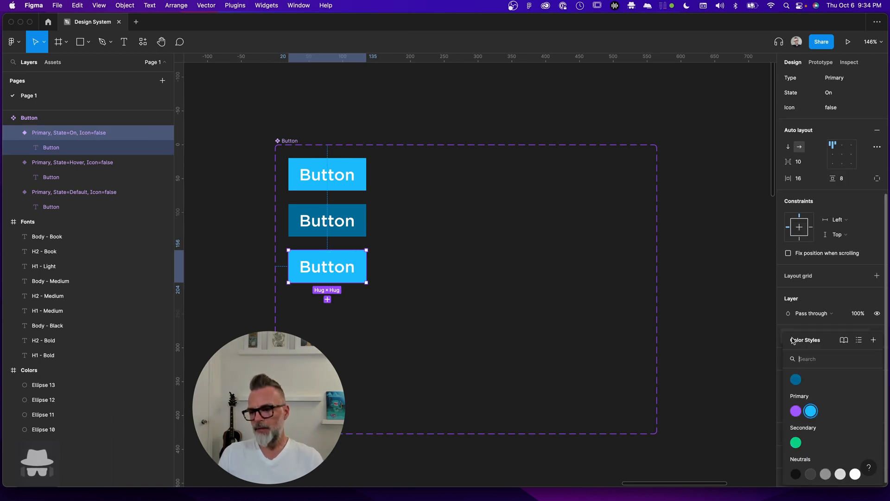
left_click(795, 474)
left_click(457, 121)
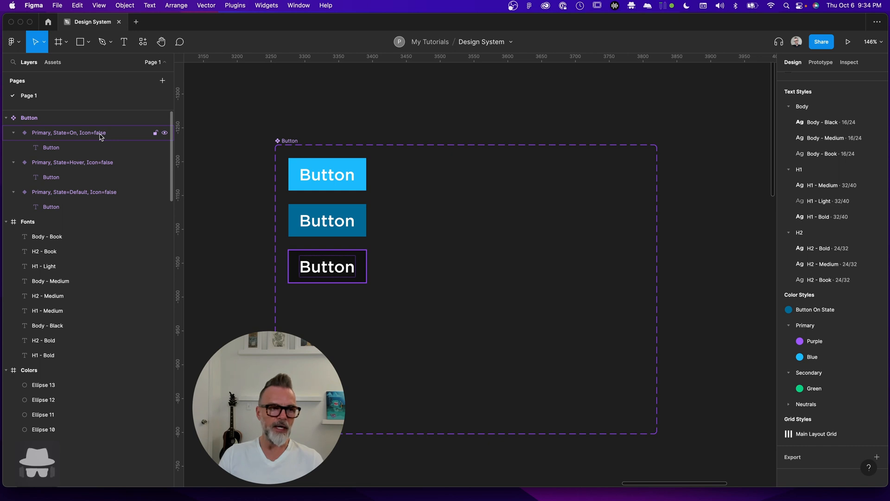
- Duplicate the three variants into a second column about 47 px beside the first and group the copies above the originals in the layer order
left_click_drag(408, 171, 332, 297)
left_click_drag(348, 175, 456, 184)
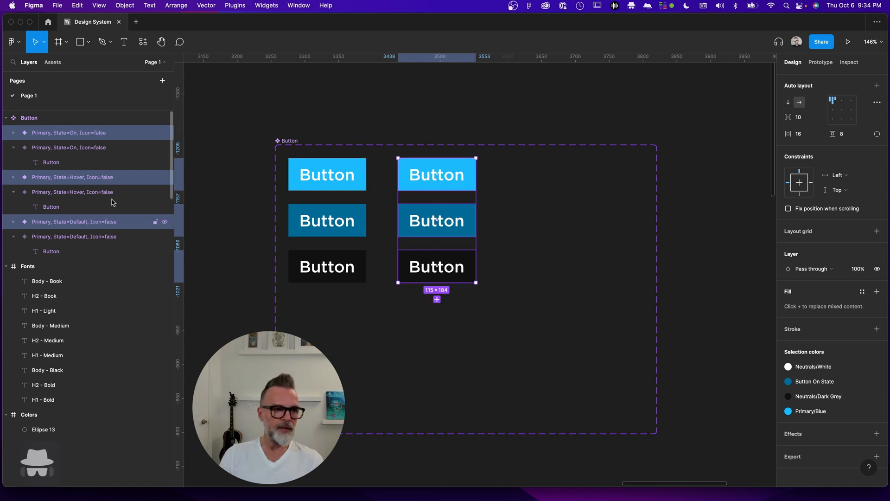
left_click_drag(44, 135, 46, 131)
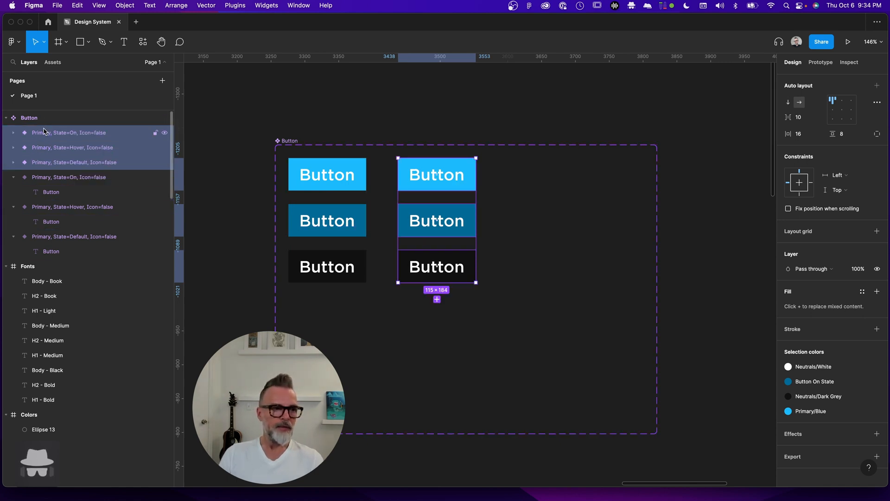
- Collapse the layers of the three original variants within the Button component set and clear the selection
left_click(13, 177)
left_click(14, 192)
left_click(14, 207)
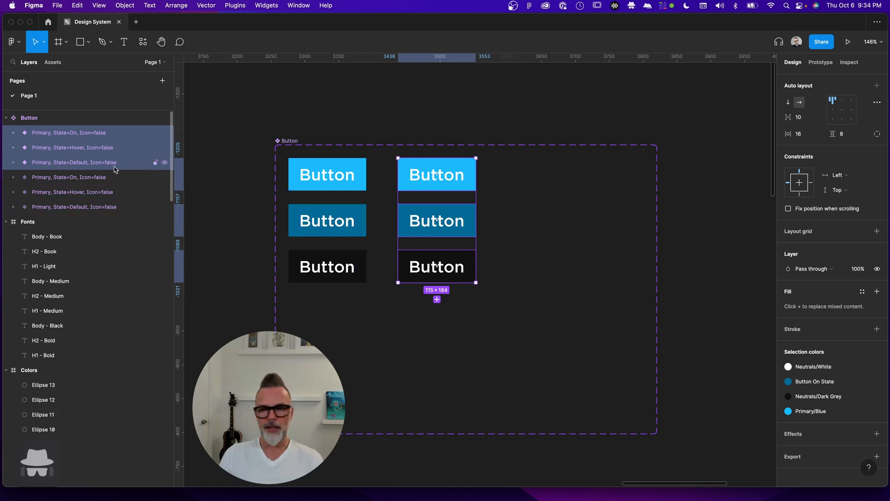
left_click(321, 109)
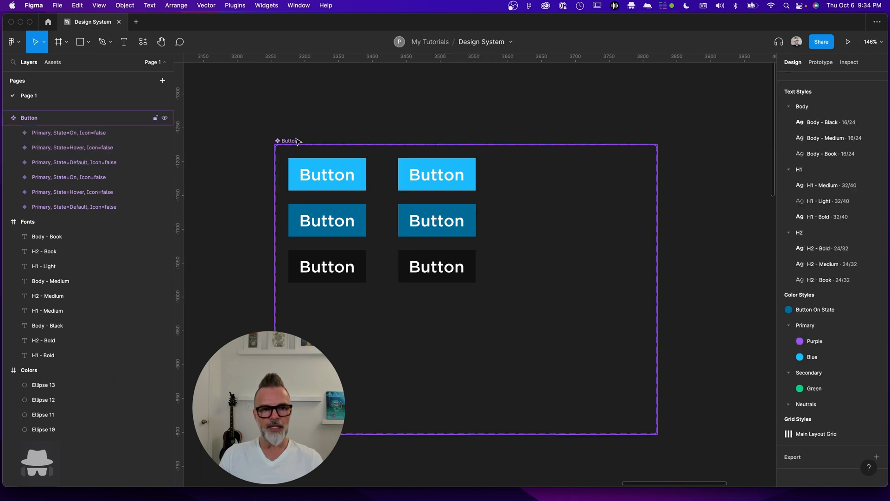
- Inspect the Button component set's variant properties and check for conflicting values among the variants
left_click(290, 141)
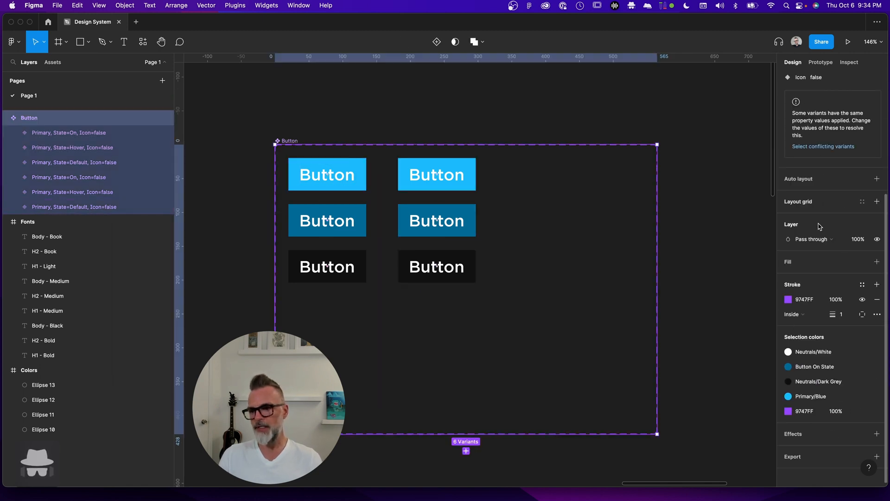
scroll(824, 130, "up", 5)
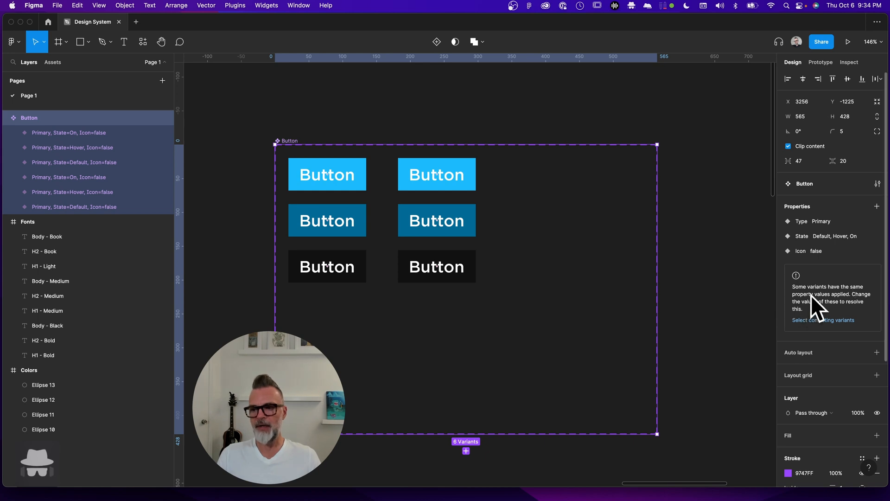
scroll(449, 197, "up", 1)
scroll(449, 197, "up", 1)
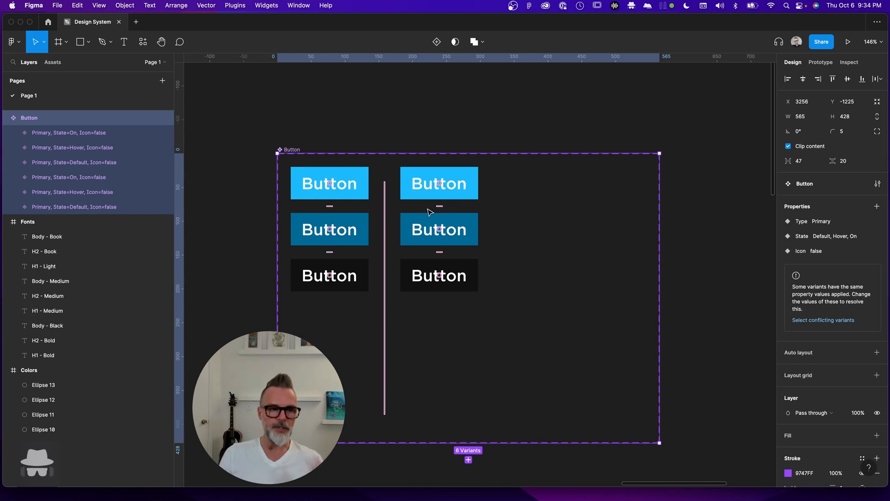
left_click(499, 185)
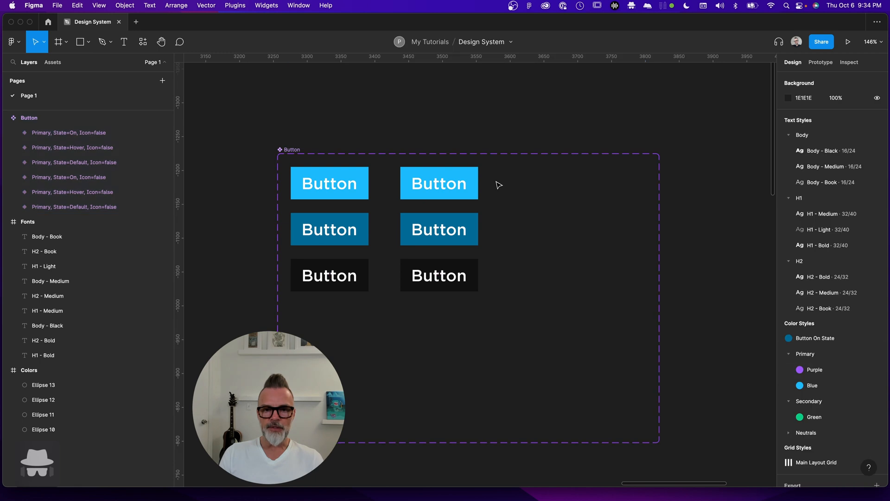
- Batch-rename the three variants in the second column of the Button set, replacing "false" with "true" for the Icon property
left_click_drag(500, 185, 475, 285)
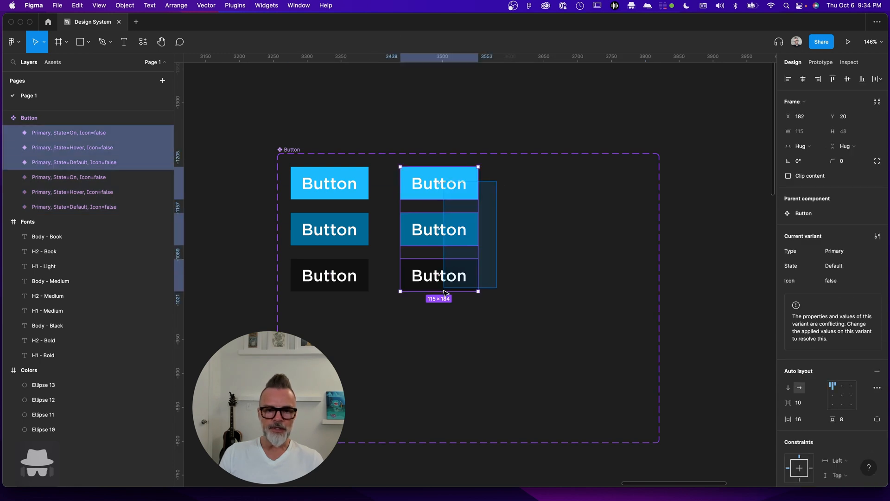
left_click(510, 284)
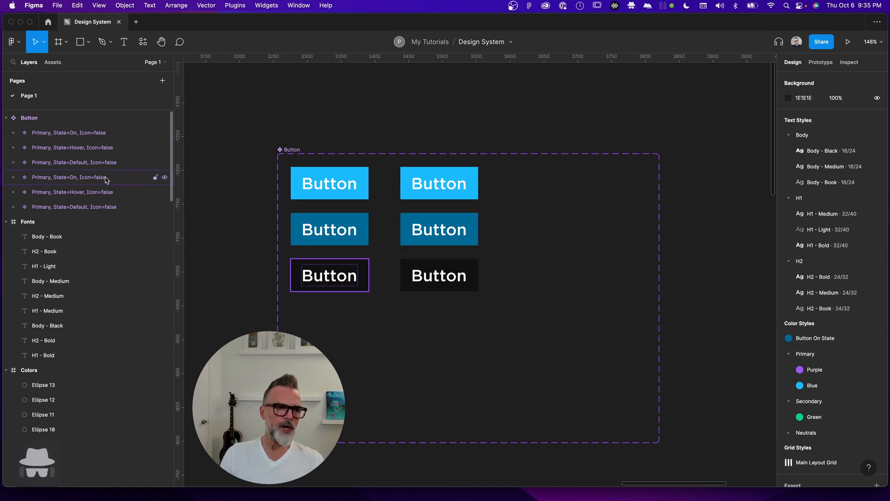
left_click(104, 132)
left_click(115, 162, "shift")
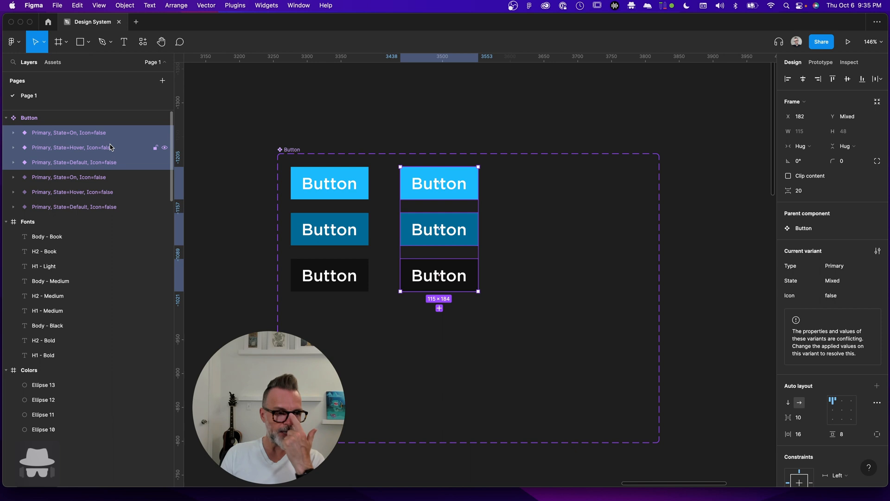
right_click(110, 147)
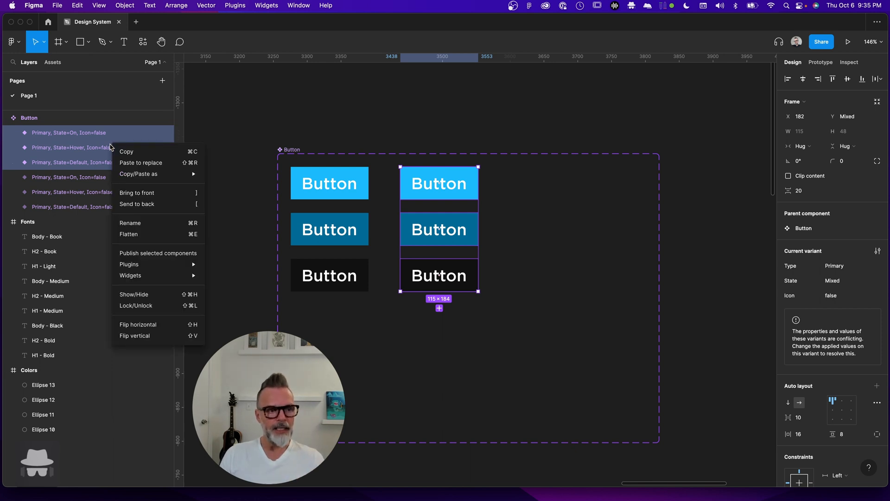
left_click(145, 226)
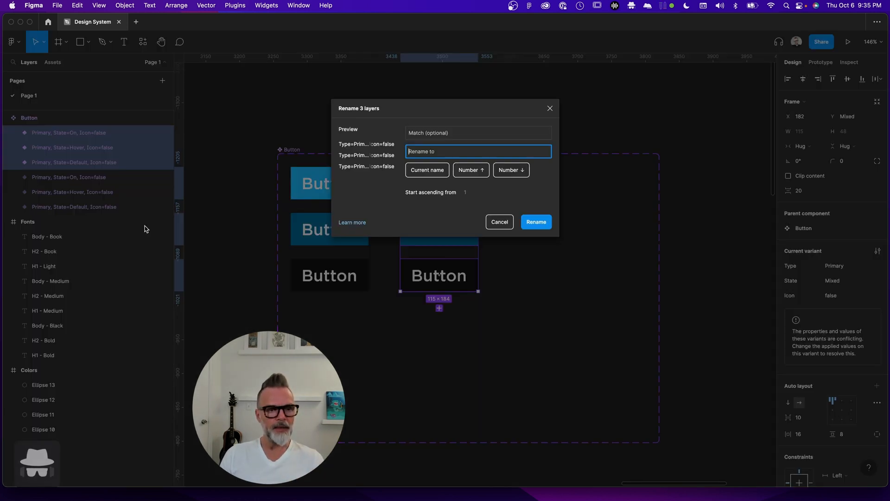
left_click(423, 133)
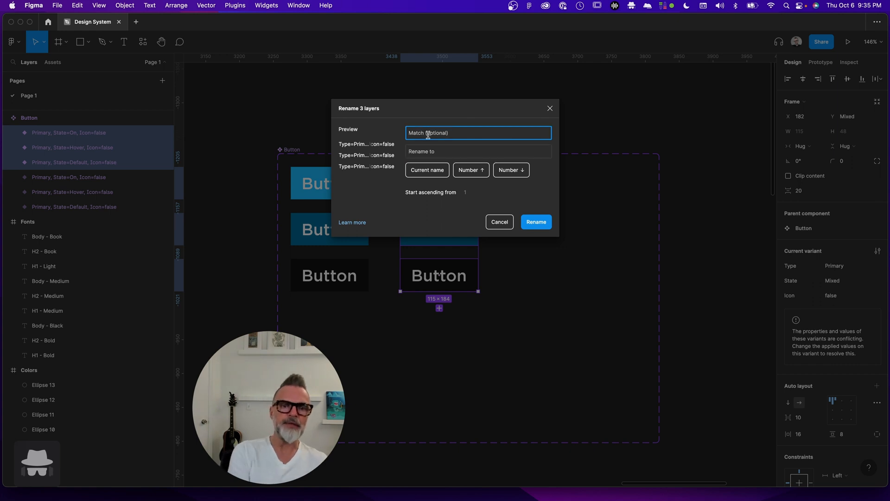
type("false")
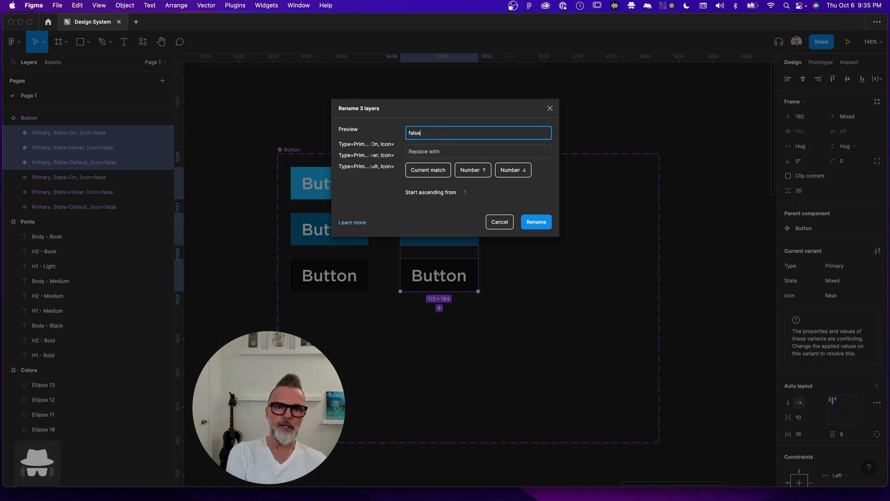
left_click(432, 152)
type("true")
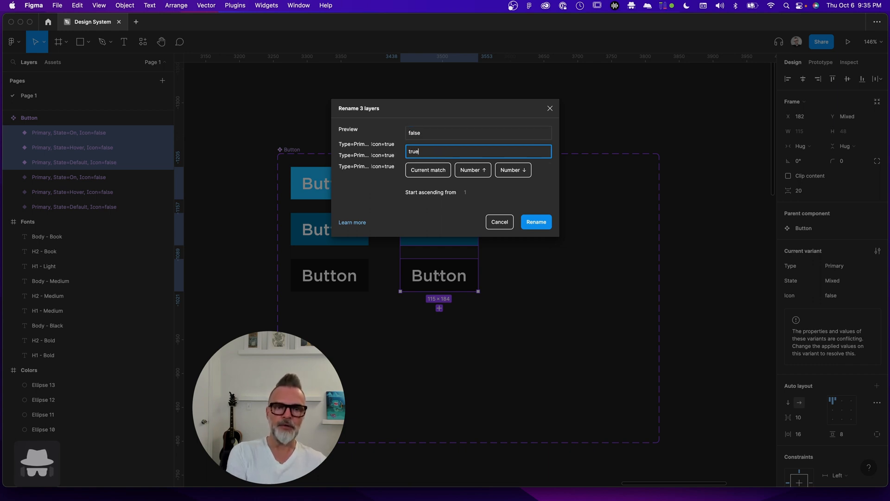
left_click(541, 224)
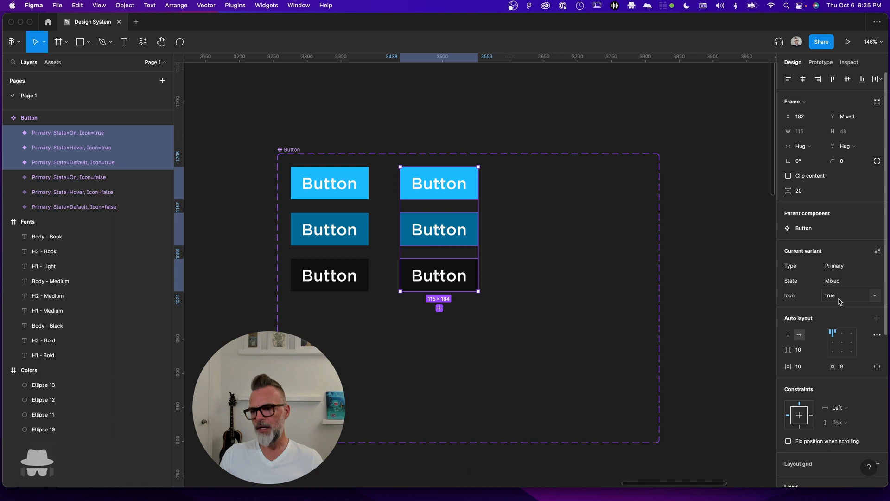
- Inspect the Icon property value of the three second-column variants
left_click(368, 130)
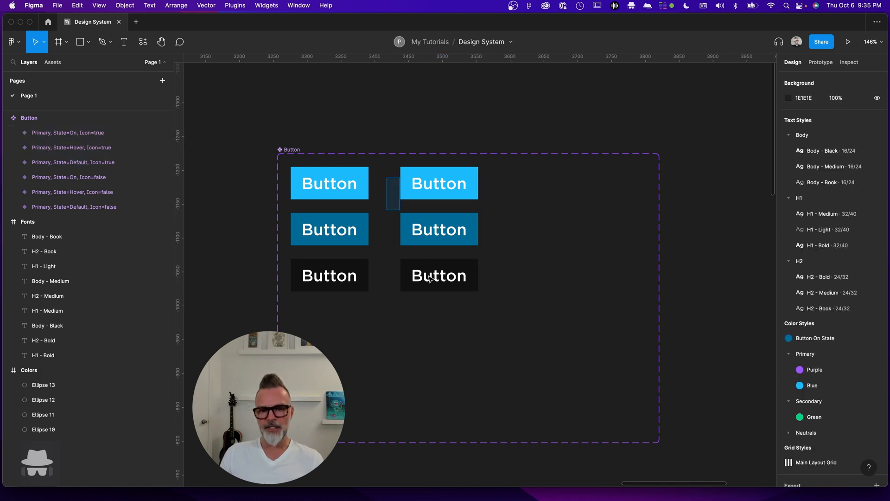
left_click_drag(386, 176, 445, 297)
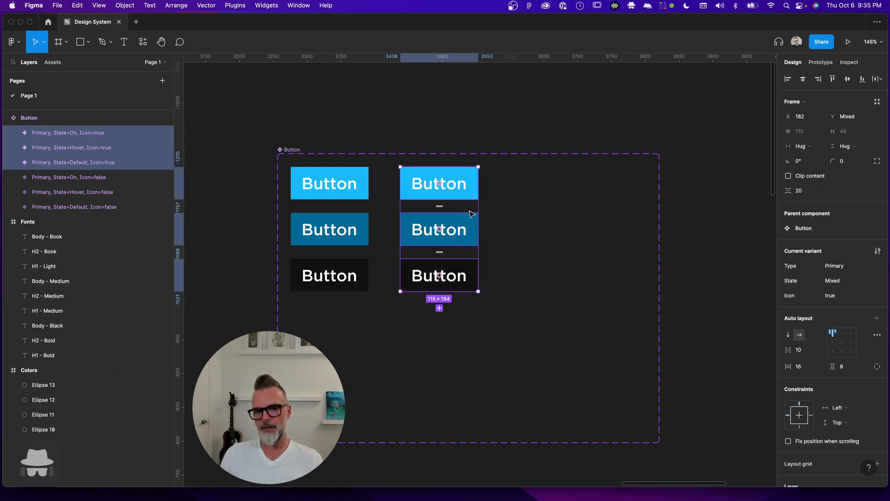
left_click_drag(518, 170, 442, 294)
left_click(838, 299)
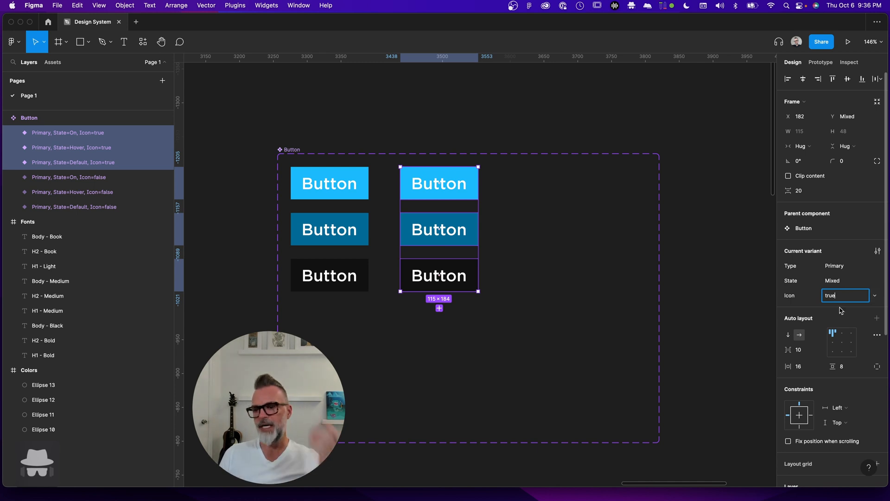
left_click(494, 117)
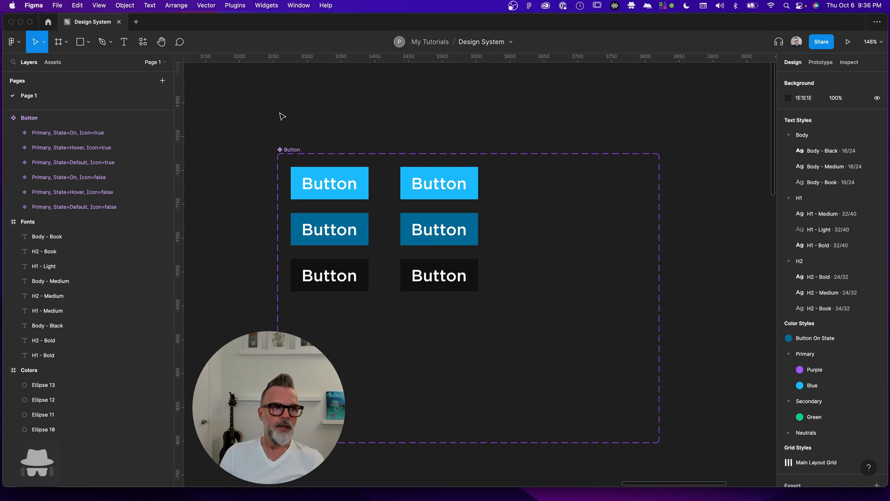
scroll(441, 149, "down", 5)
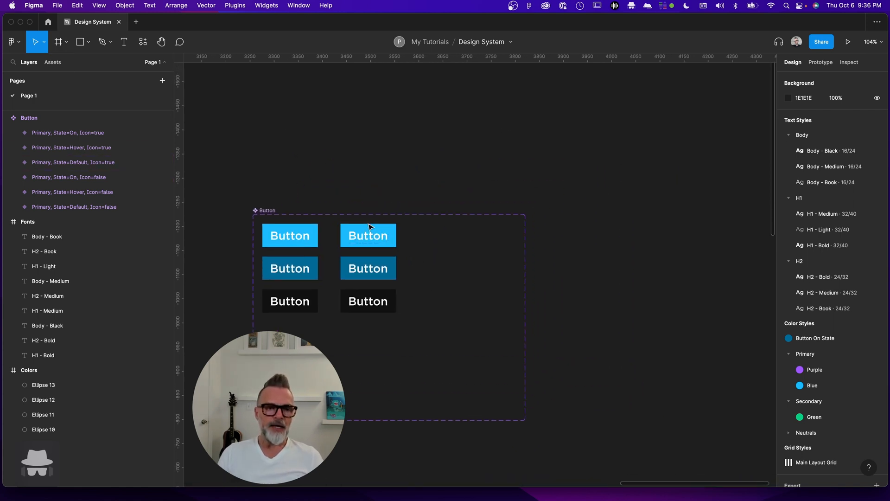
left_click(89, 45)
left_click(82, 110)
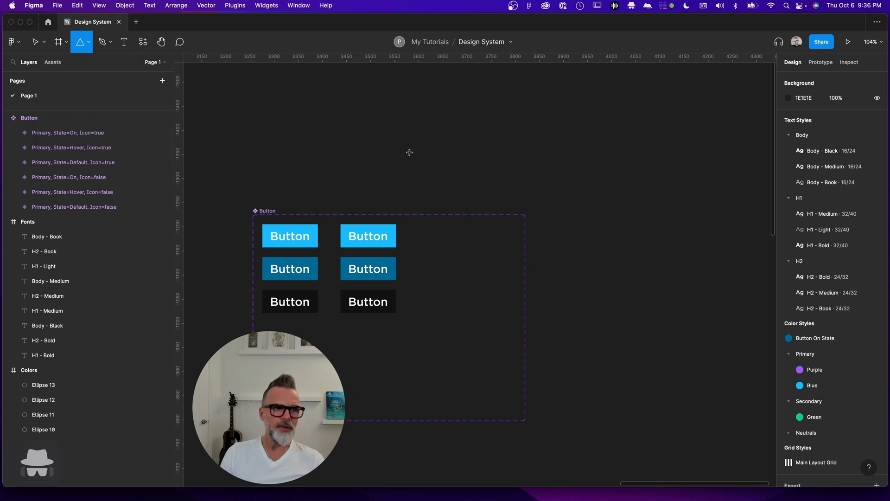
left_click_drag(363, 140, 384, 161)
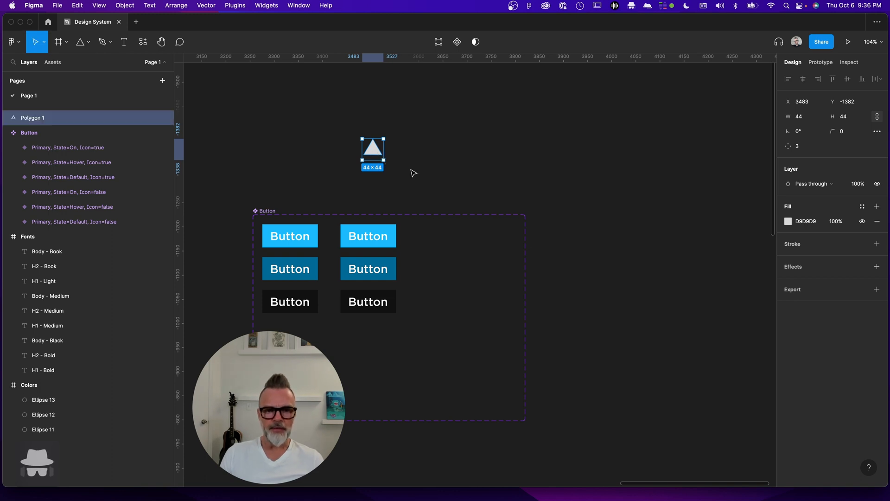
key("Delete")
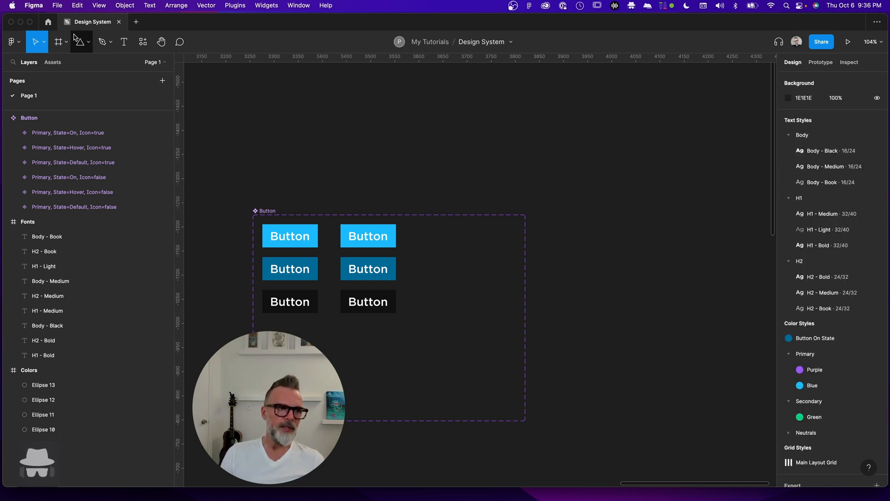
- Draw a circle about 23 px across on the empty canvas above the Button component set
left_click(88, 43)
left_click(75, 98)
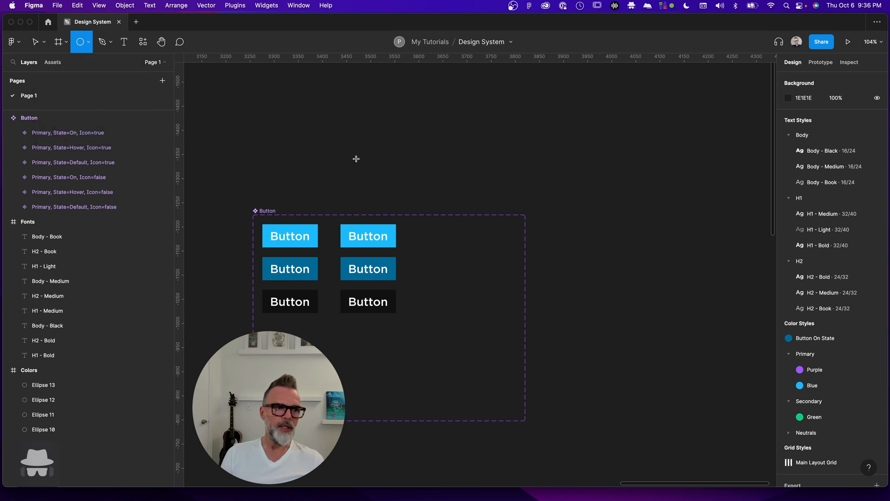
left_click_drag(352, 149, 363, 159)
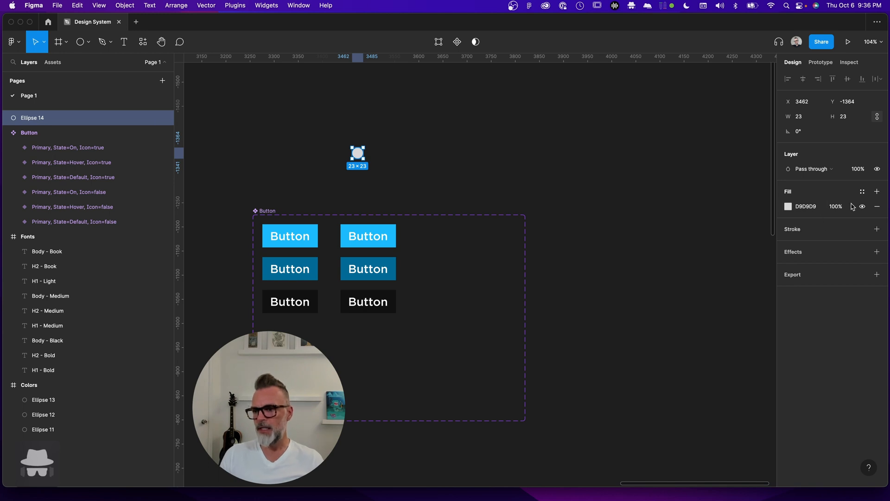
- Remove the circle's fill and give it a stroke of 3 in the Neutrals/White color style
left_click(877, 206)
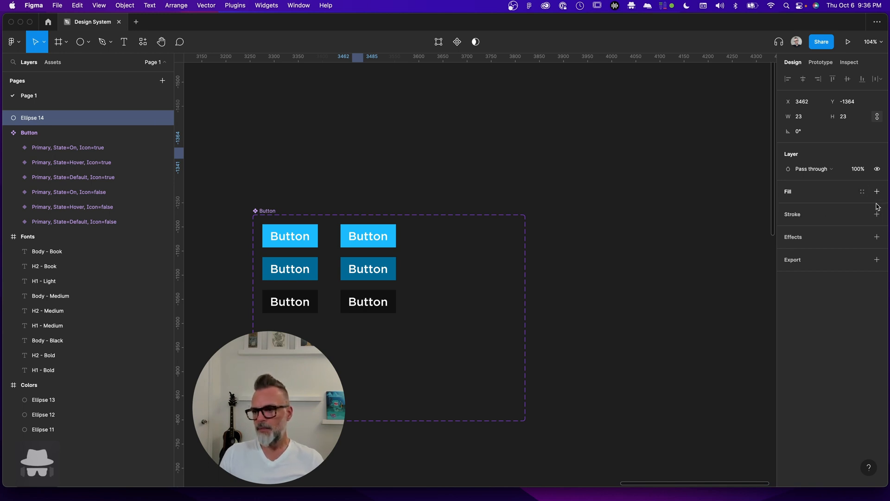
left_click(862, 214)
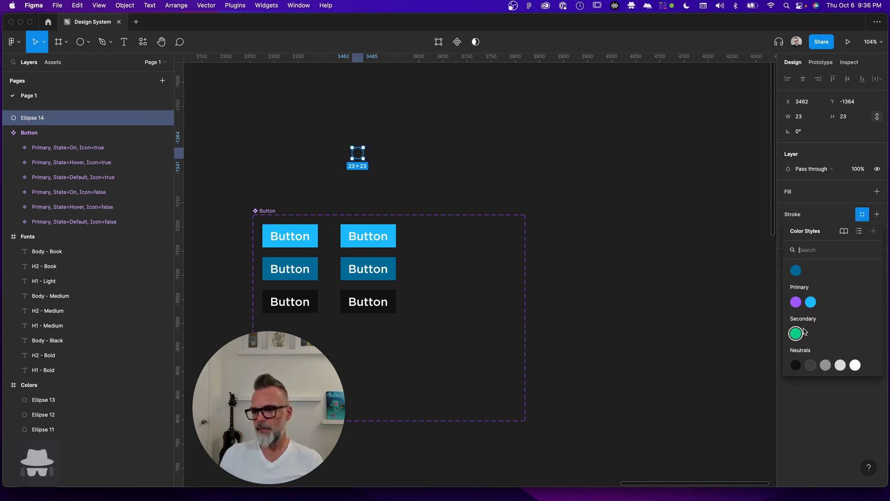
left_click(856, 366)
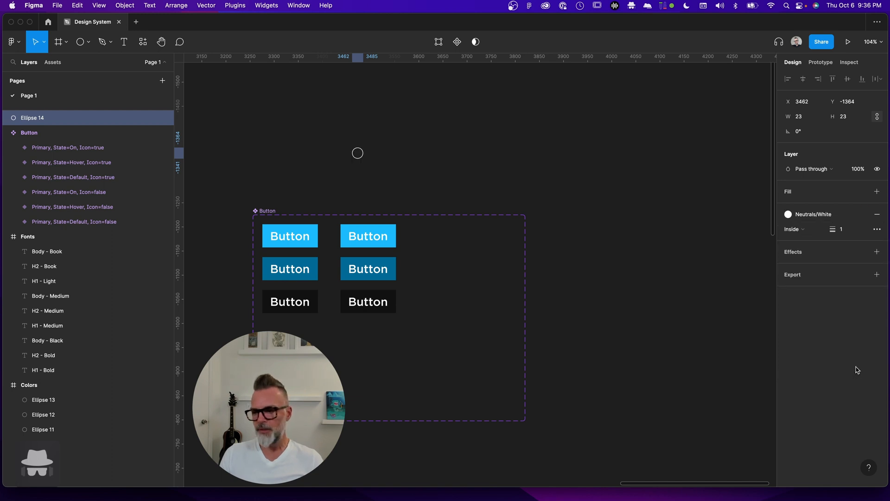
left_click(845, 232)
type("3")
key("Return")
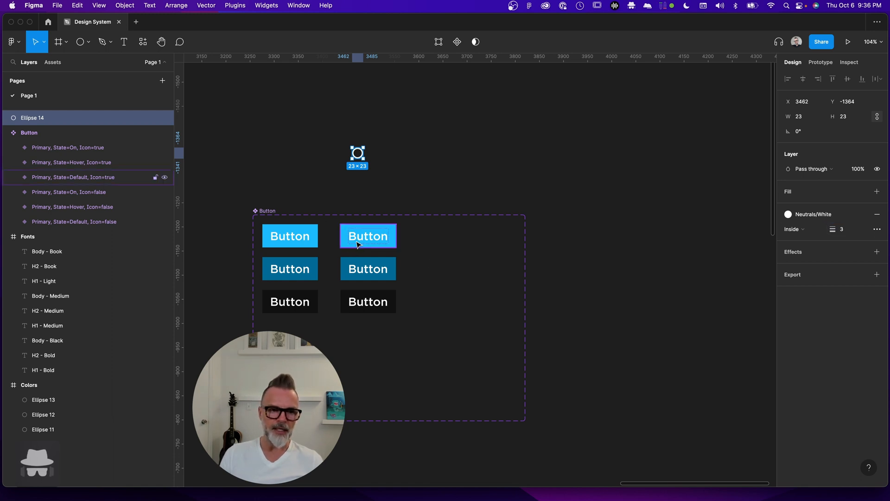
left_click(380, 203)
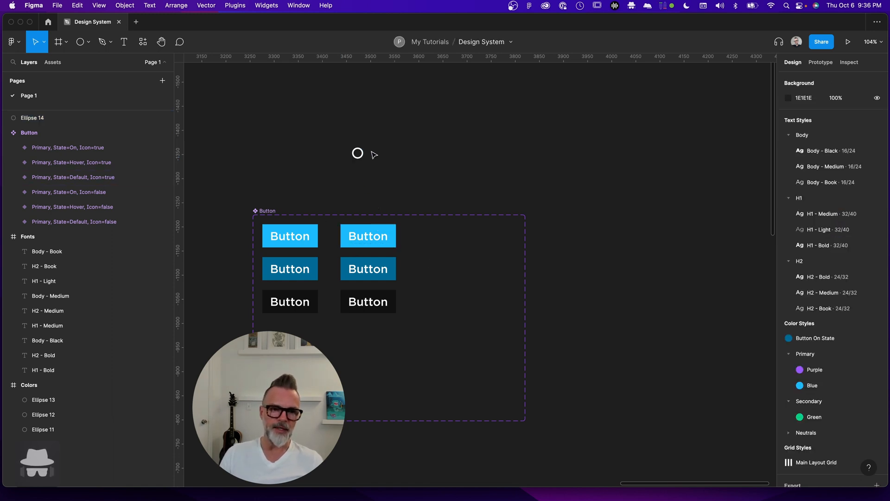
- Move the circle closer to the Button component set and set its size to 24 × 24
left_click_drag(358, 153, 388, 175)
left_click(377, 200)
left_click(422, 191)
left_click(389, 177)
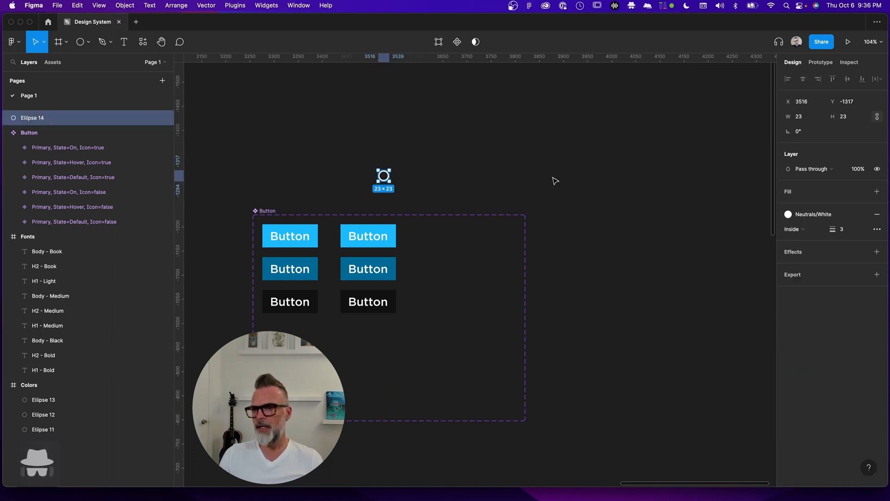
left_click(816, 122)
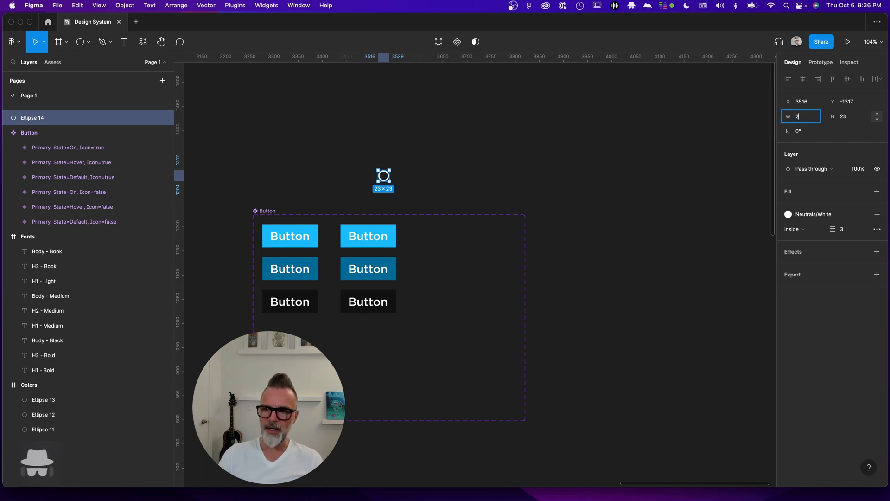
key("Tab")
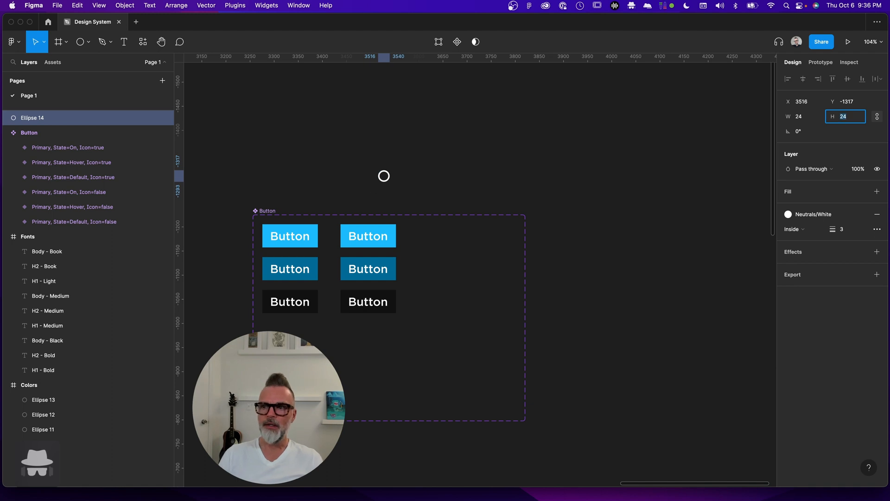
type("24")
key("Return")
left_click(416, 160)
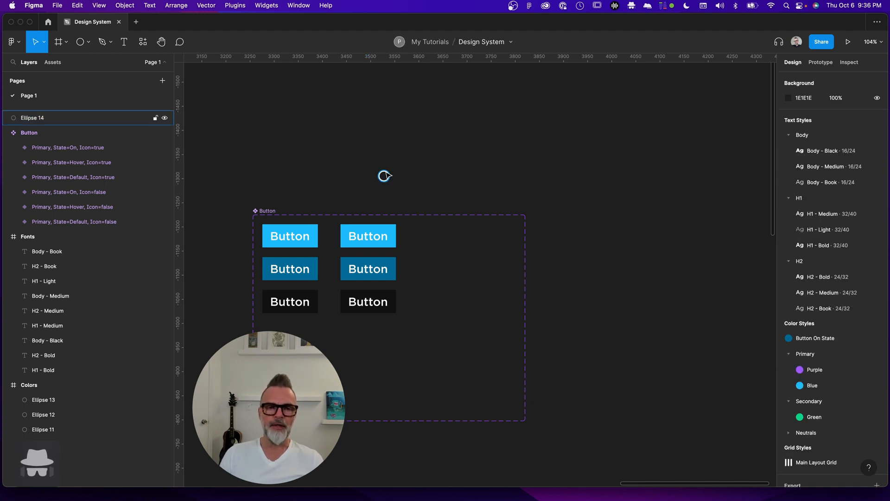
- Move the circle about 25 px up from the component set and wrap it in its own frame
left_click(385, 175)
left_click_drag(384, 176, 384, 163)
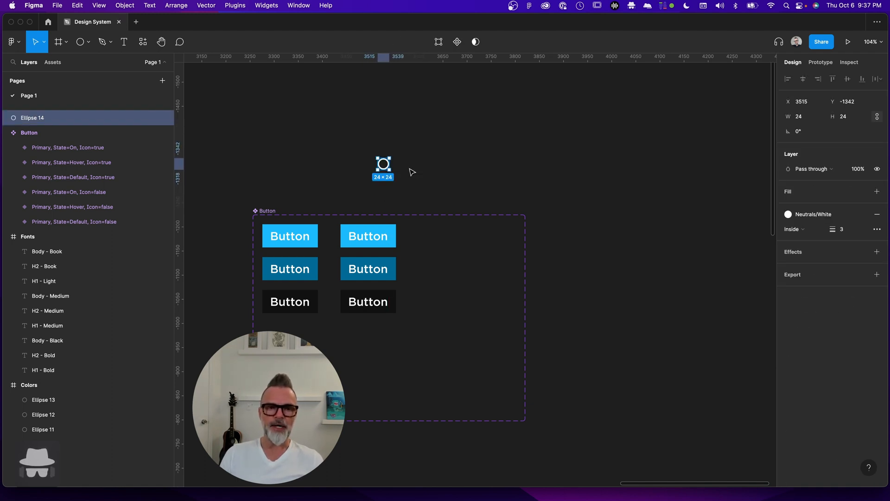
scroll(385, 163, "up", 10)
right_click(377, 157)
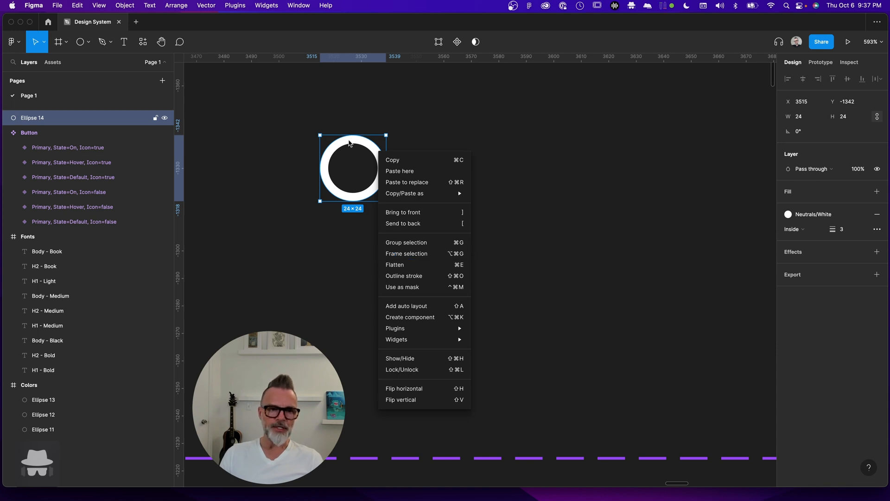
mouse_move(399, 193)
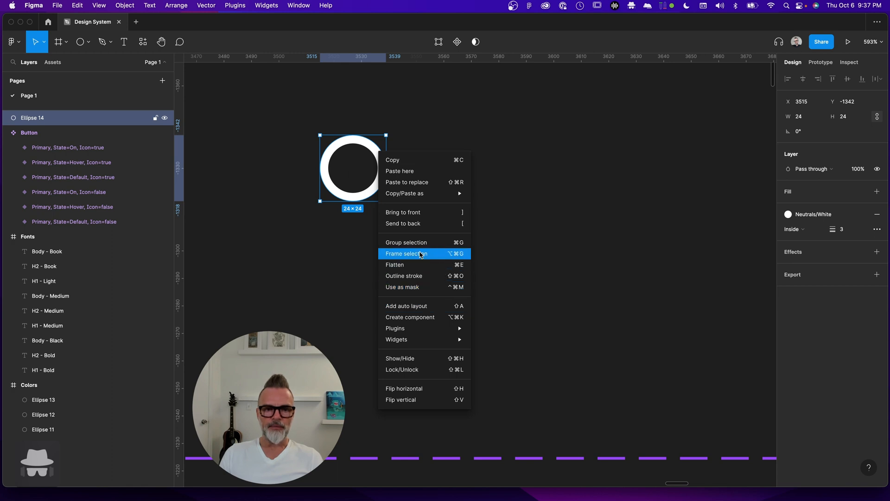
left_click(360, 140)
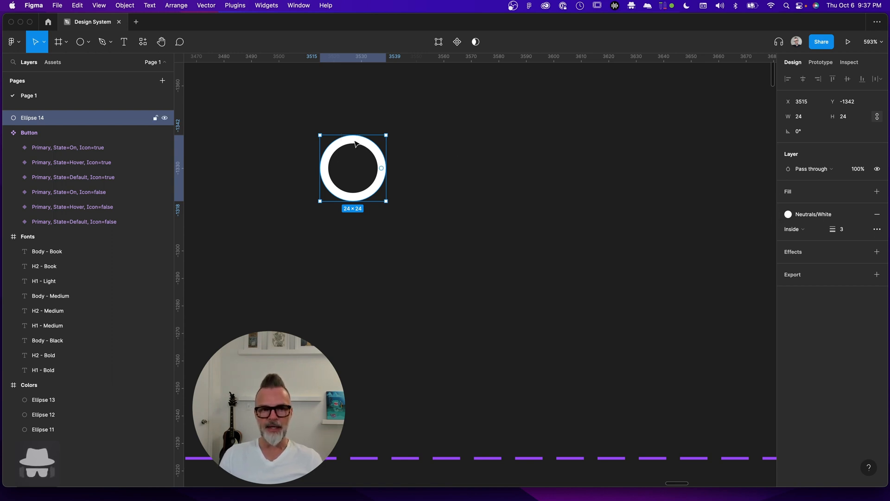
scroll(403, 178, "down", 3)
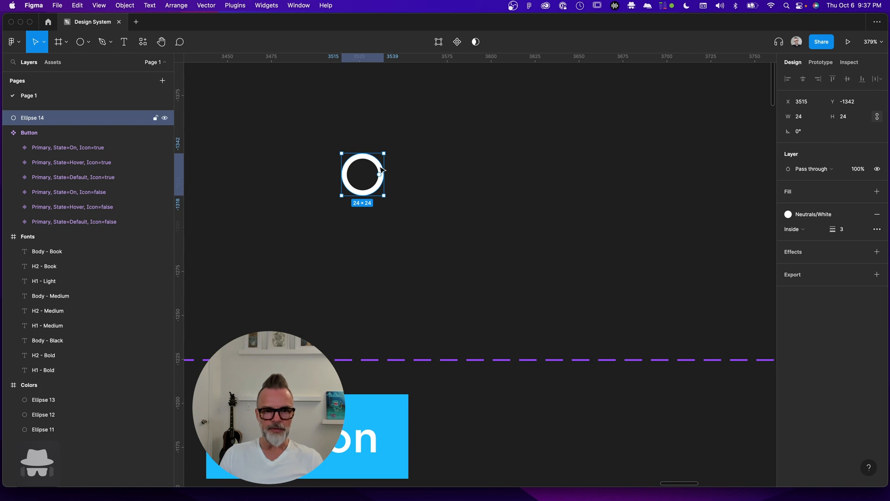
right_click(379, 168)
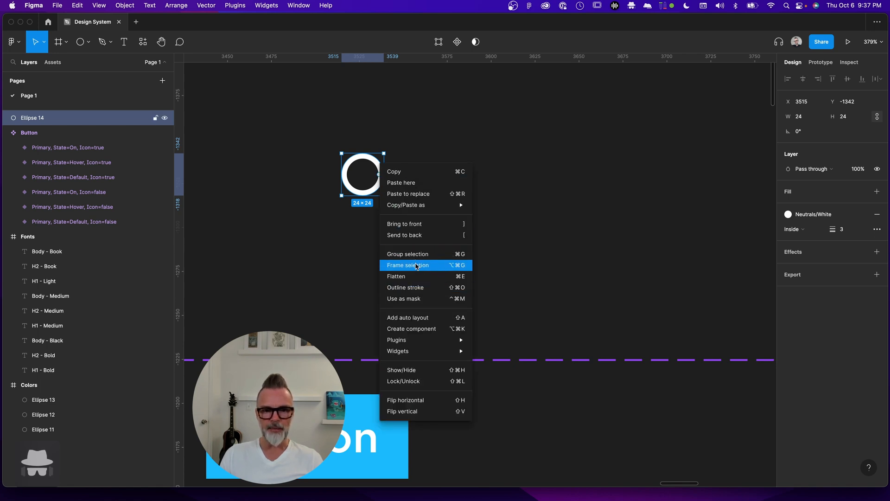
left_click(417, 266)
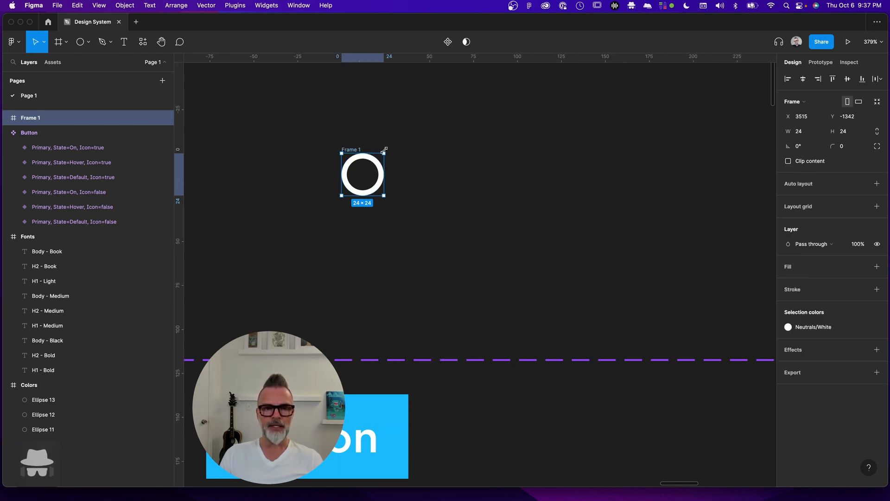
- Enlarge the circle's frame evenly about its centre to about 36 × 36 px without scaling the circle
left_click_drag(384, 151, 394, 146)
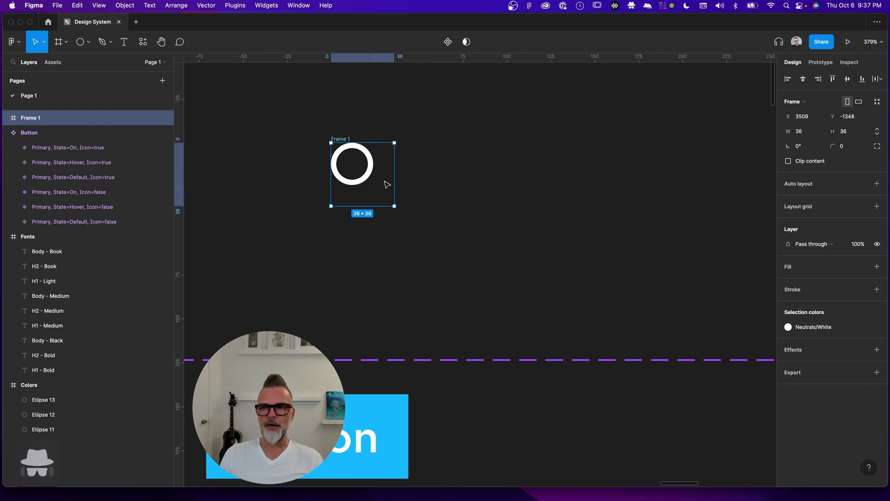
left_click(367, 179)
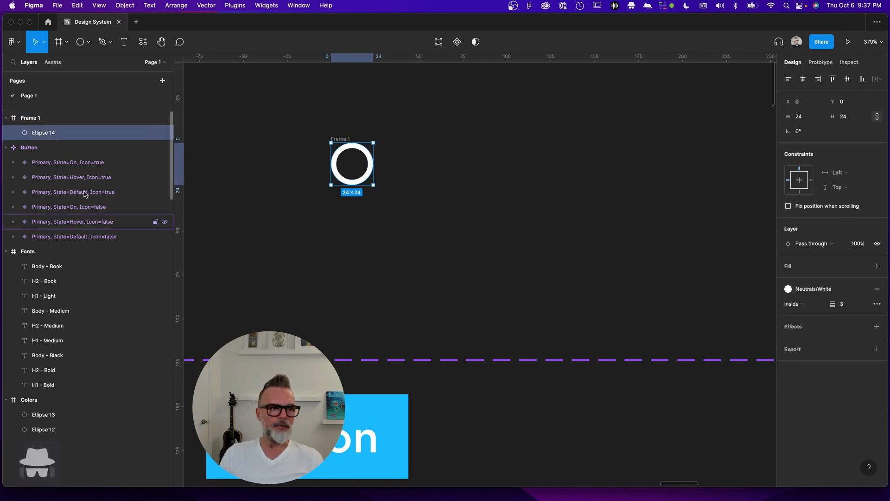
scroll(34, 130, "down", 3)
scroll(50, 156, "up", 3)
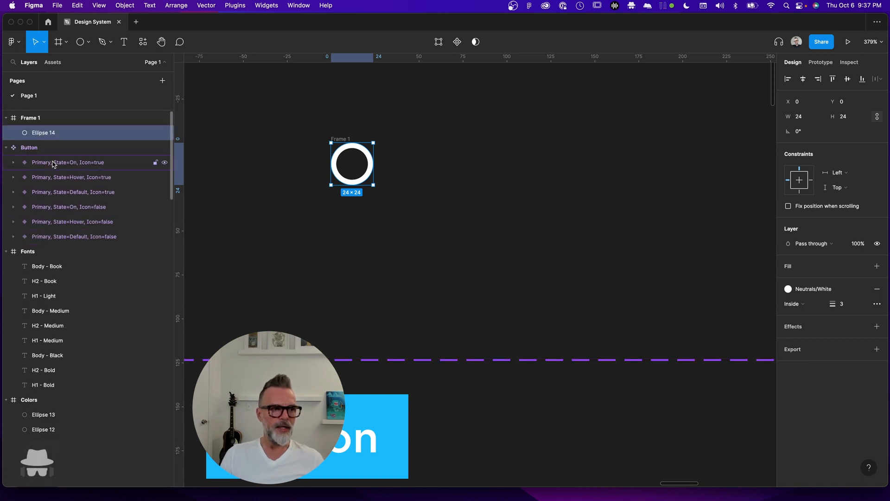
- Set the width of the frame containing the circle to 32
left_click(31, 118)
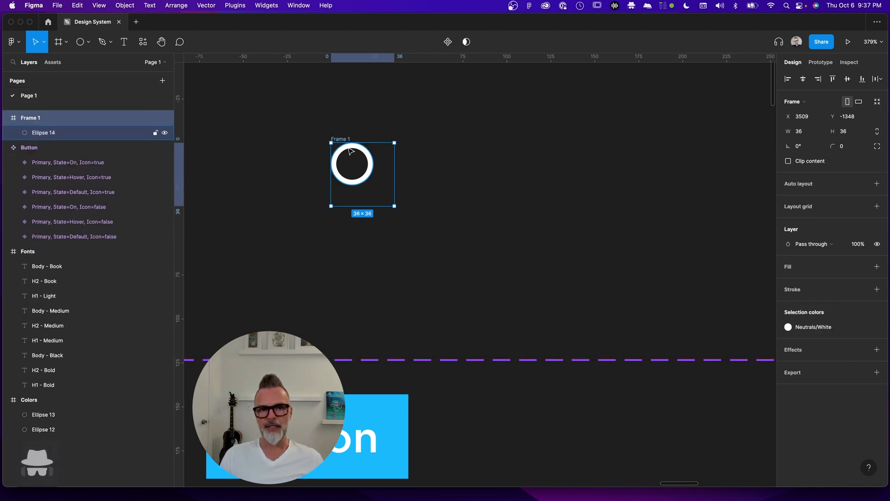
left_click(810, 137)
type("32")
key("Tab")
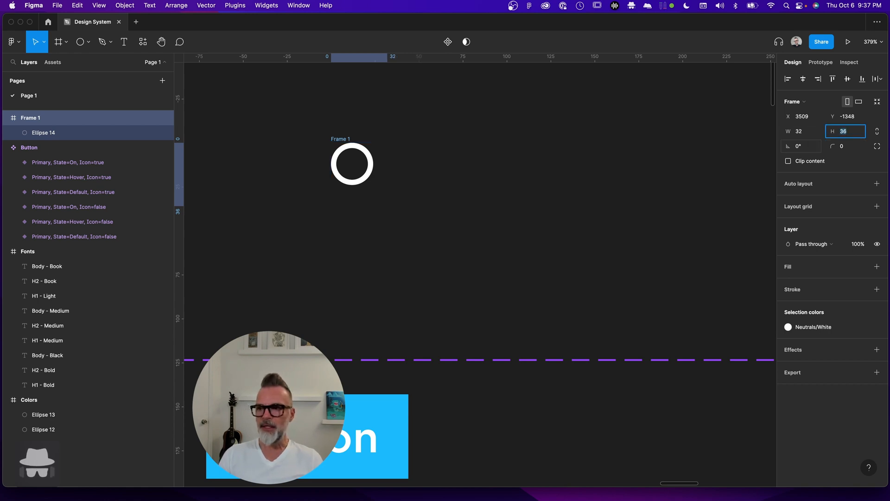
- Set Frame 1's height to 32 and add auto layout to it with centred alignment
key("Tab")
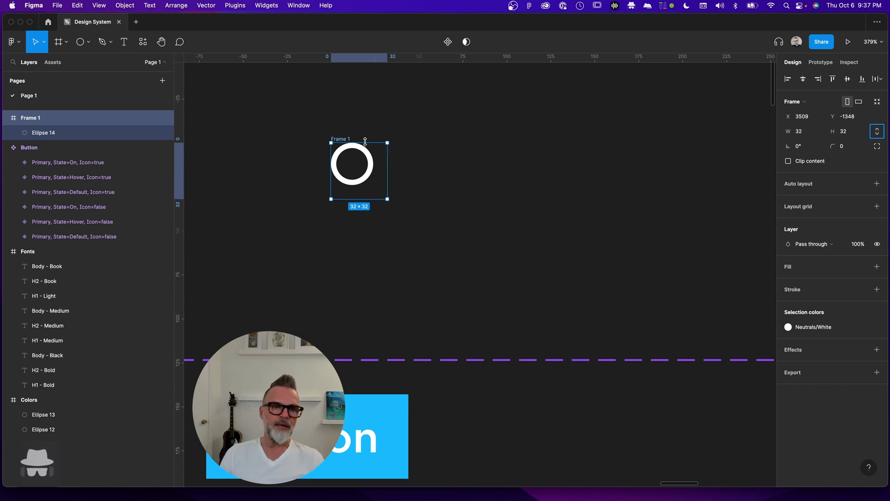
left_click(347, 139)
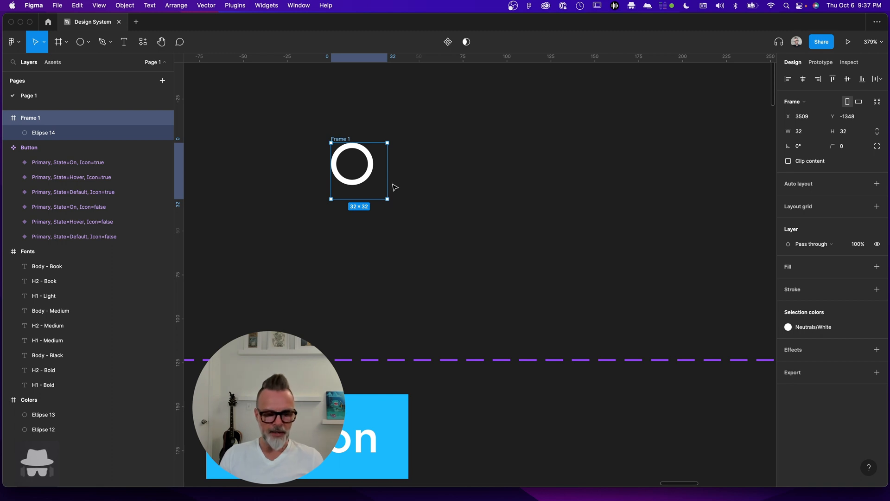
key("shift+a")
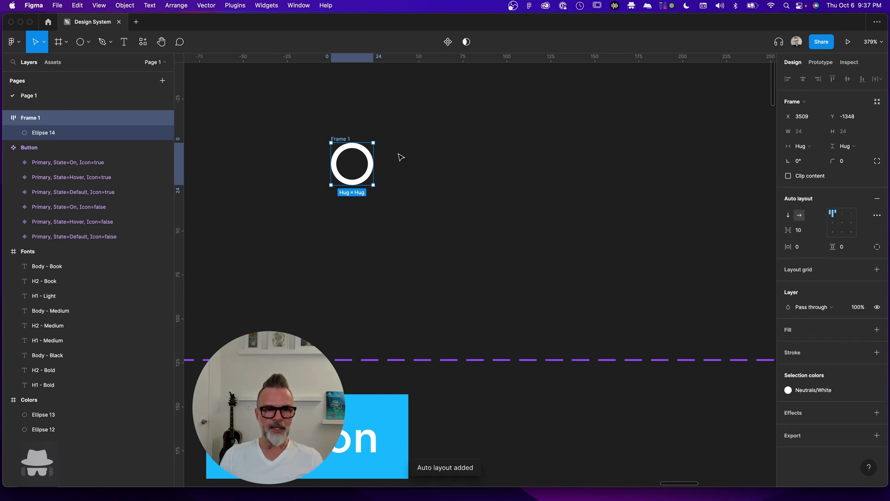
left_click(845, 225)
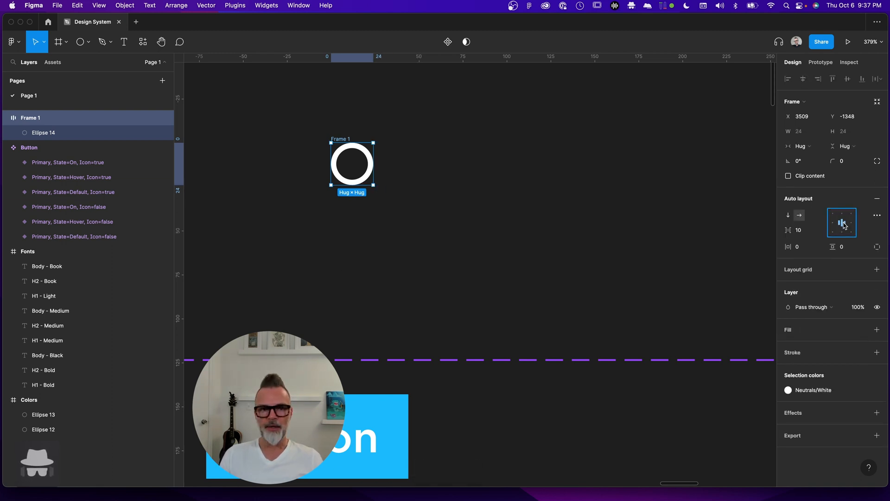
- Switch Frame 1's width and height sizing to fixed and set its size to 32 × 32
left_click(51, 133)
left_click(50, 121)
left_click(804, 146)
left_click(807, 136)
left_click(852, 149)
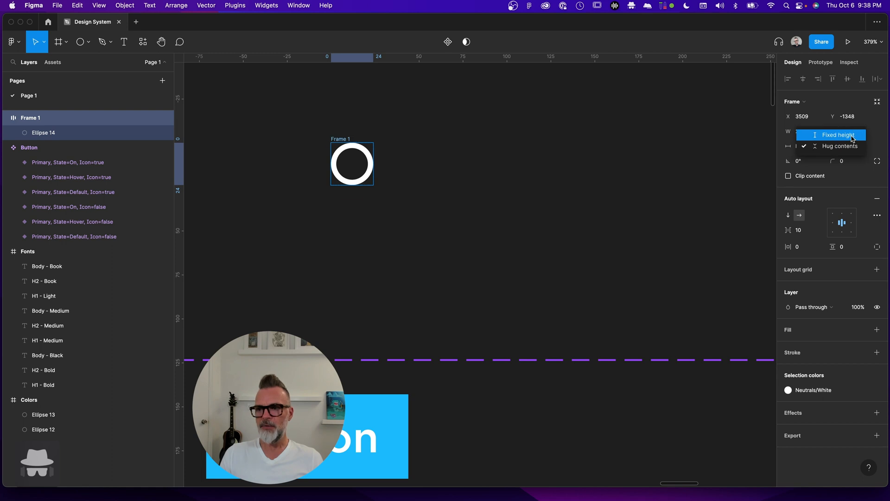
left_click(853, 135)
left_click(808, 134)
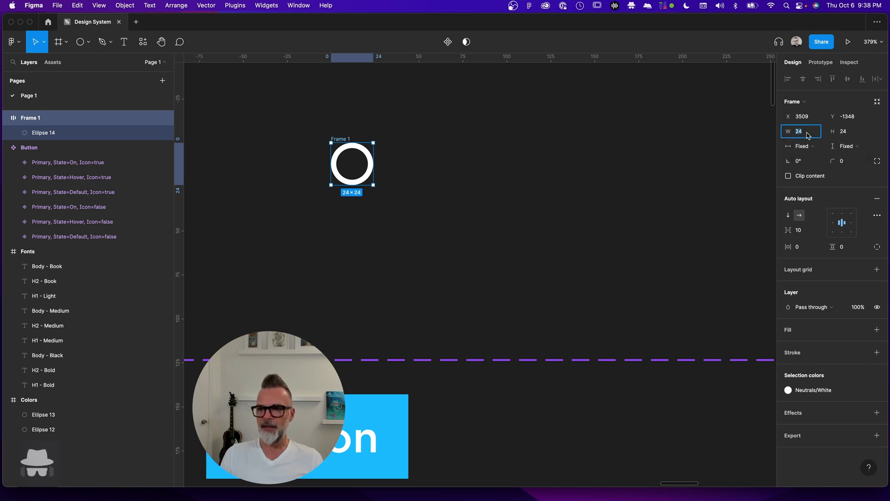
type("32")
key("Tab")
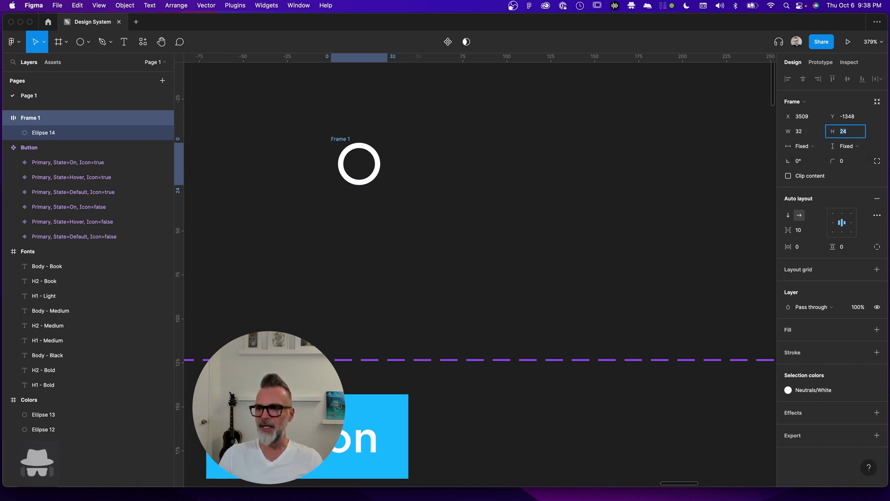
key("Return")
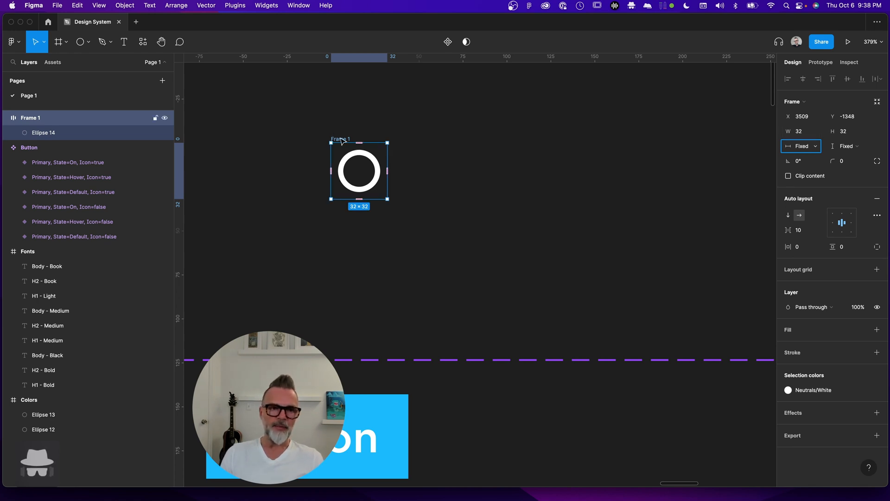
- Test different corner and edge alignments for the circle in Frame 1's auto layout, ending on centre alignment
left_click(361, 152)
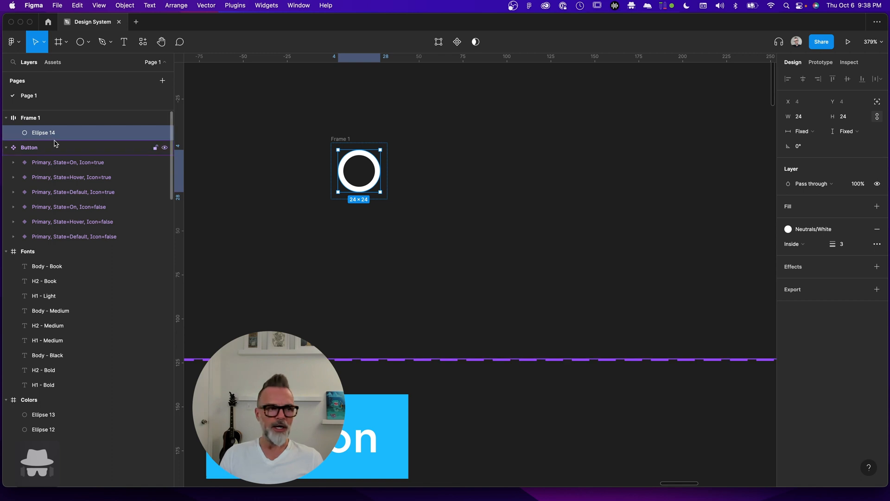
left_click(44, 120)
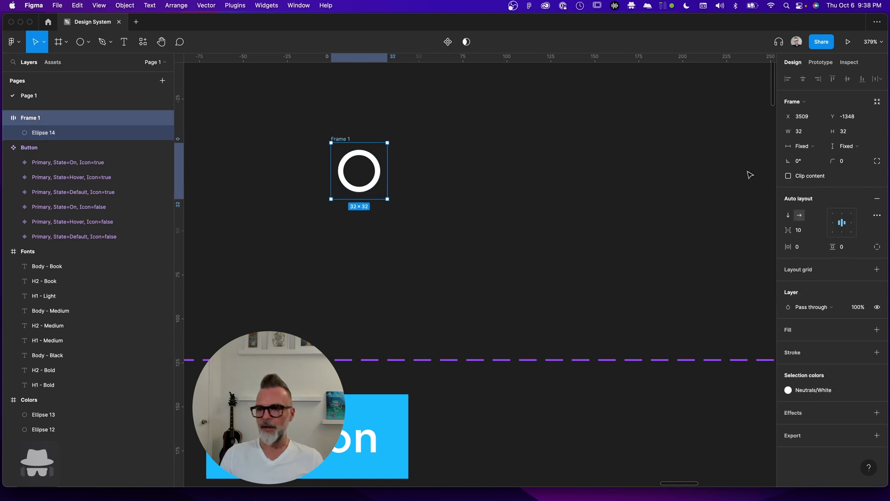
left_click(834, 223)
left_click(833, 232)
left_click(845, 233)
left_click(852, 234)
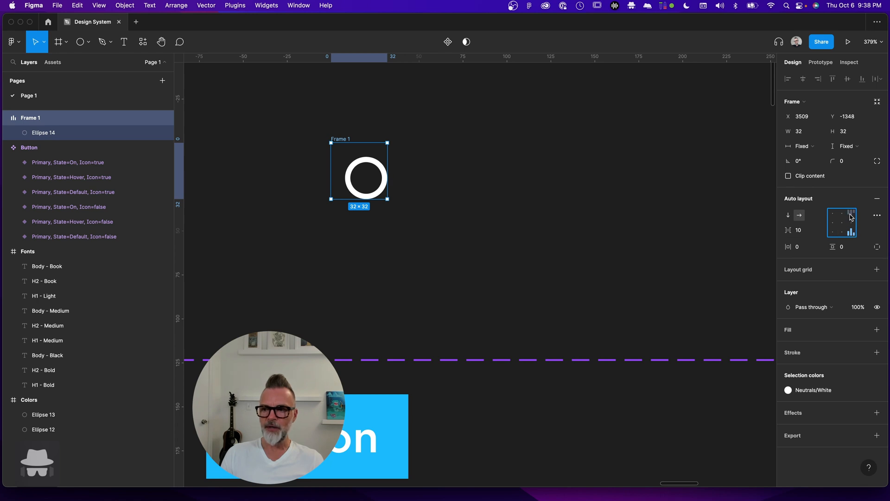
left_click(852, 215)
left_click(842, 223)
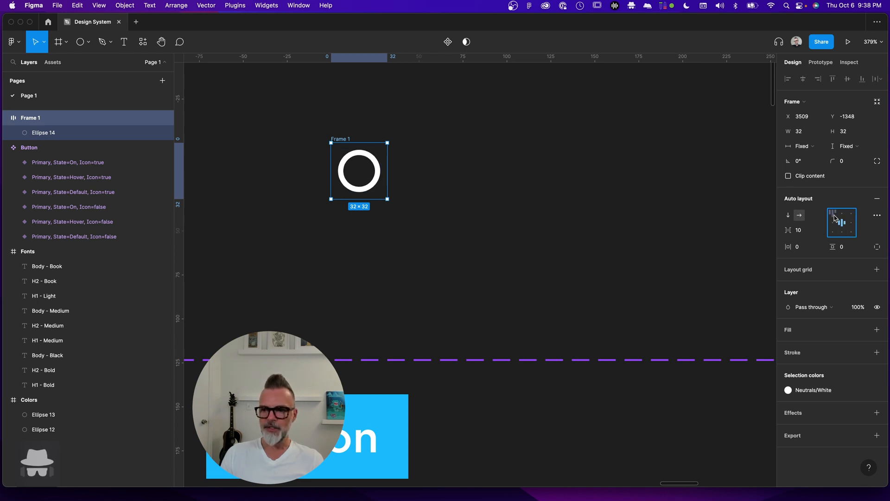
left_click(833, 214)
left_click(853, 234)
left_click(843, 223)
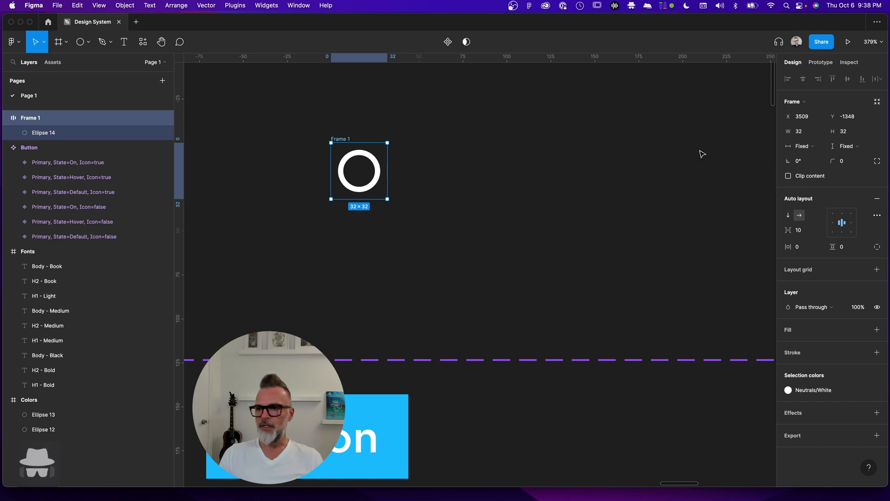
- Set Frame 1's width and height to 24, keeping the fixed sizing
left_click(809, 135)
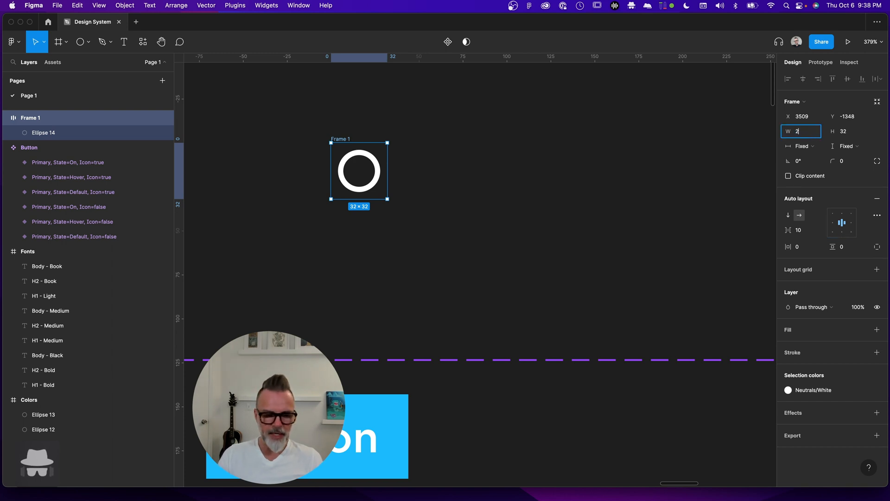
key("Tab")
type("24")
key("Return")
left_click(802, 146)
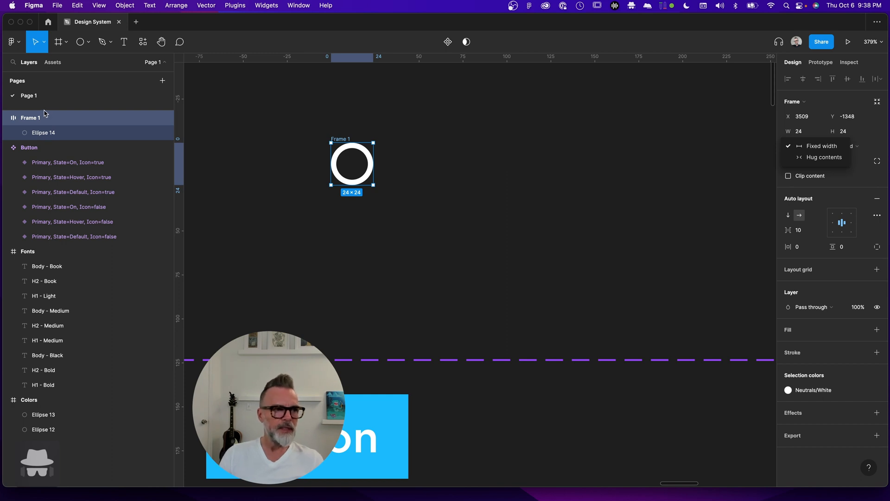
left_click(345, 160)
- Rename the frame around the circle as Icon - Circle
double_click(342, 139)
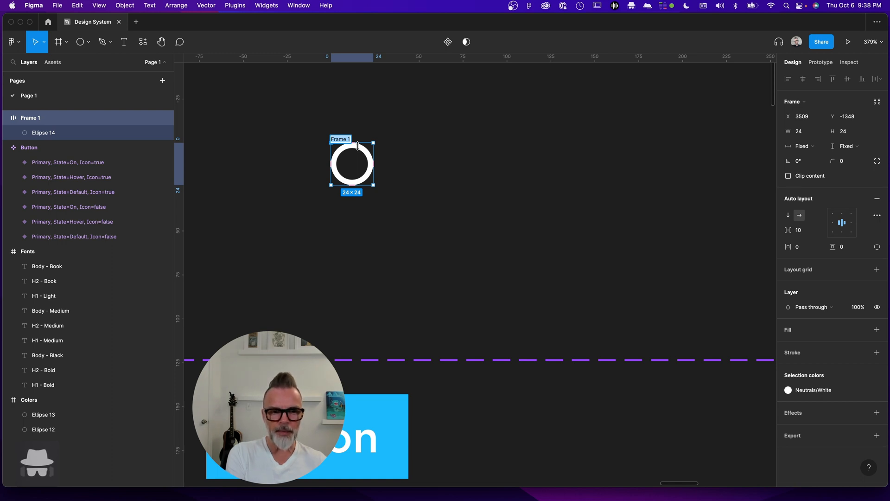
type("Icon")
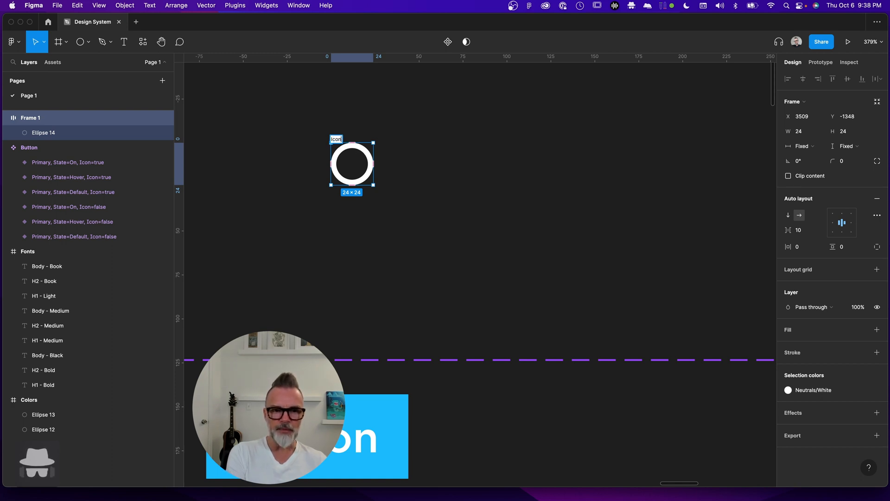
type(" - Circle")
key("Return")
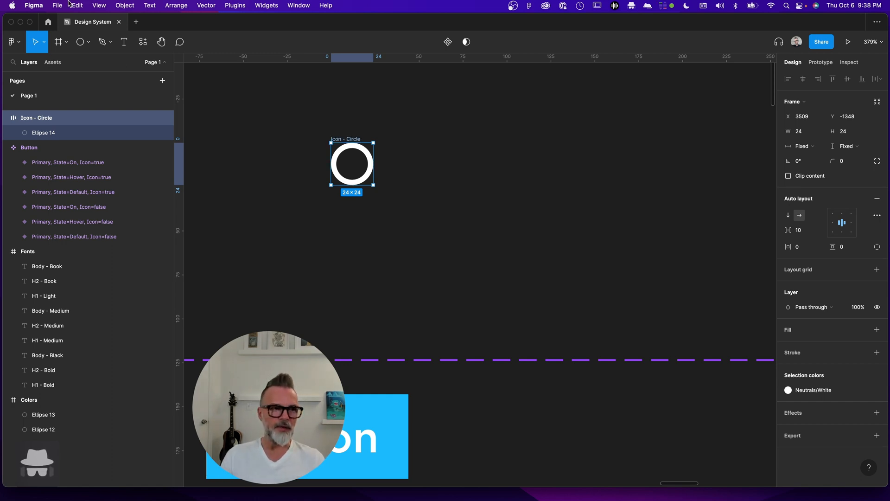
- Convert the Icon - Circle frame into a component
left_click(125, 5)
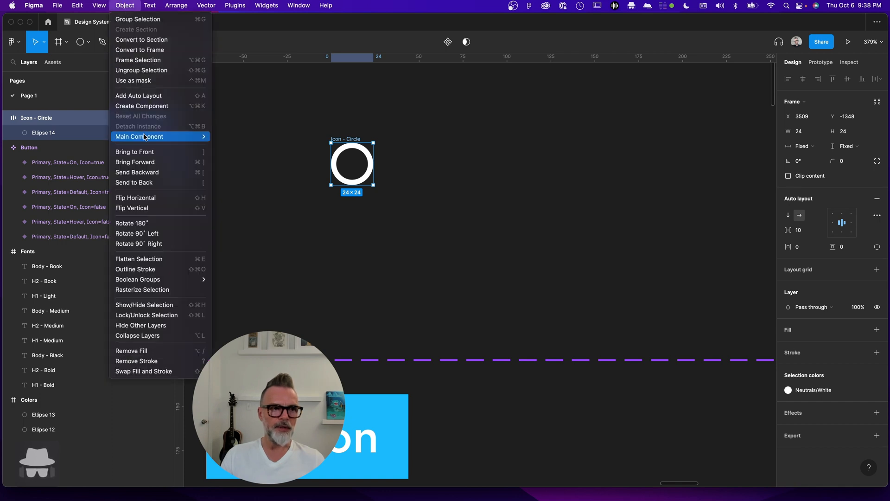
left_click(147, 107)
left_click(427, 237)
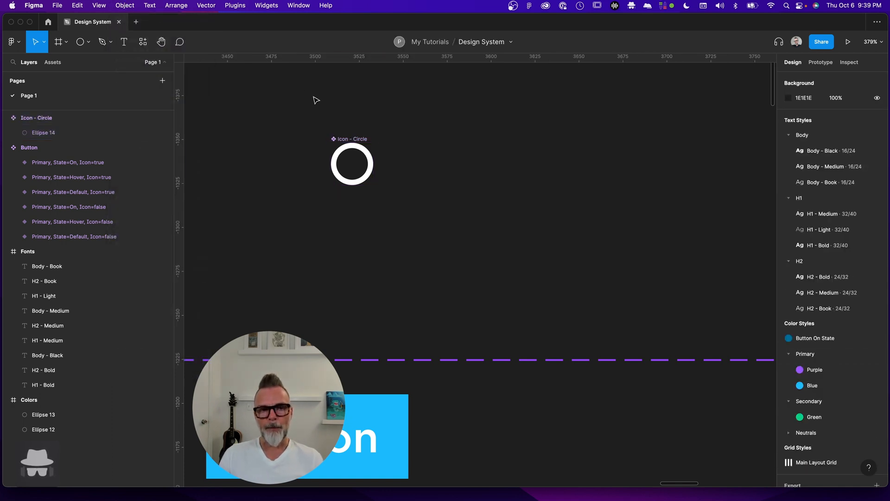
- Move the Icon - Circle component to just above the Button component set, over its second column of variants
left_click(355, 140)
scroll(373, 206, "down", 5)
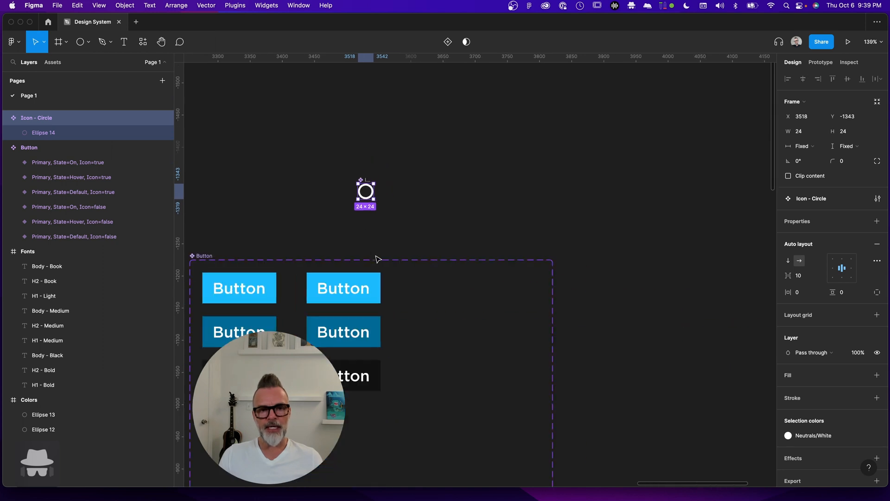
scroll(445, 251, "left", 8)
left_click(510, 239)
scroll(538, 224, "up", 5)
left_click_drag(552, 153, 477, 199)
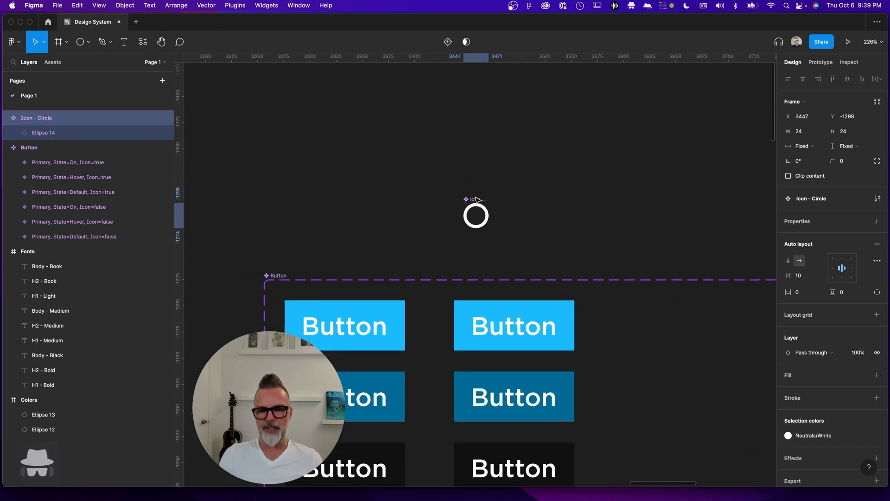
left_click(512, 189)
scroll(487, 195, "right", 4)
scroll(487, 194, "down", 2)
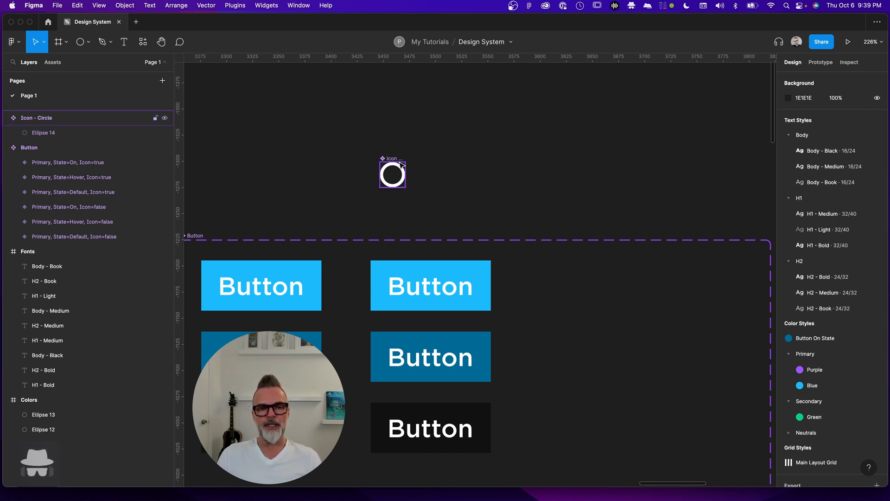
mouse_move(396, 159)
left_mouse_down()
mouse_move(400, 150)
mouse_move(393, 140)
mouse_move(388, 152)
mouse_move(389, 139)
left_mouse_up()
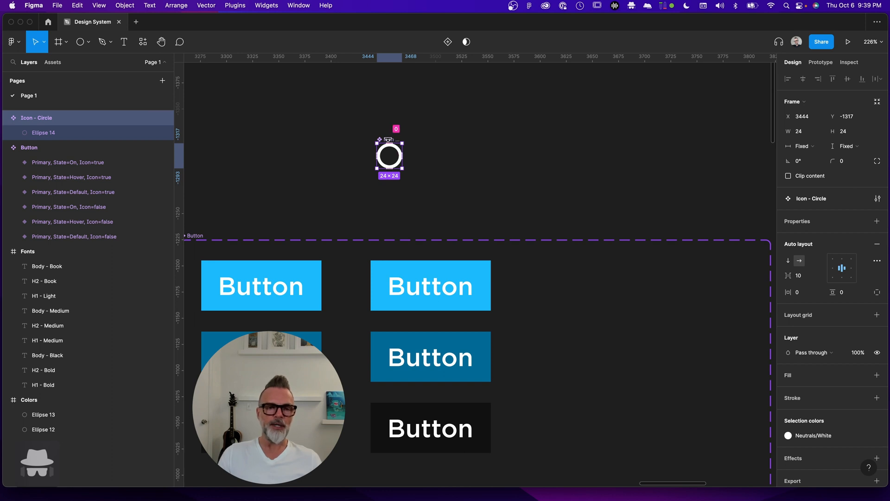
left_click(464, 155)
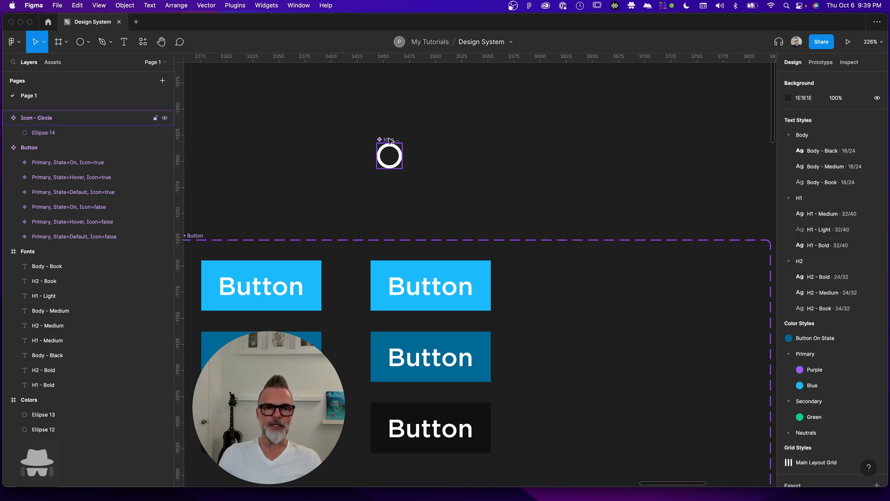
- Place an instance of Icon - Circle before the label in the Default, Hover and On button variants with Icon=true
mouse_move(389, 139)
left_mouse_down()
mouse_move(411, 210)
mouse_move(389, 279)
left_mouse_up()
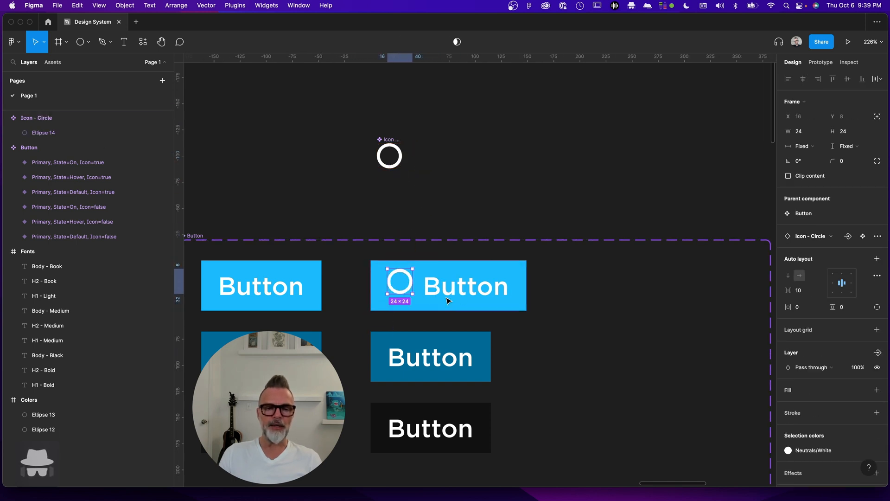
left_click(538, 154)
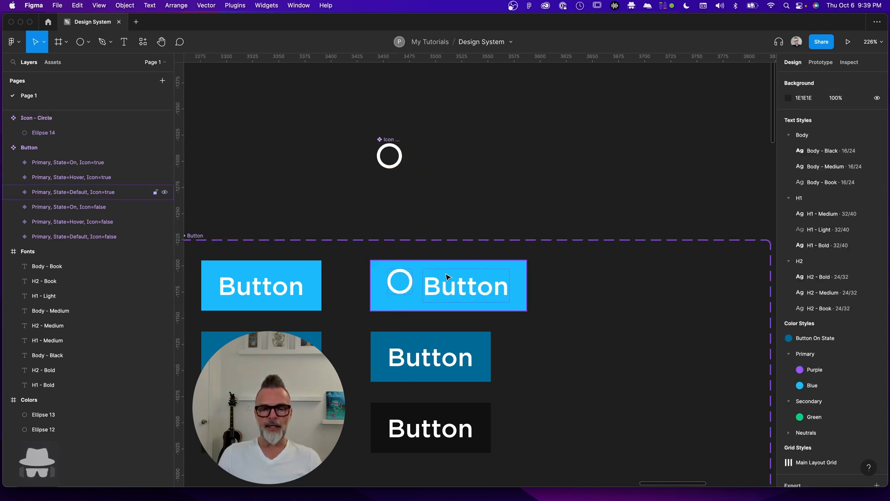
mouse_move(401, 164)
left_mouse_down()
mouse_move(412, 171)
mouse_move(413, 324)
mouse_move(382, 362)
mouse_move(389, 367)
left_mouse_up()
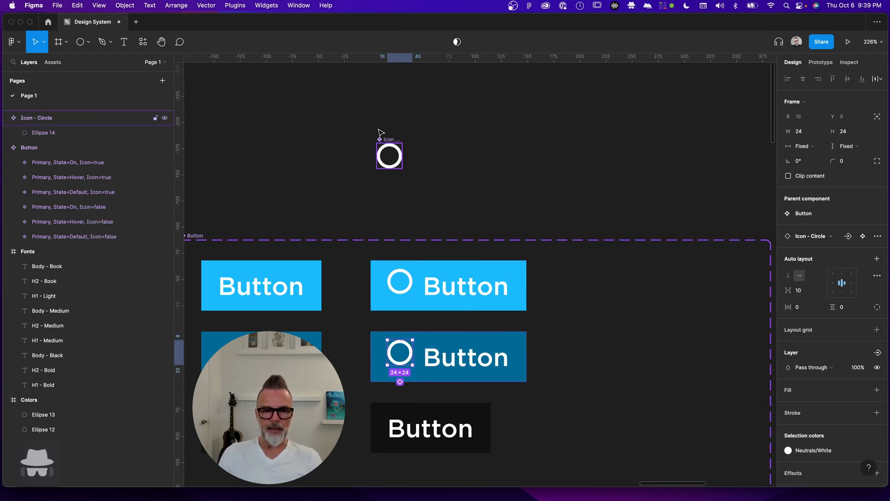
left_click_drag(401, 161, 413, 444)
scroll(487, 142, "down", 5)
scroll(487, 143, "right", 2)
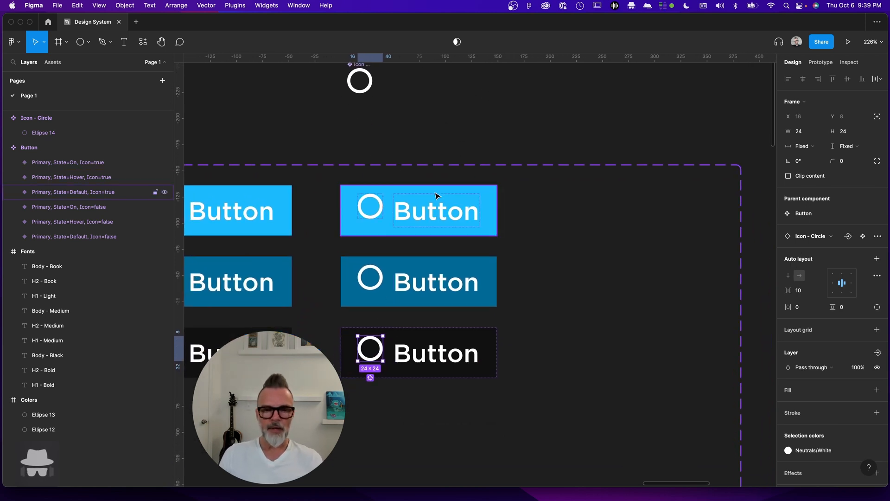
- Align the contents of the three Icon=true button variants to the left and vertically centered in their auto layout
left_click(436, 194)
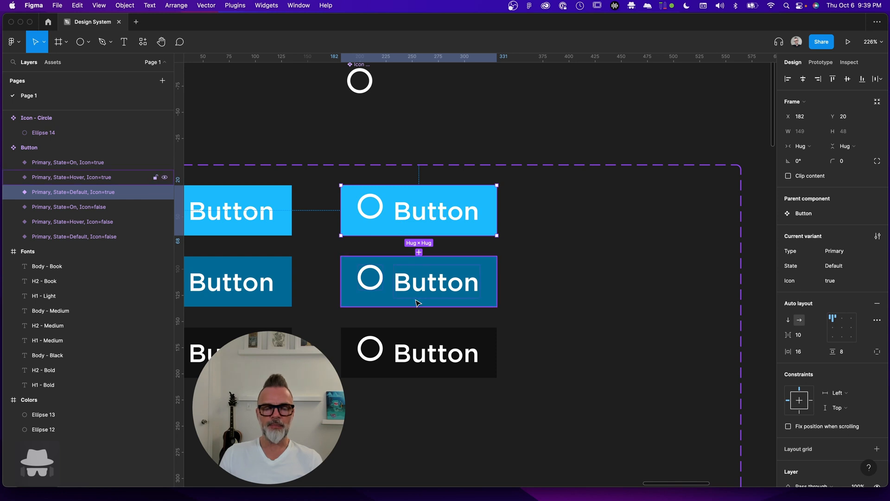
scroll(444, 288, "down", 3)
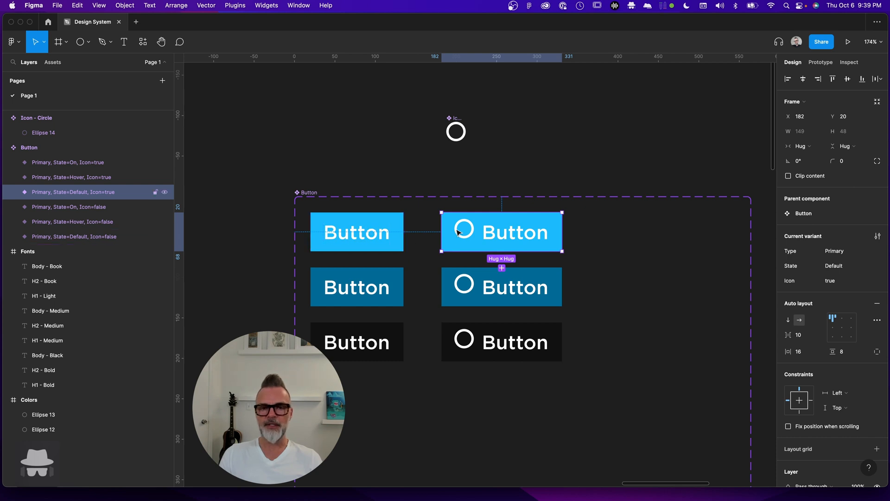
left_click(385, 223)
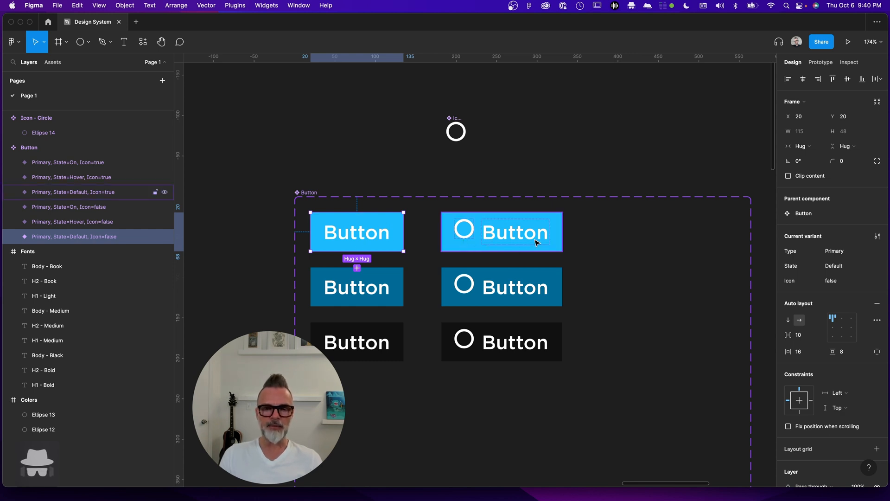
left_click(558, 232)
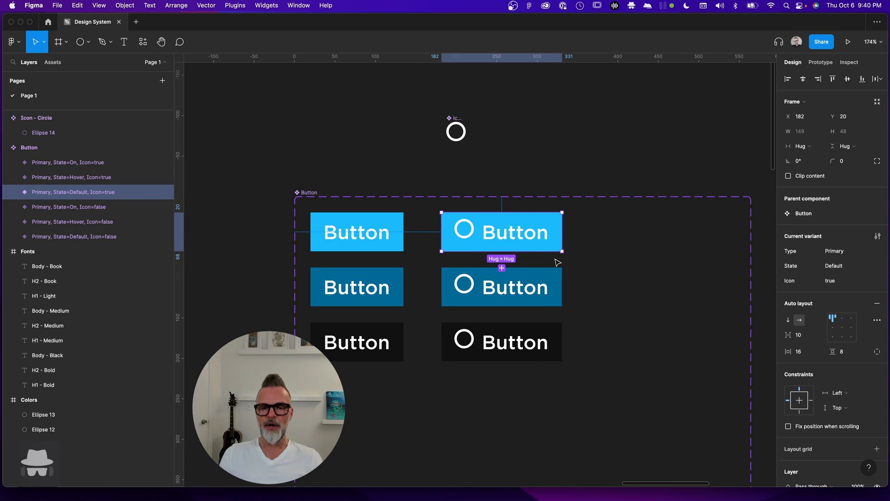
left_click(551, 282, "shift")
left_click(540, 332, "shift")
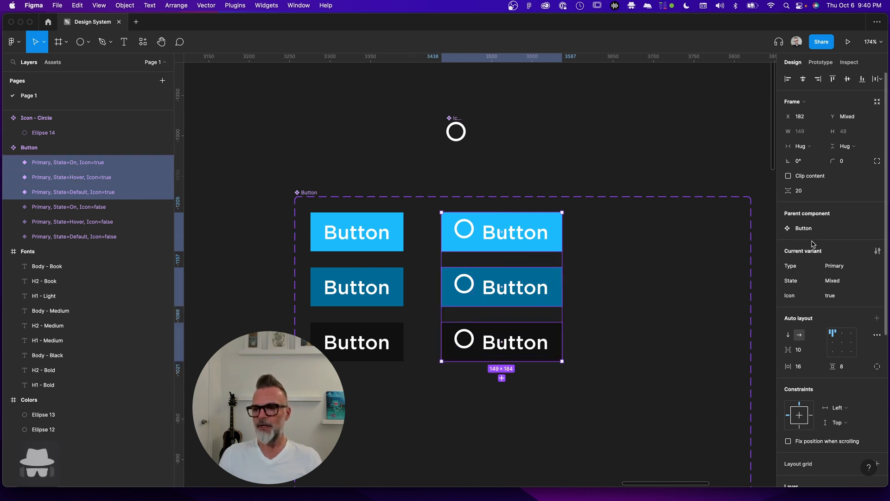
scroll(809, 308, "down", 3)
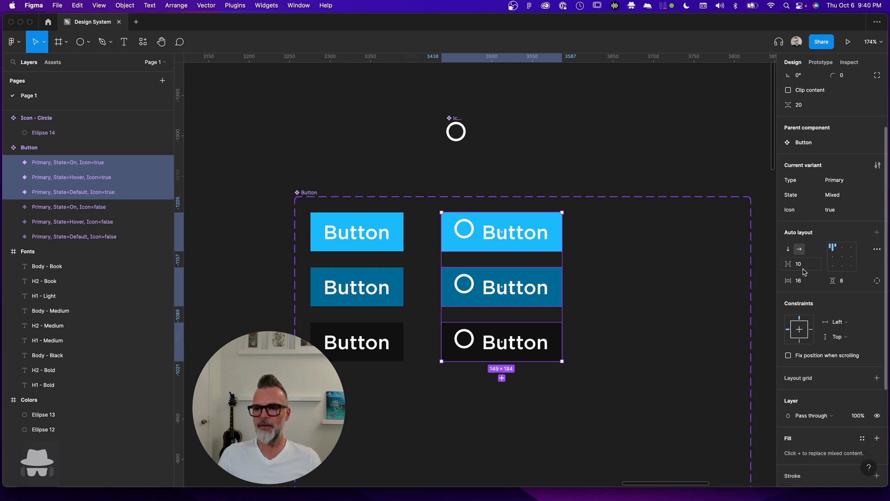
scroll(805, 272, "down", 1)
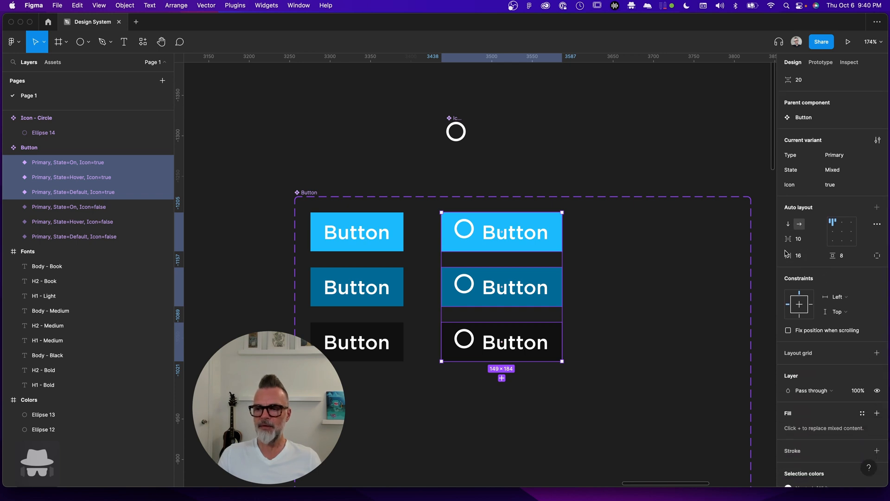
left_click(832, 232)
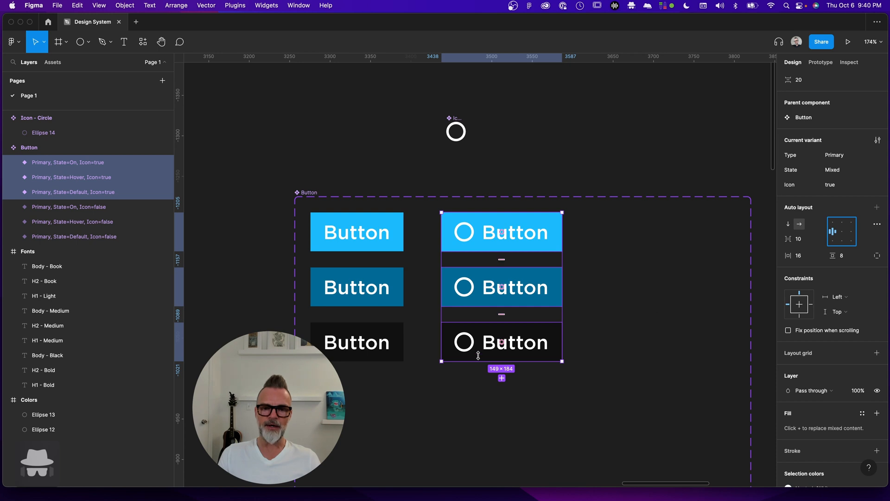
left_click(535, 169)
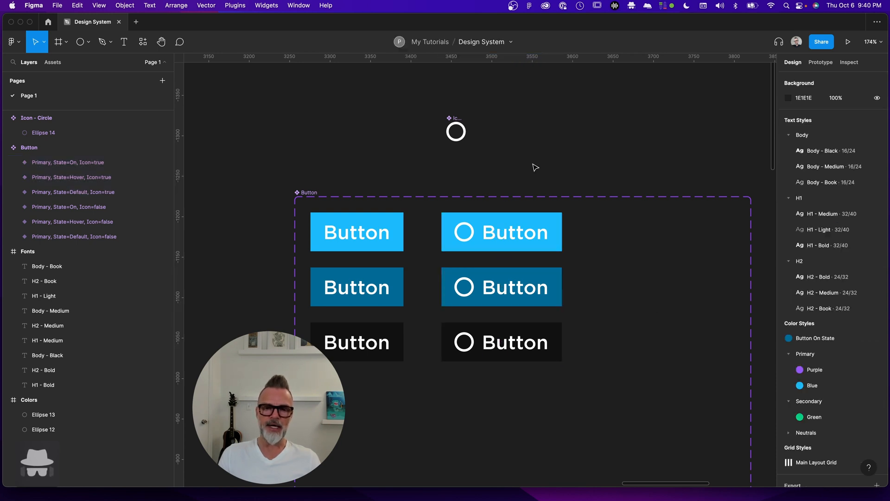
- Switch the Default, Hover and On variants with Icon=true to individual padding for each side
scroll(545, 139, "right", 2)
scroll(545, 139, "down", 1)
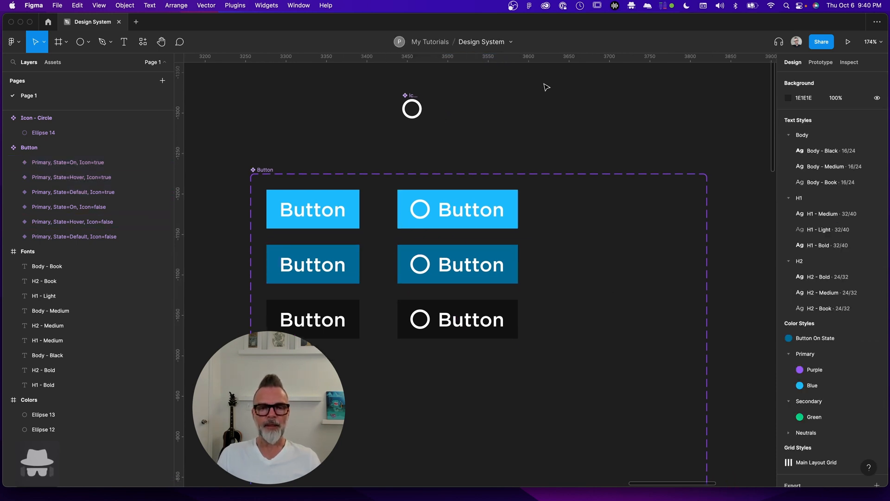
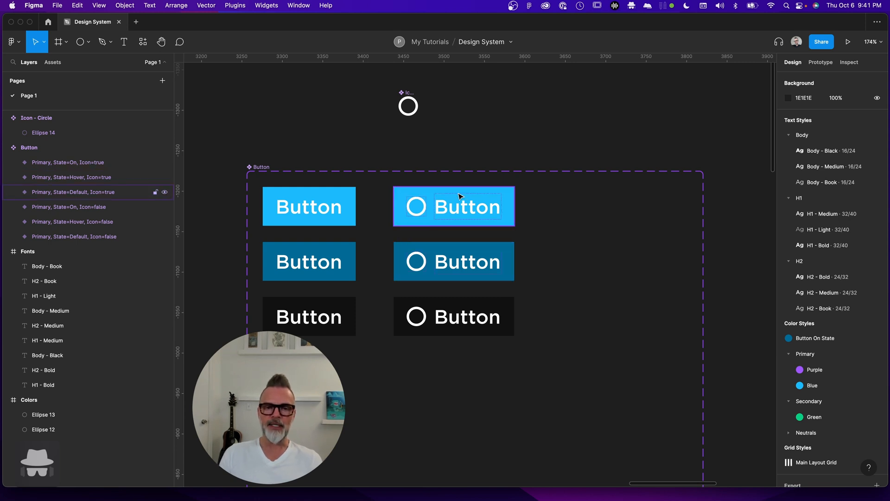
left_click(472, 198)
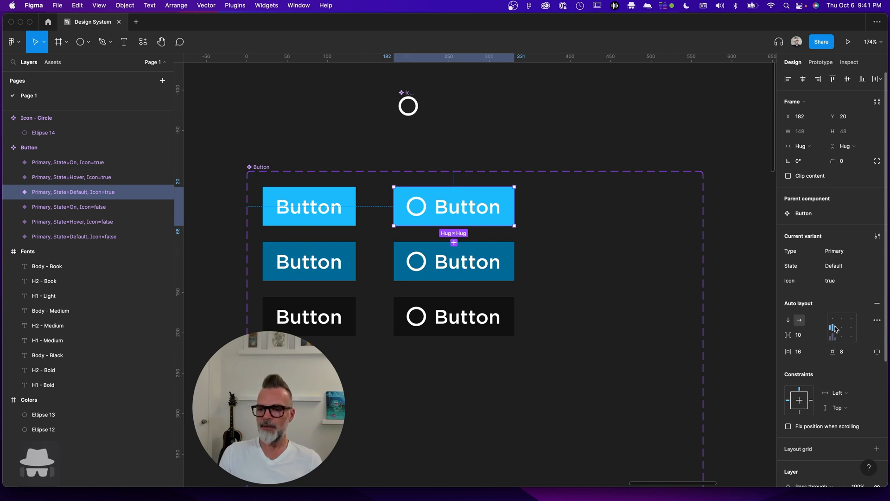
left_click(878, 352)
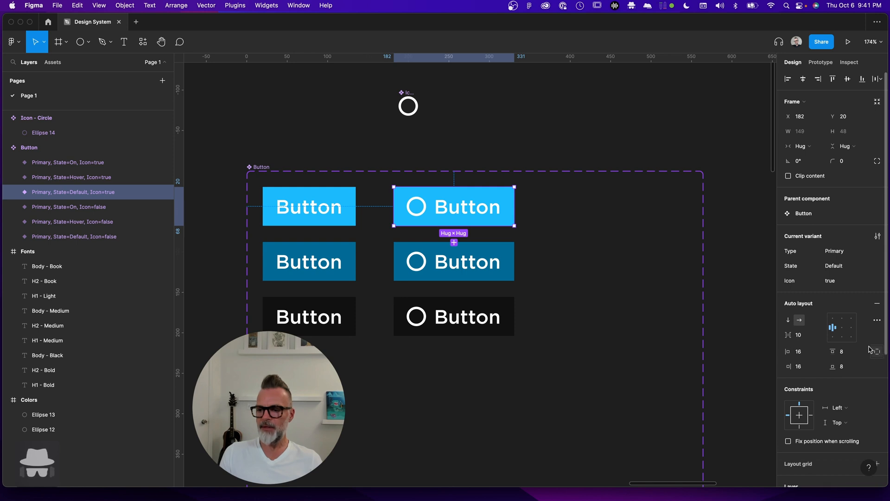
left_click(801, 353)
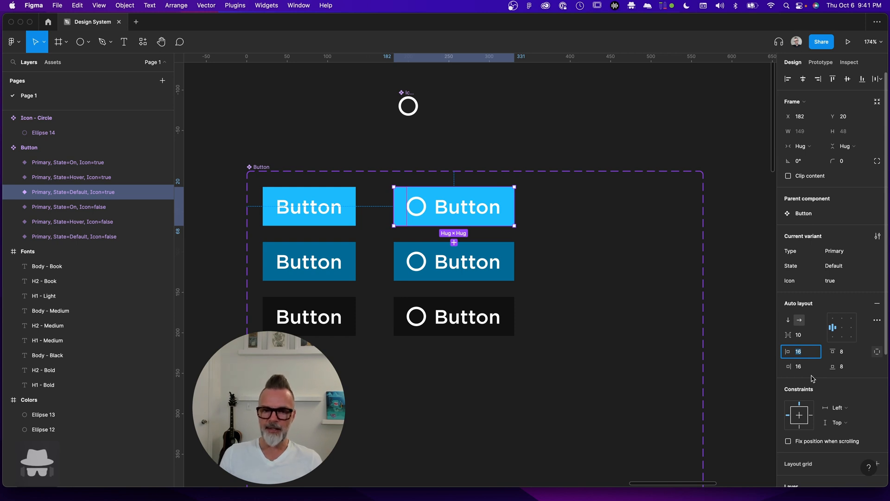
left_click(434, 268)
left_click(445, 317, "shift")
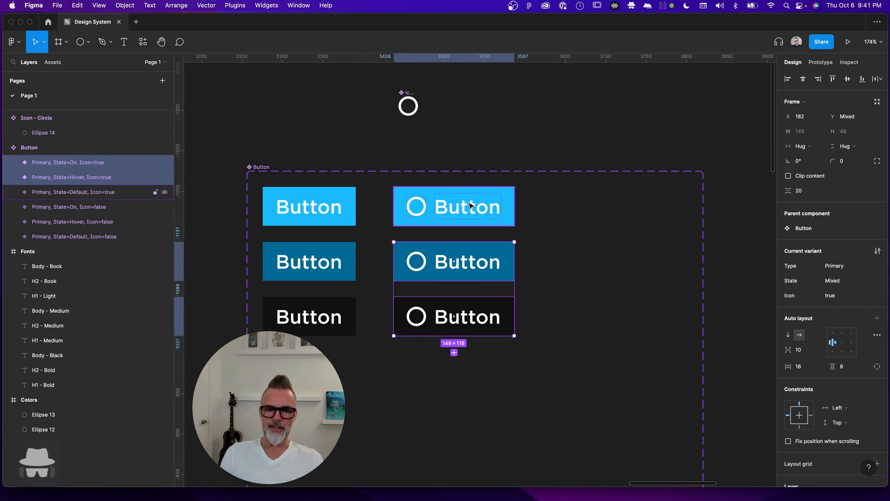
left_click(470, 206, "shift")
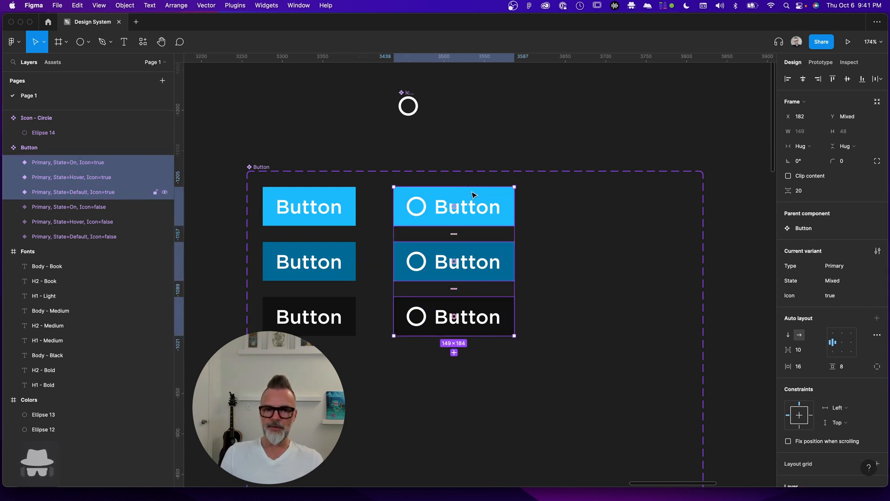
left_click(876, 367)
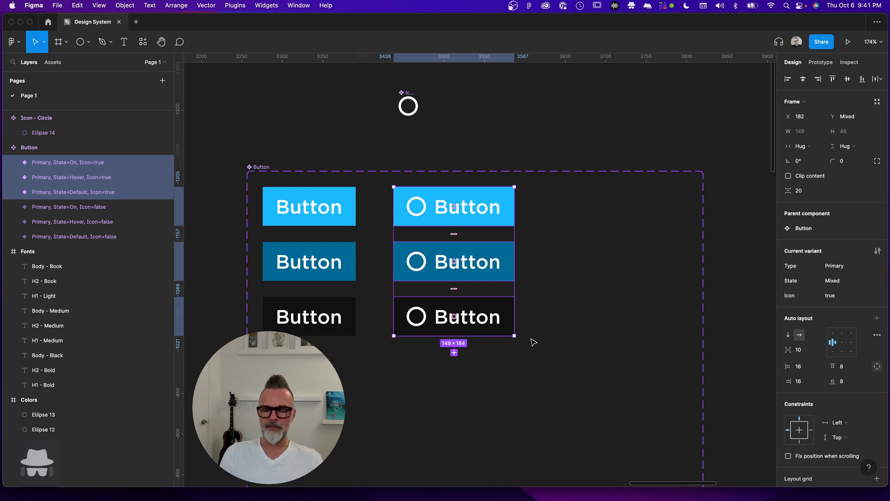
- Set the left padding of the three Icon=true button variants to 8
left_click(804, 367)
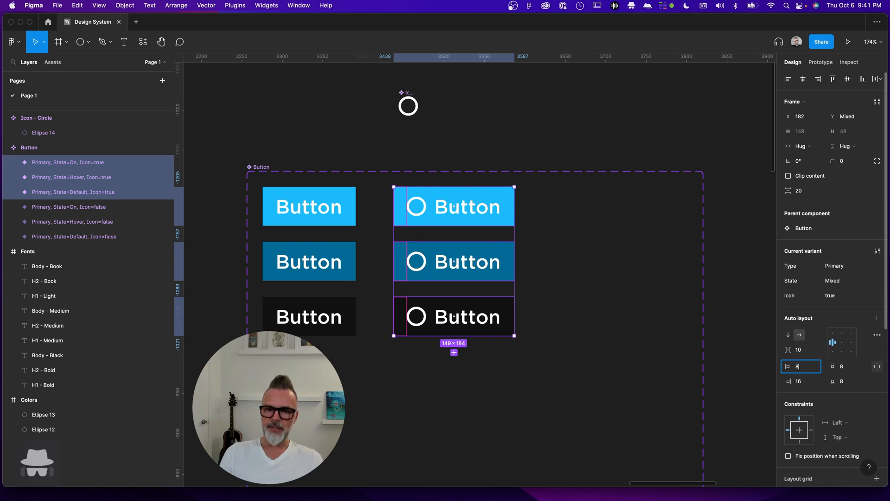
type("8")
key("Return")
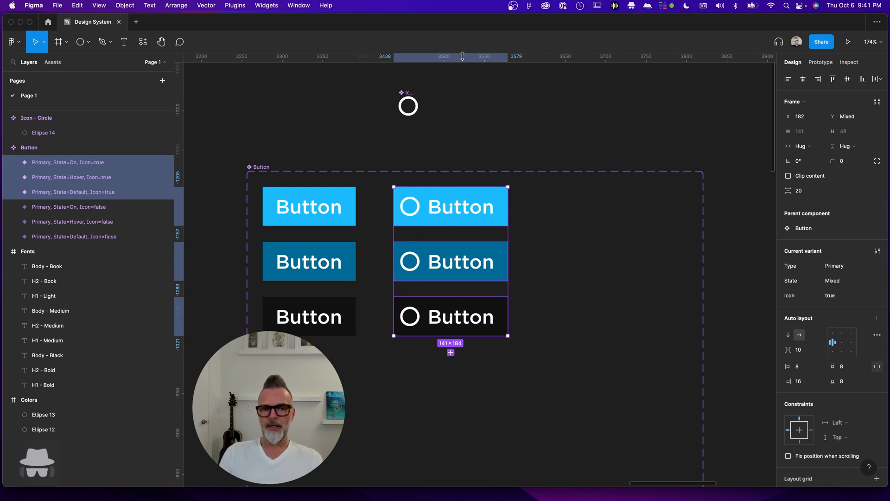
left_click(536, 140)
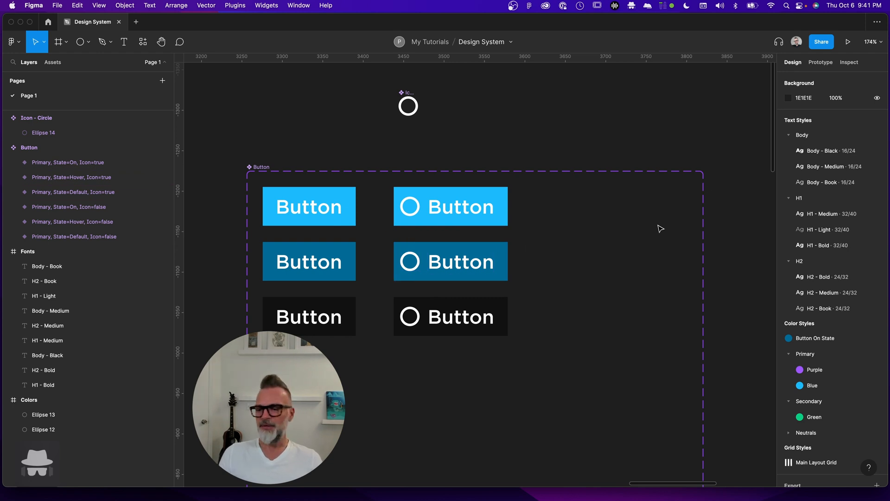
- Set the left padding to 16 and the right padding to 24 on all three Icon=true button variants
left_click(466, 223)
left_click(473, 263, "shift")
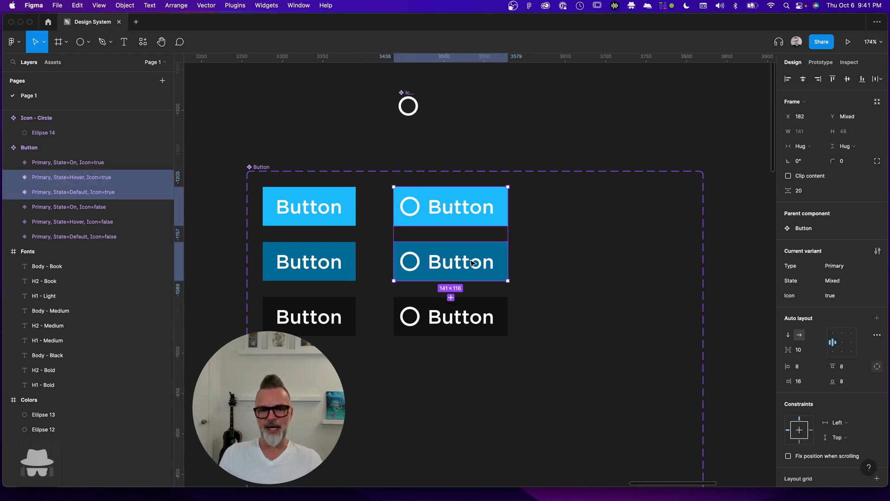
left_click(484, 302, "shift")
left_click(803, 381)
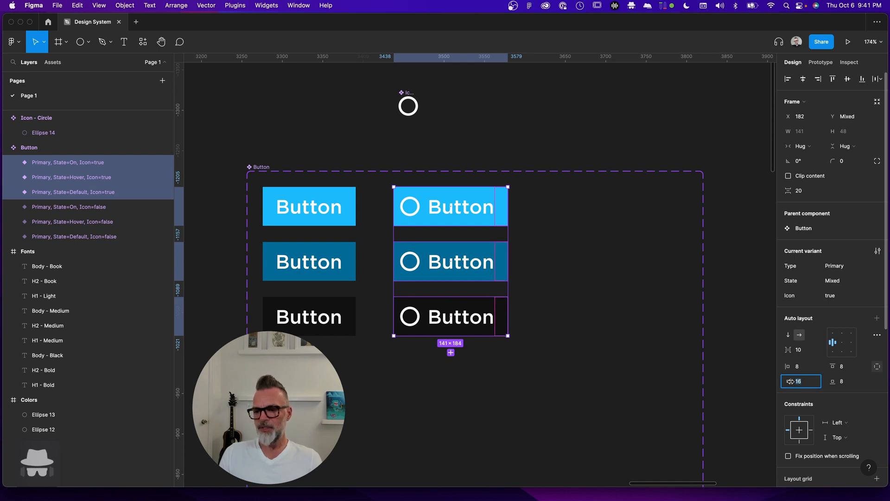
left_click(813, 367)
type("16")
key("Return")
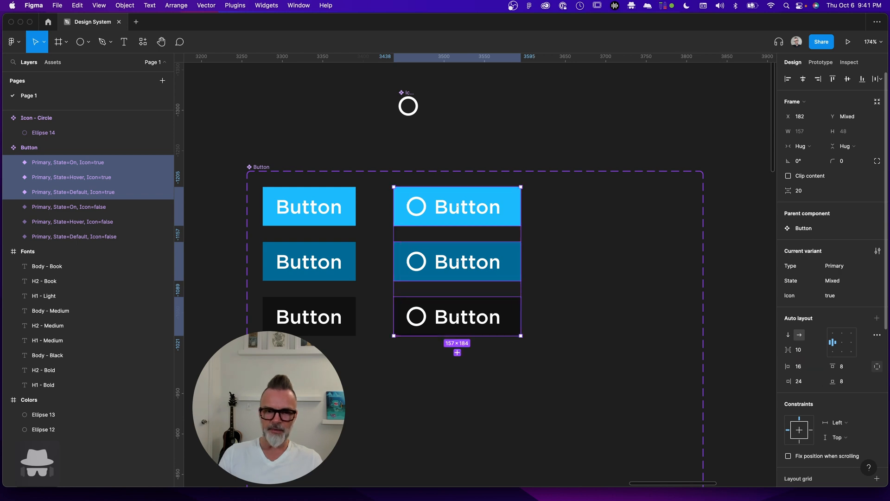
left_click(518, 115)
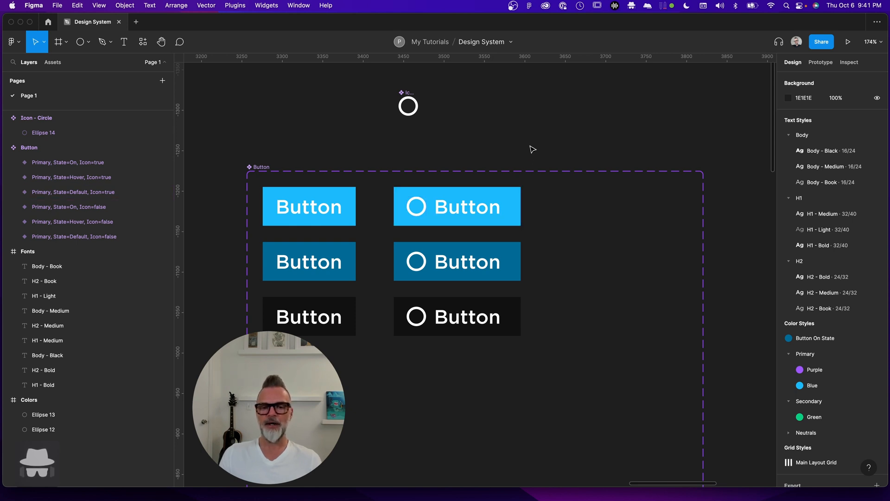
- Place an instance of the Default, Icon=true button on the empty canvas to the right of the Button component set
scroll(496, 246, "down", 3)
scroll(497, 246, "right", 3)
scroll(496, 245, "up", 1)
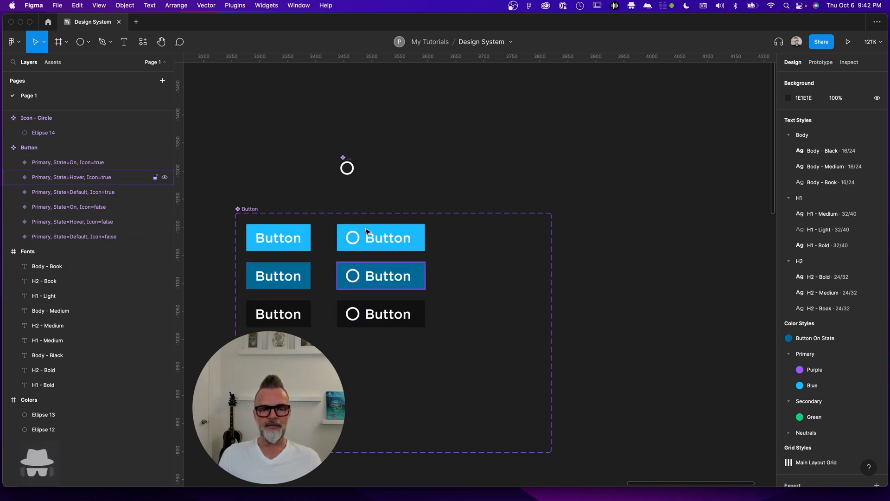
scroll(464, 139, "right", 3)
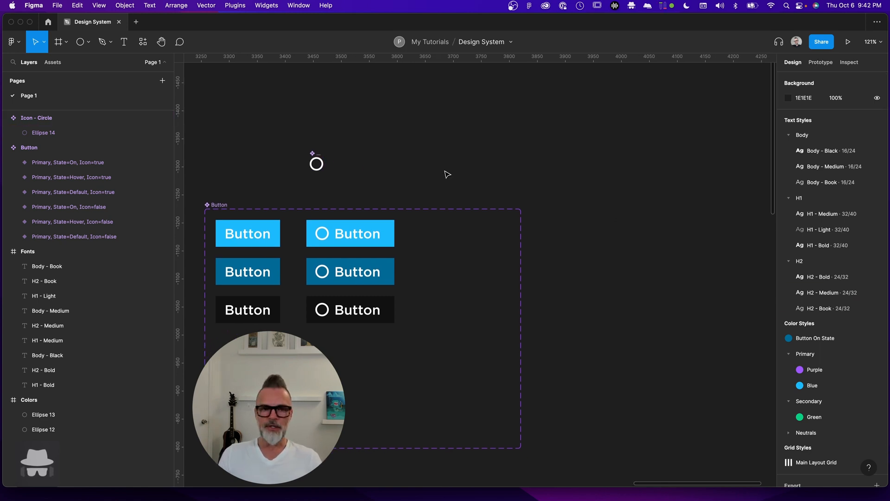
left_click(341, 235)
left_click_drag(359, 241, 598, 254)
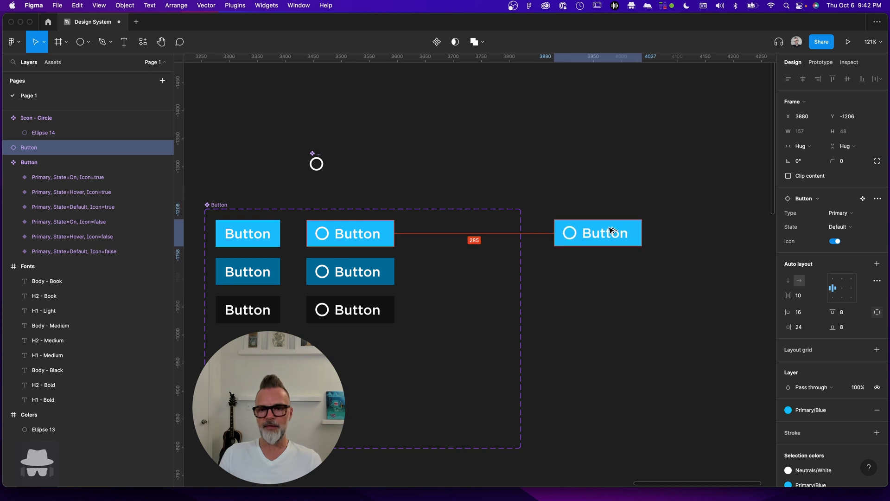
left_click(565, 173)
- Detach the placed button instance from its component and move it a little farther up and right from the component set
scroll(524, 145, "right", 3)
scroll(523, 137, "down", 3)
scroll(486, 239, "right", 2)
scroll(487, 238, "up", 2)
scroll(342, 200, "down", 5)
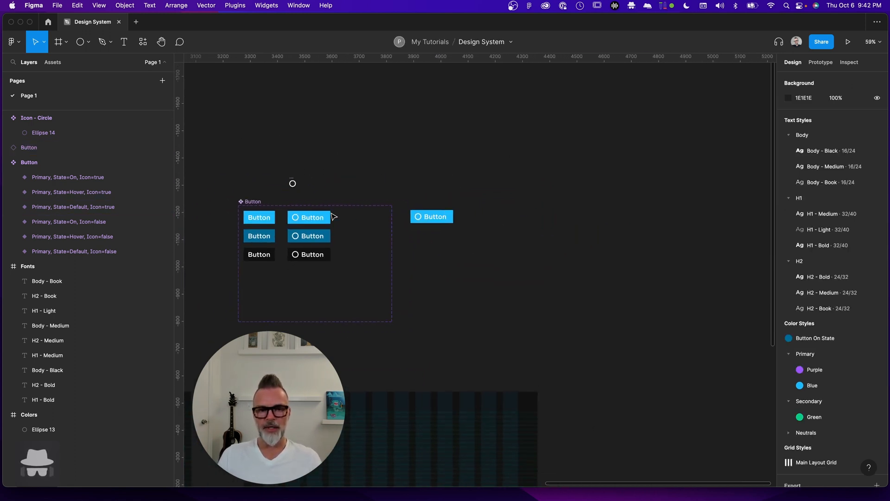
left_click(434, 216)
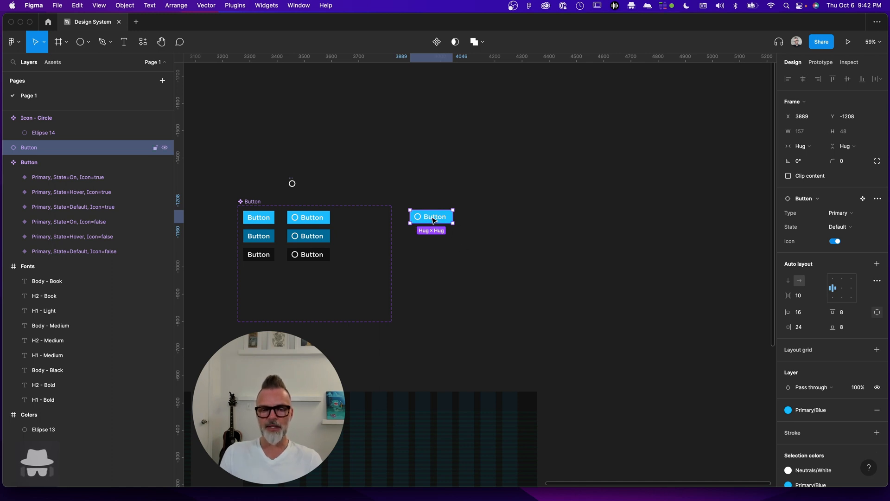
right_click(434, 219)
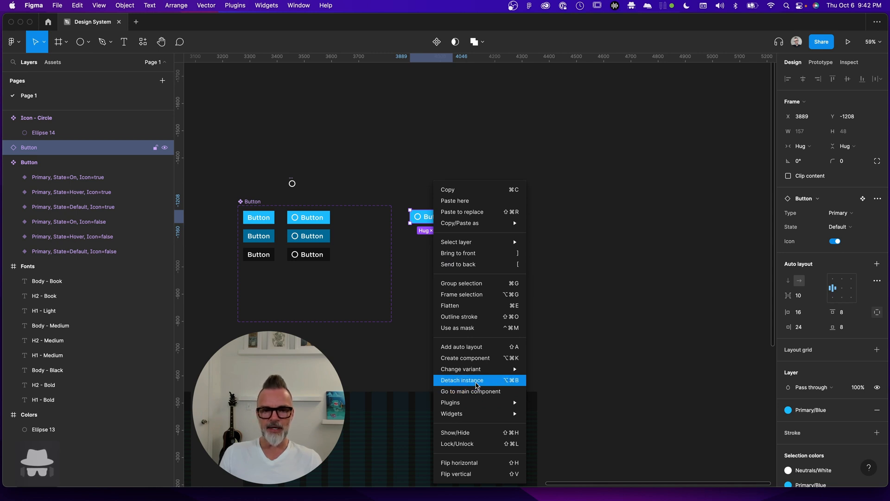
left_click(476, 380)
left_click_drag(420, 207, 449, 184)
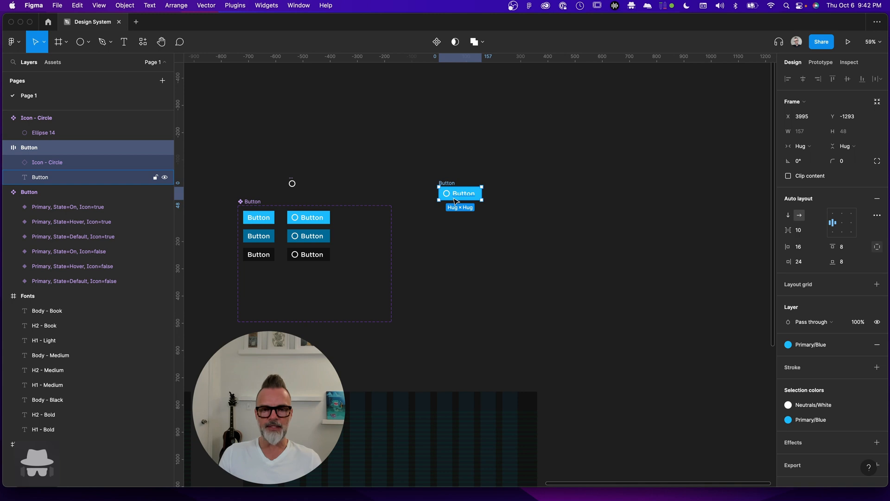
- Rename the detached button frame as Button-P
scroll(456, 201, "up", 5)
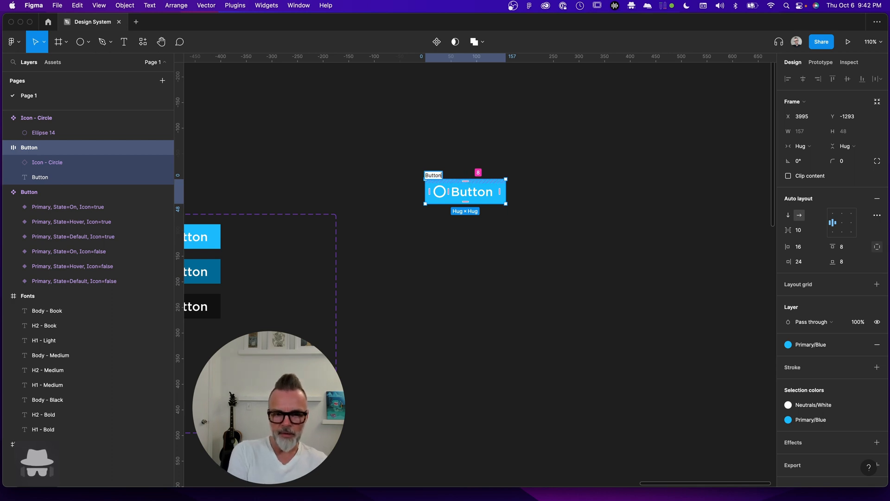
type("-P")
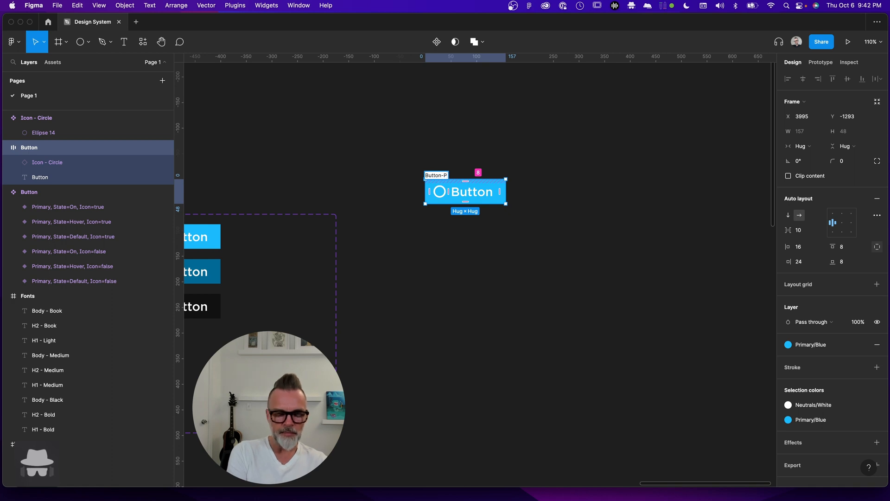
left_click(487, 165)
left_click(436, 177)
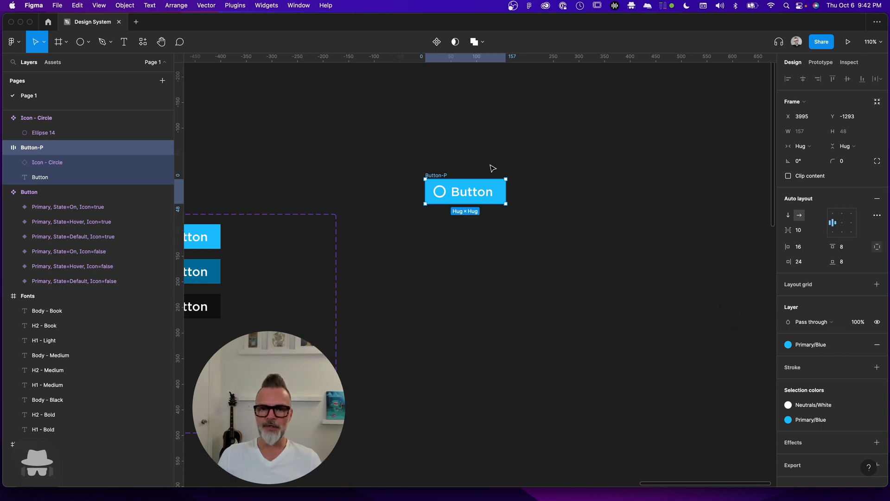
left_click(494, 169)
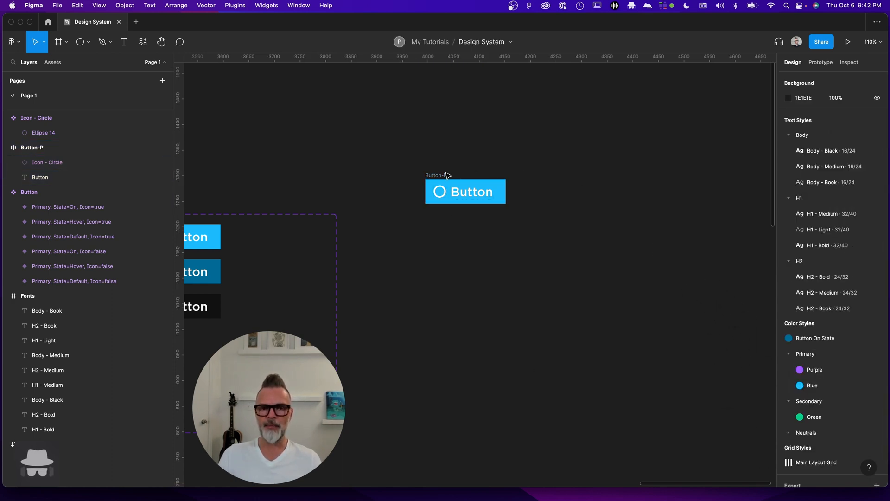
- Convert the Button-P frame into a component and shift it slightly down on the canvas
left_click(446, 176)
key("super+alt+k")
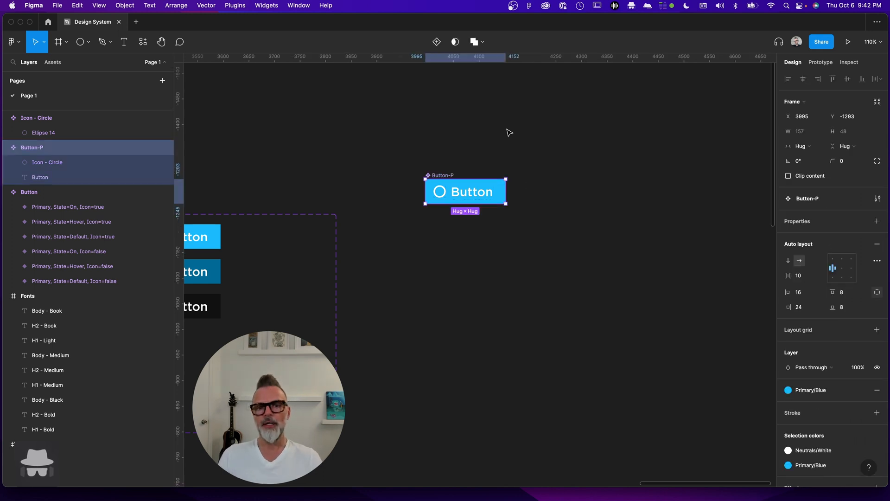
left_click(468, 160)
left_click(442, 175)
left_click_drag(442, 175, 443, 183)
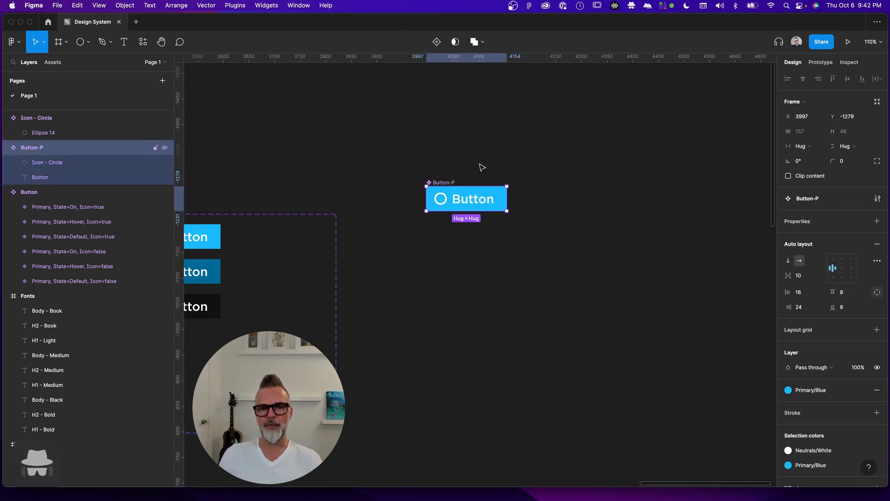
left_click(481, 167)
- Examine the Button-P component's settings and the property options offered for its nested circle icon
scroll(239, 268, "down", 5)
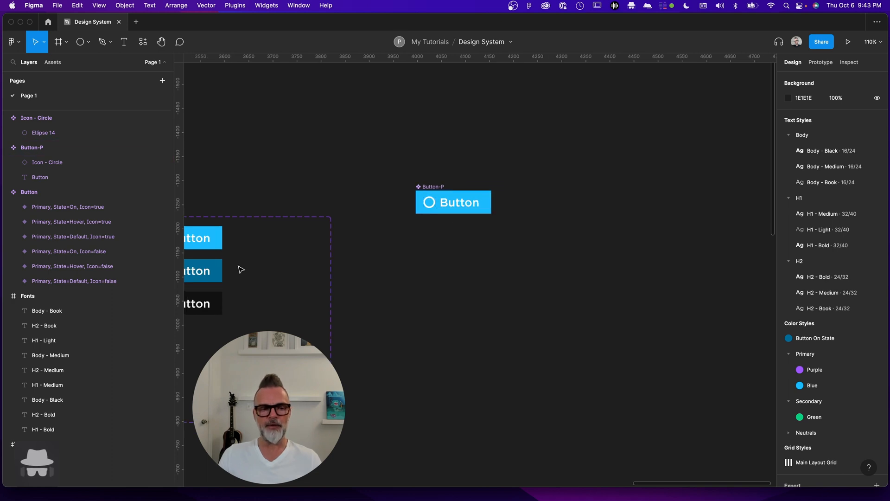
scroll(246, 269, "left", 2)
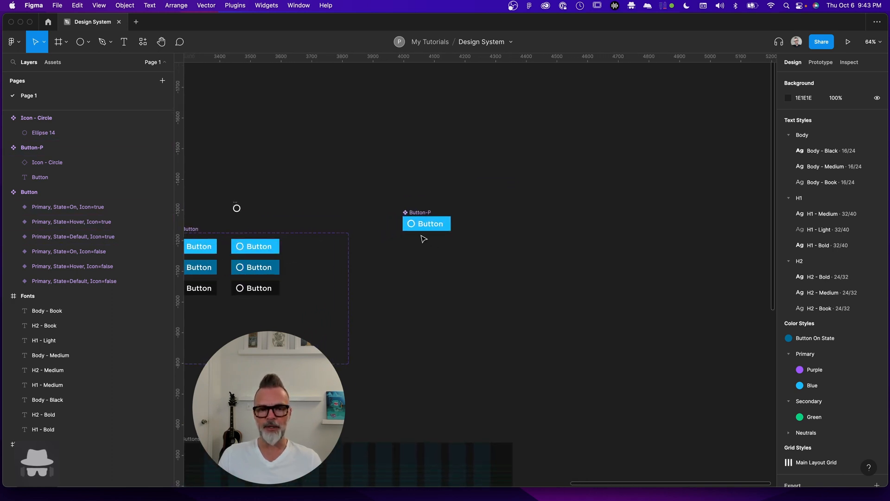
scroll(423, 239, "up", 3)
scroll(370, 251, "down", 3)
scroll(418, 235, "up", 4)
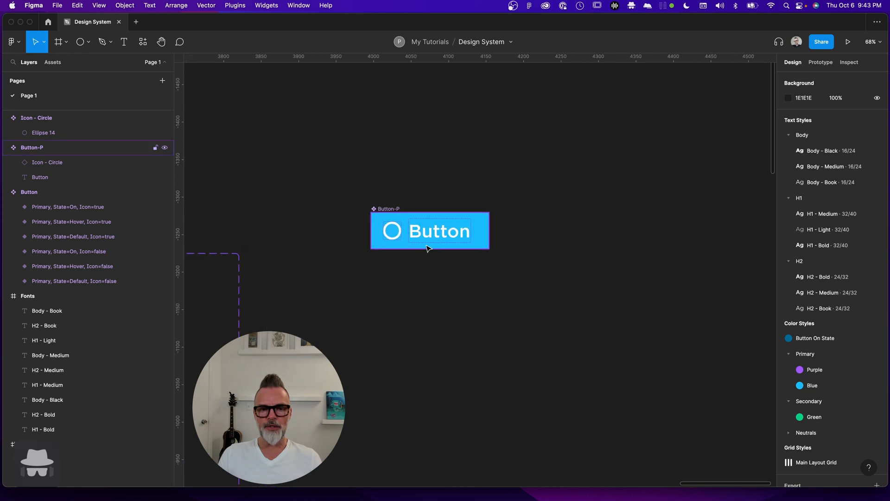
left_click(389, 210)
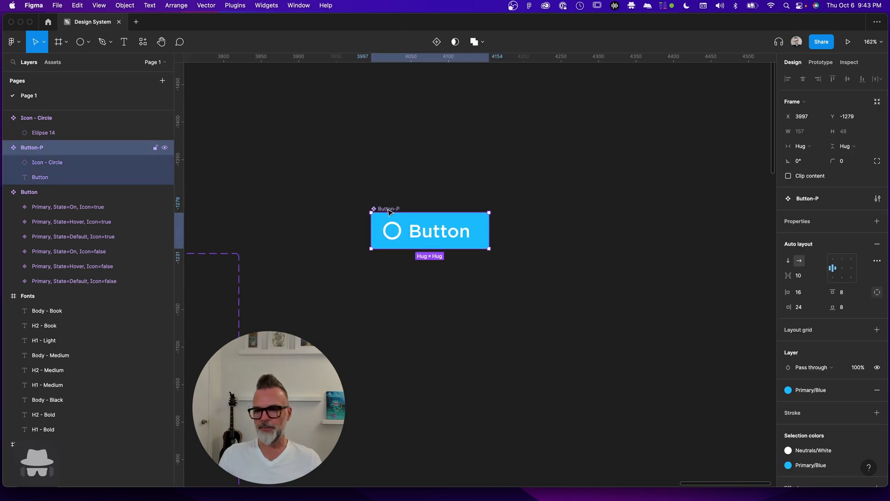
scroll(844, 363, "down", 3)
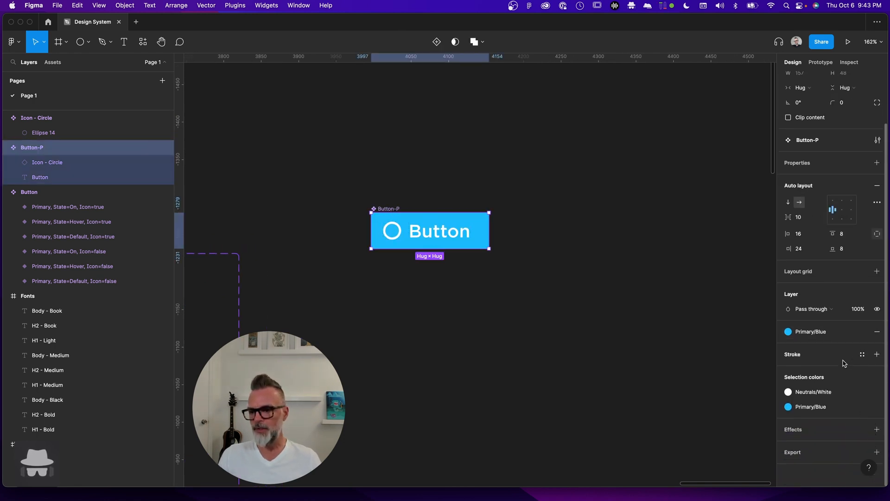
scroll(843, 361, "up", 1)
scroll(838, 394, "down", 1)
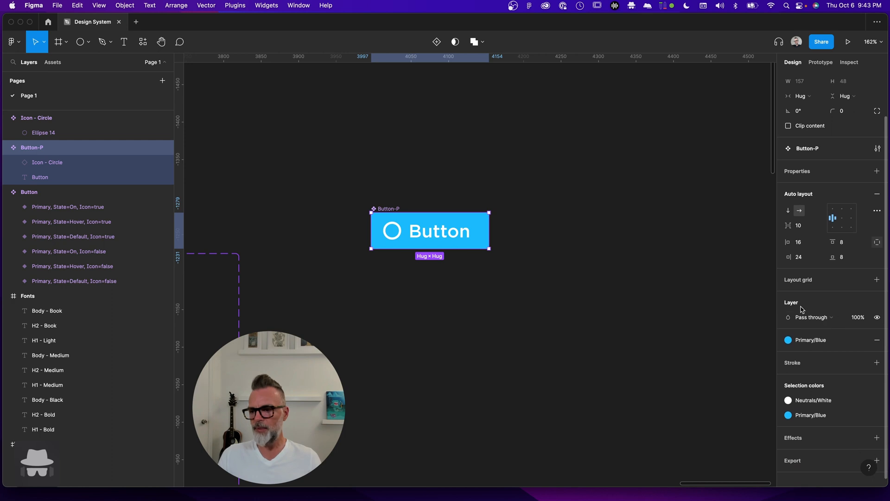
left_click(397, 241)
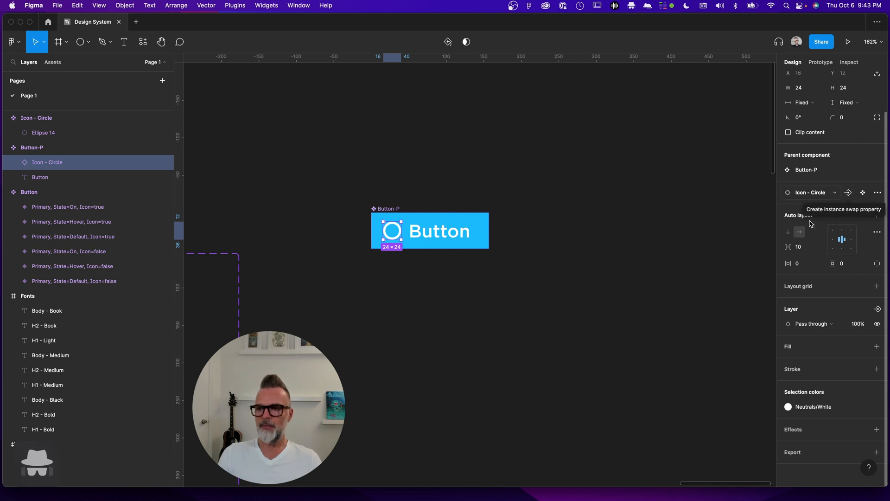
scroll(686, 234, "left", 5)
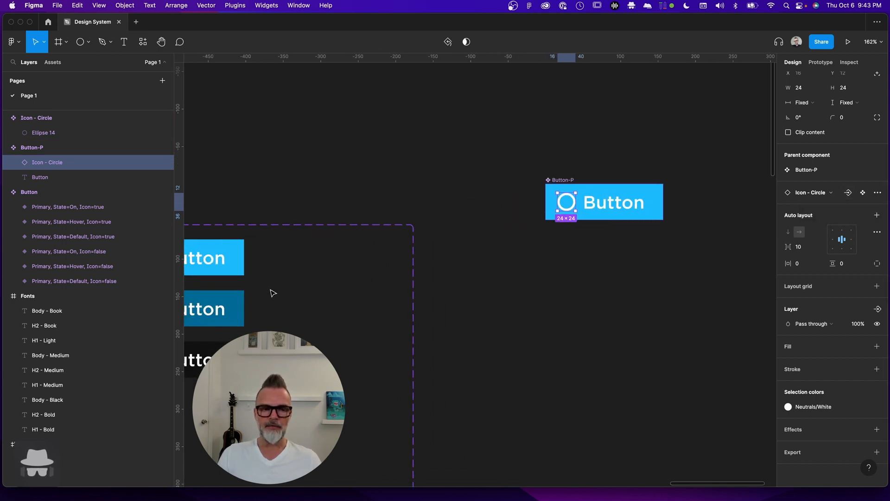
scroll(259, 272, "right", 5)
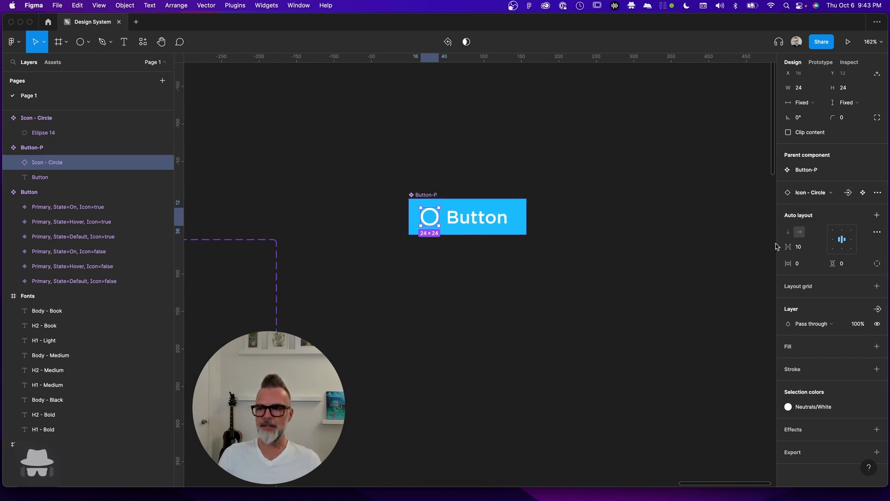
- Create a layer visibility property named Show Icon with the value True for the circle icon inside Button-P
left_click(426, 198)
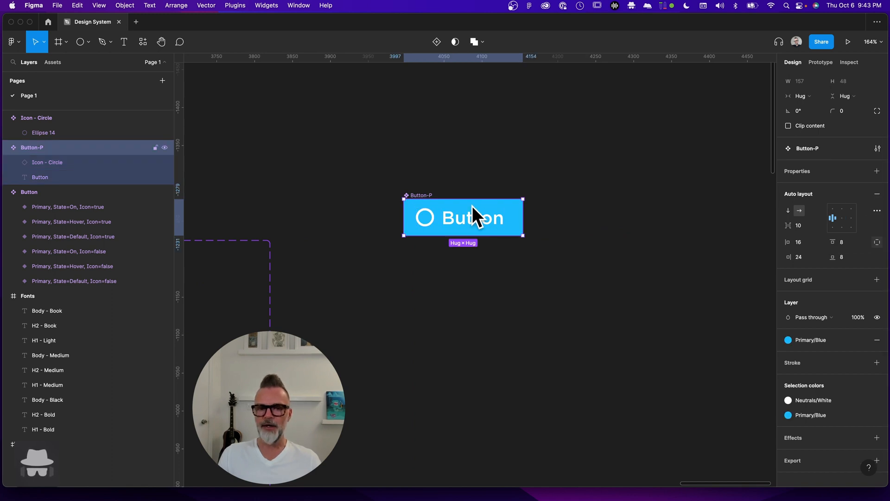
left_click(428, 223)
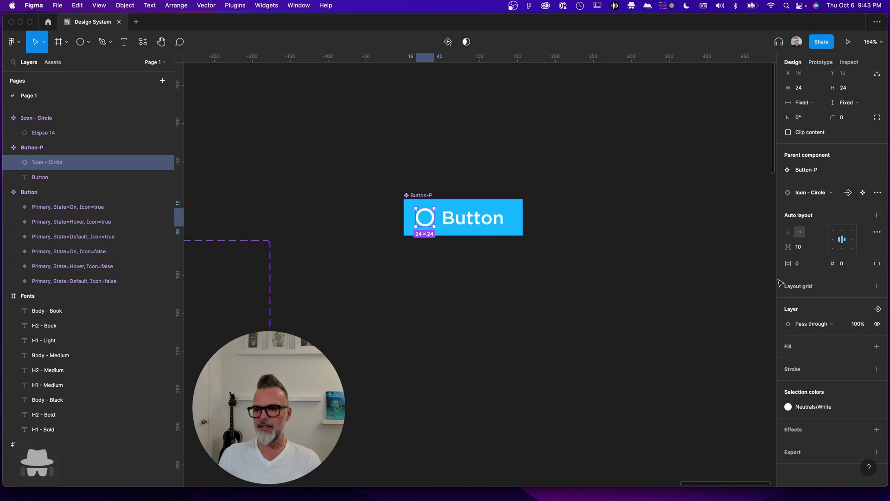
left_click(878, 309)
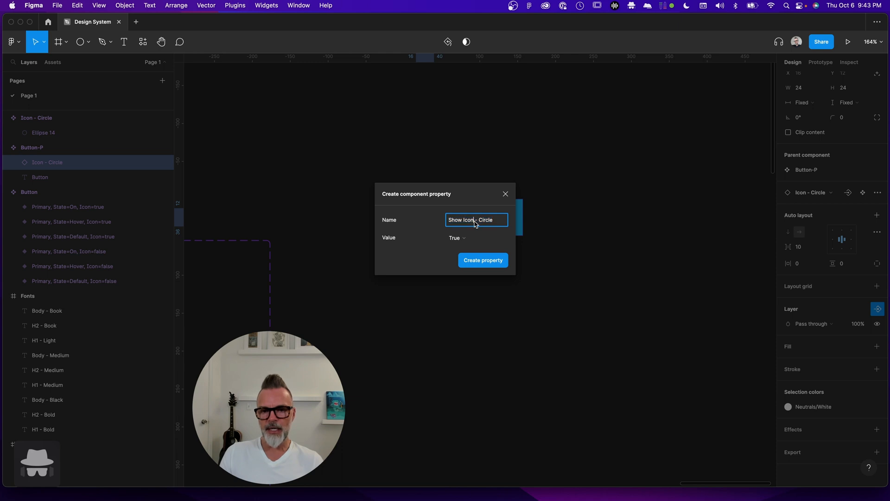
left_click(466, 240)
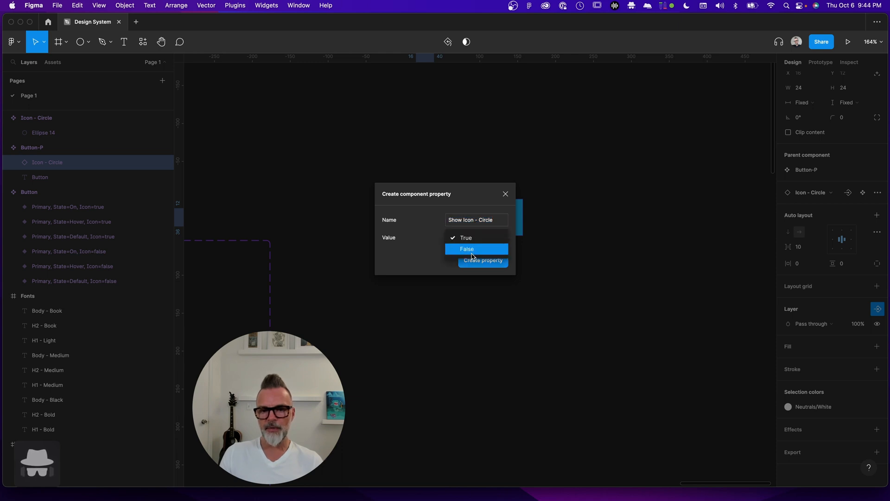
left_click(490, 222)
left_click(477, 222)
left_click_drag(474, 222, 505, 224)
key("BackSpace")
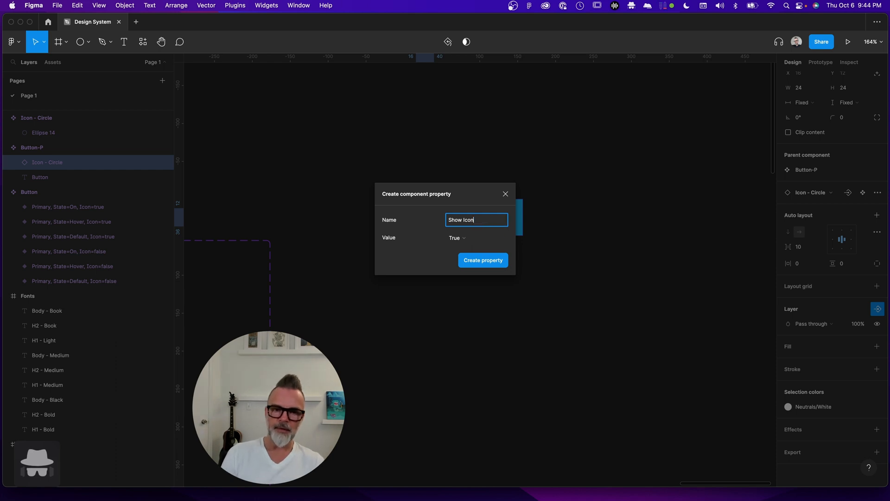
left_click(462, 240)
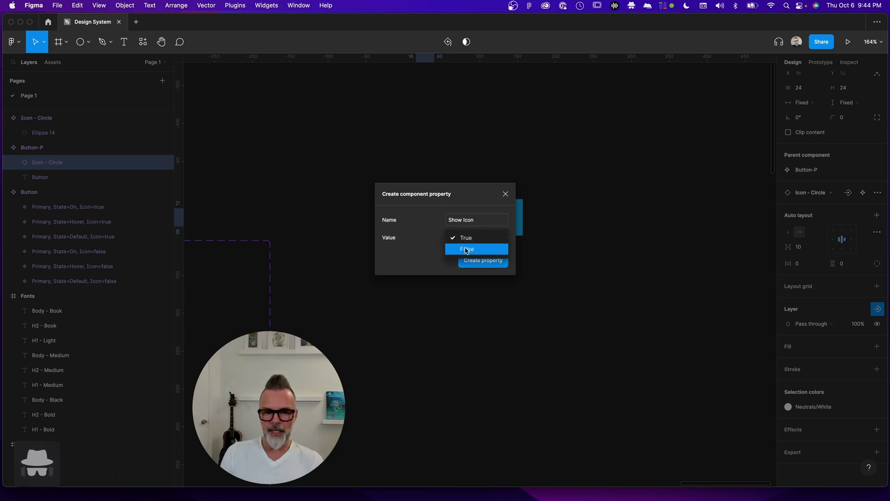
left_click(470, 239)
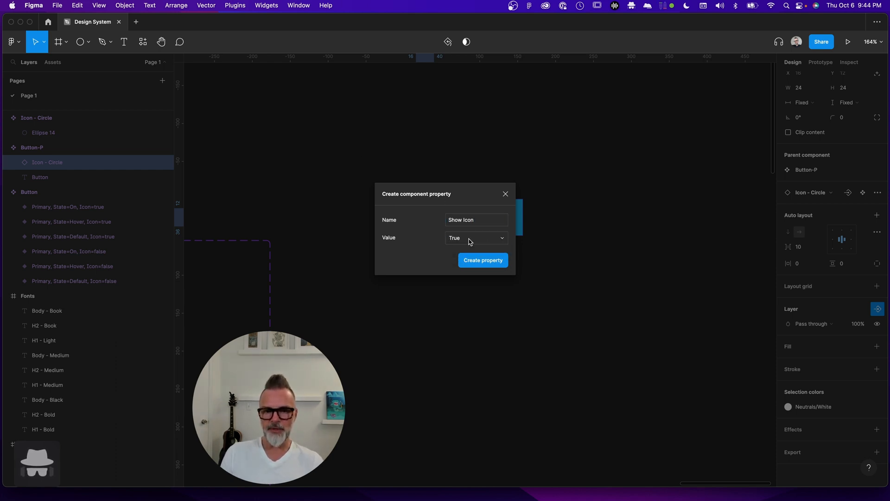
left_click(492, 263)
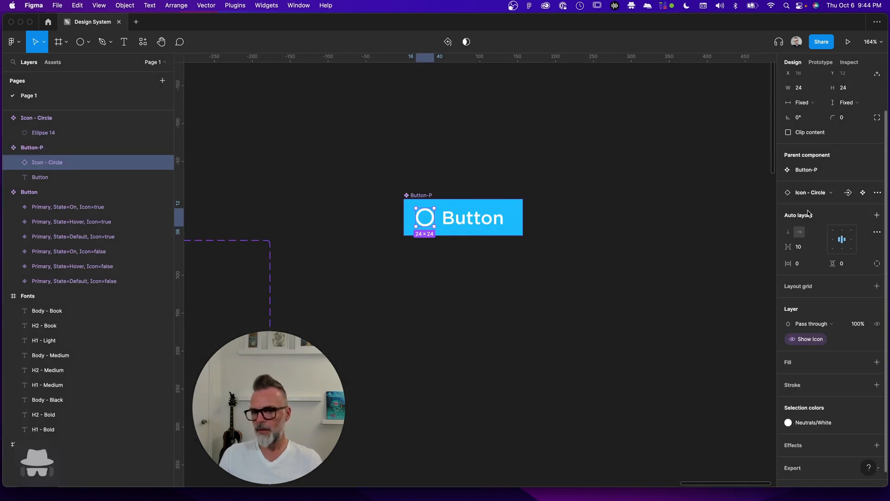
left_click(425, 195)
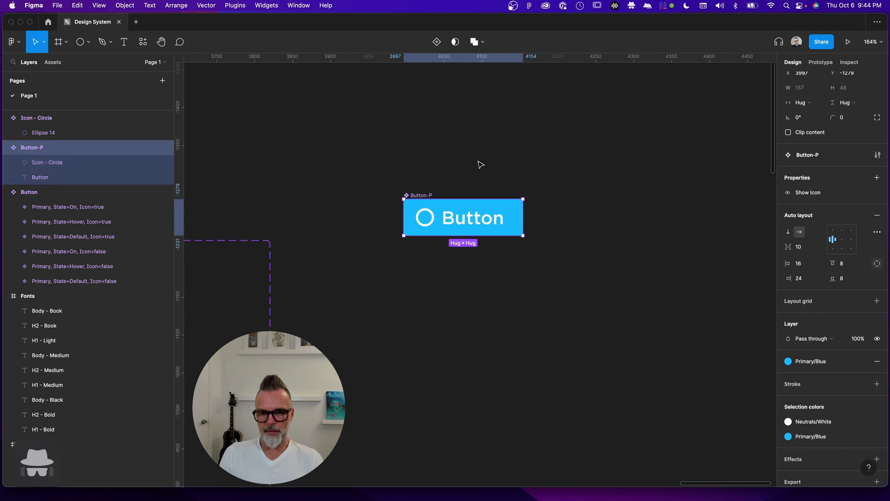
left_click(481, 165)
- Place an instance of the Button-P component about 440 px to the right of the original
scroll(477, 182, "down", 5)
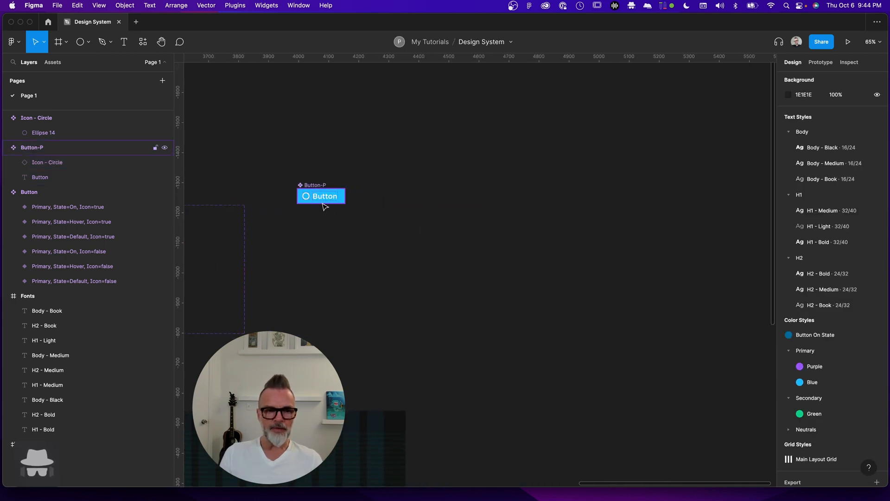
left_click_drag(321, 196, 501, 196)
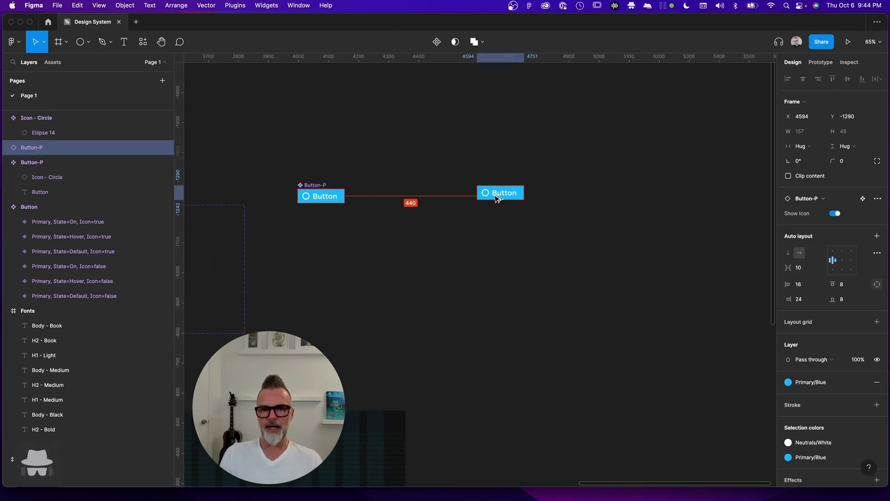
left_click(518, 222)
scroll(514, 204, "up", 3)
- Turn off Show Icon on the new Button-P instance and check the spacing around its label
left_click(507, 184)
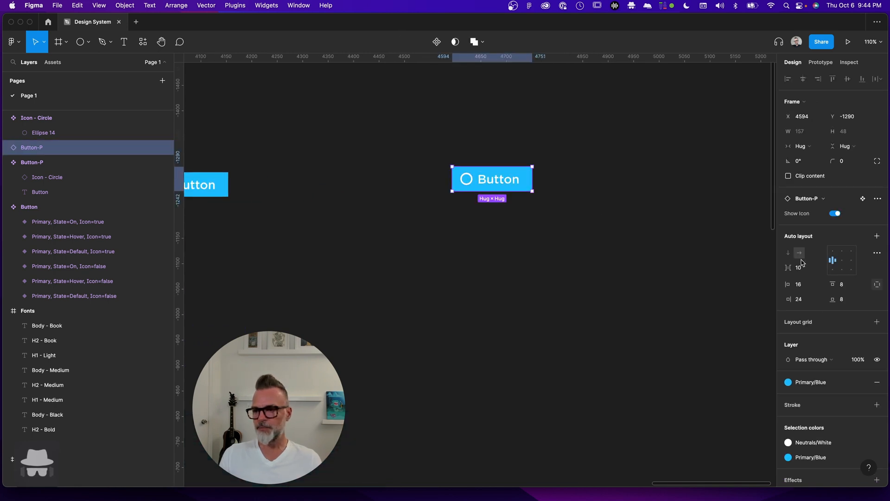
left_click(834, 214)
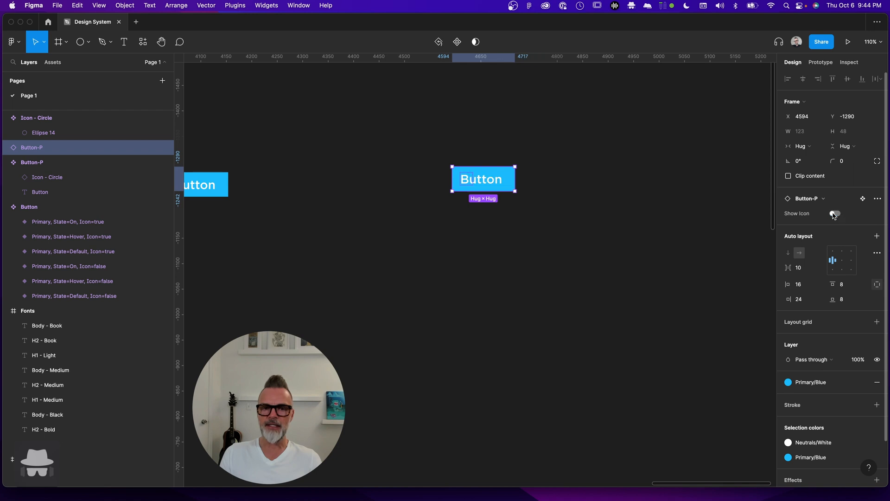
left_click(468, 268)
scroll(474, 276, "up", 3)
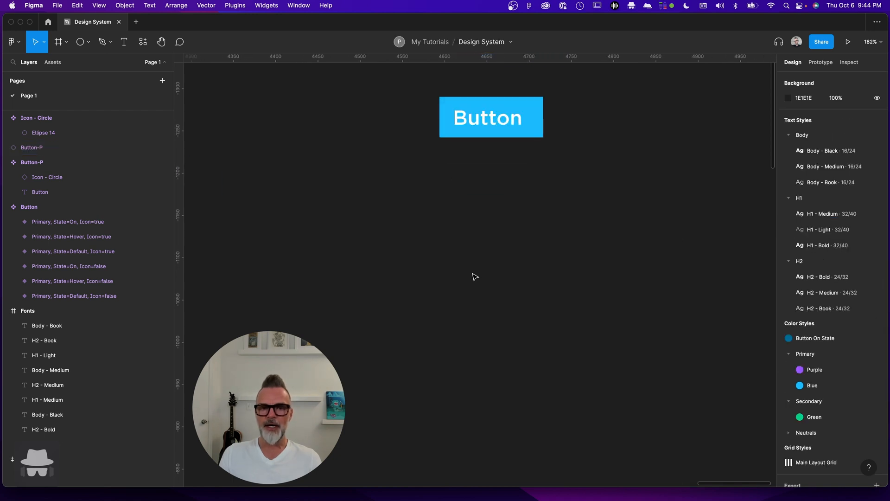
scroll(480, 277, "right", 3)
scroll(480, 277, "up", 2)
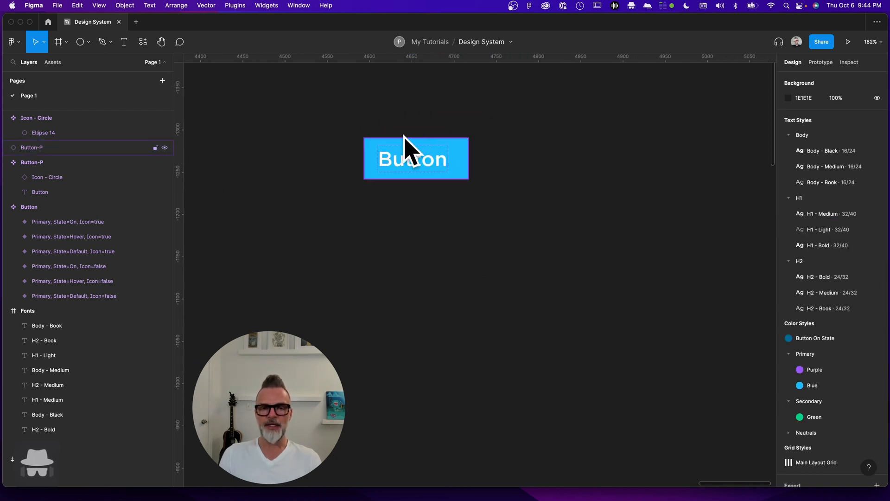
scroll(404, 207, "down", 2)
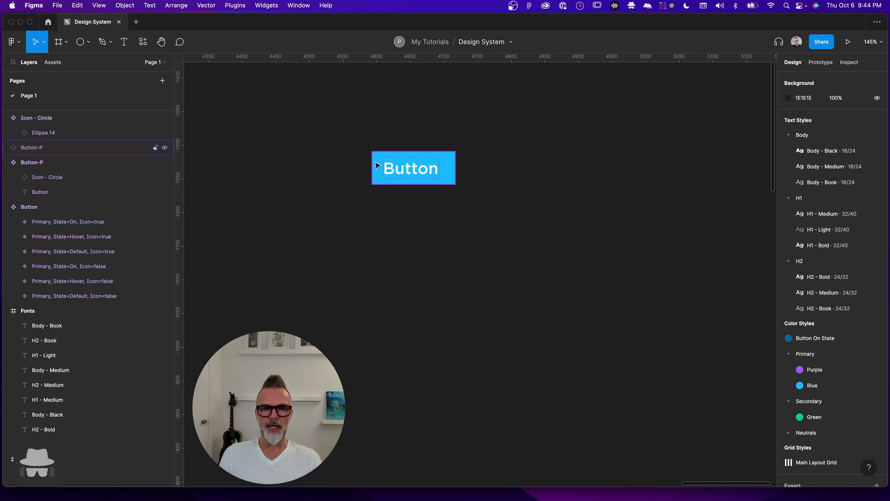
scroll(381, 176, "down", 4)
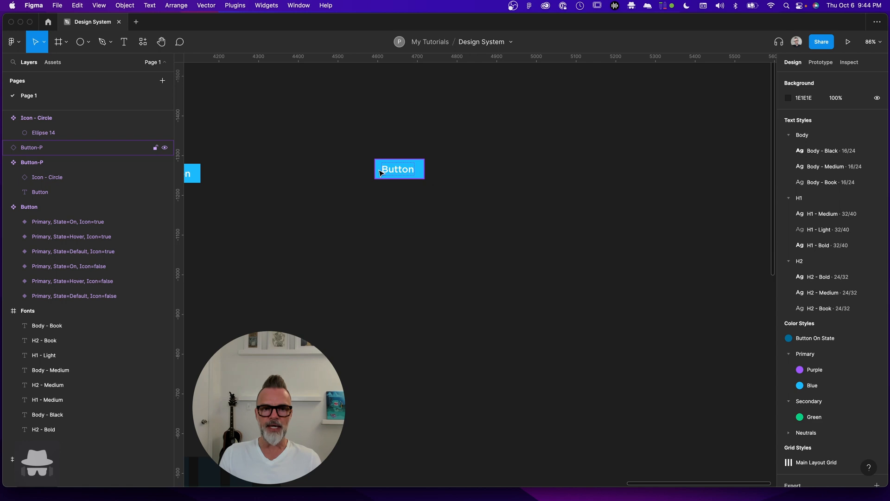
- Set the right padding of the Button-P instance without the icon to 16 to match its left padding
left_click(403, 174)
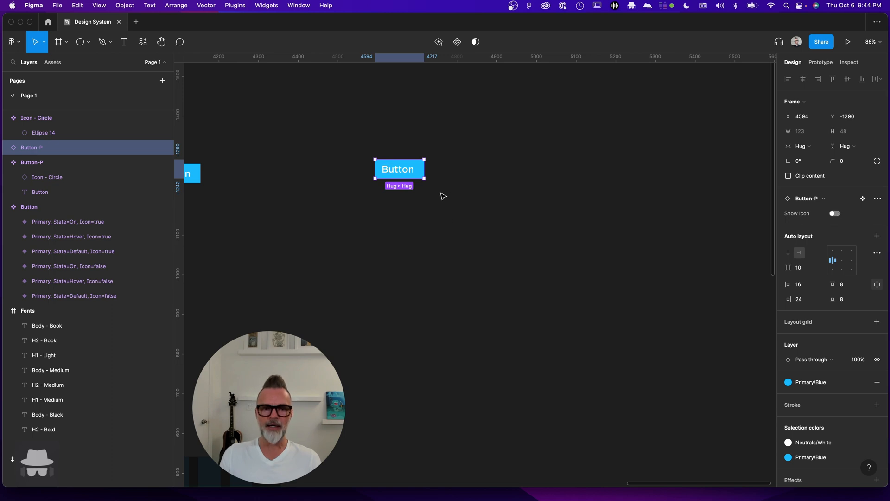
scroll(417, 180, "down", 1)
scroll(417, 180, "down", 1)
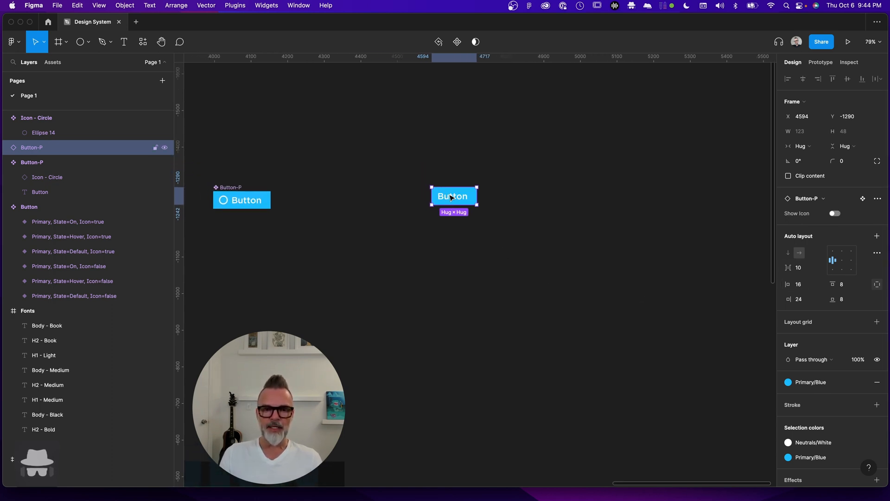
double_click(452, 199)
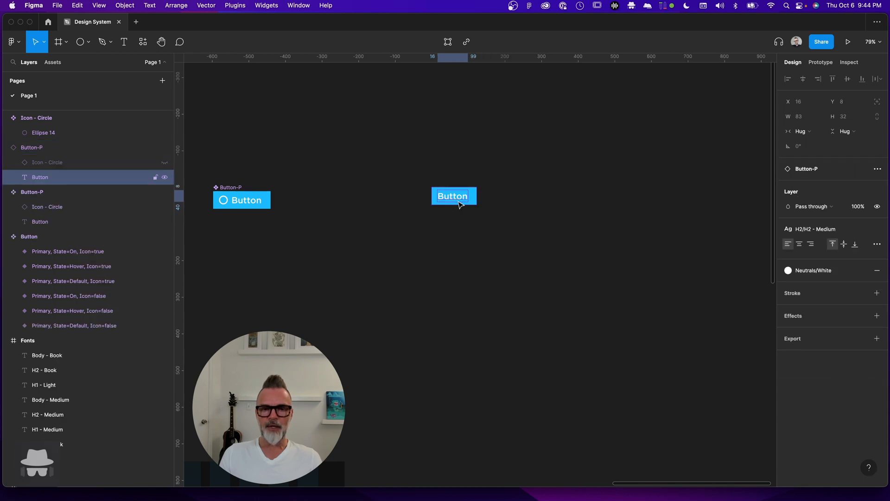
left_click(470, 185)
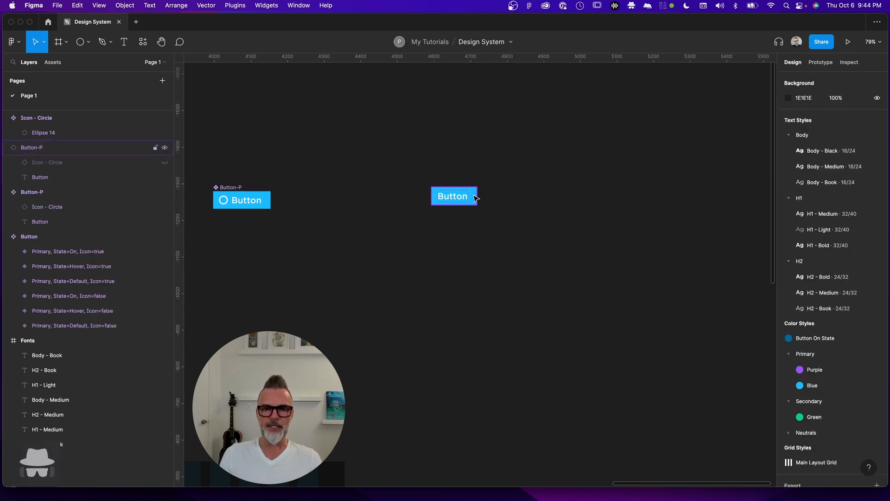
left_click(475, 197)
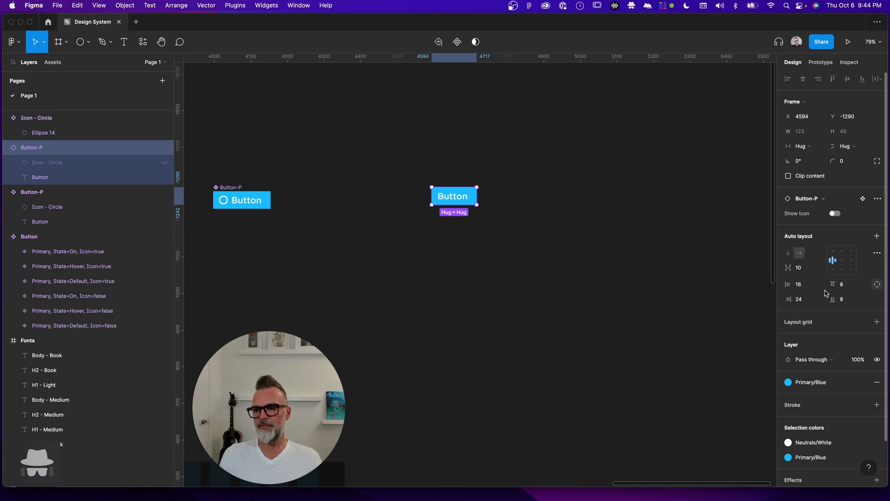
left_click(807, 286)
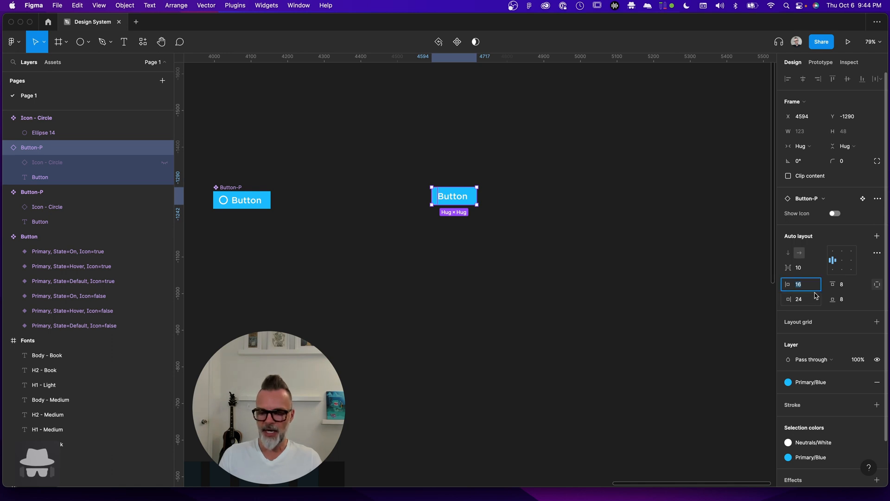
left_click(810, 302)
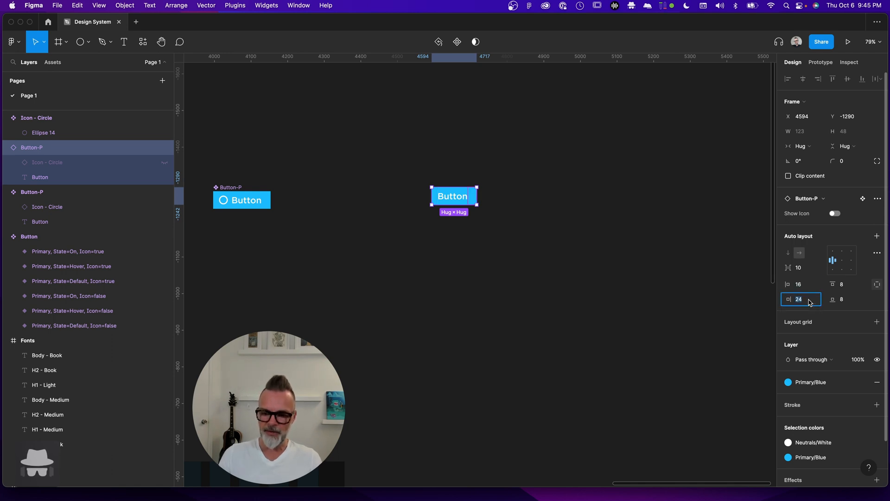
key("Return")
left_click(506, 237)
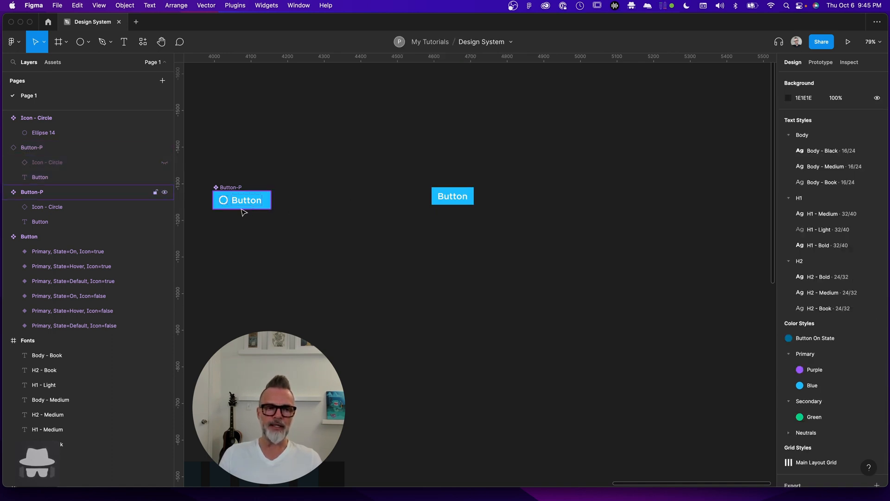
- Compare the Button-P component and its instance with the icon and no-icon variants in the Button component set
scroll(500, 164, "down", 5)
left_click_drag(557, 138, 360, 258)
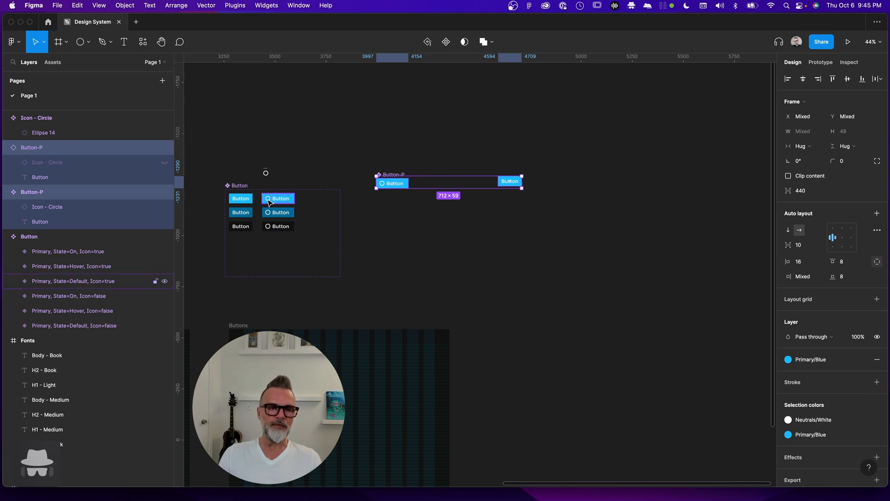
left_click(394, 168)
left_click_drag(353, 152, 616, 223)
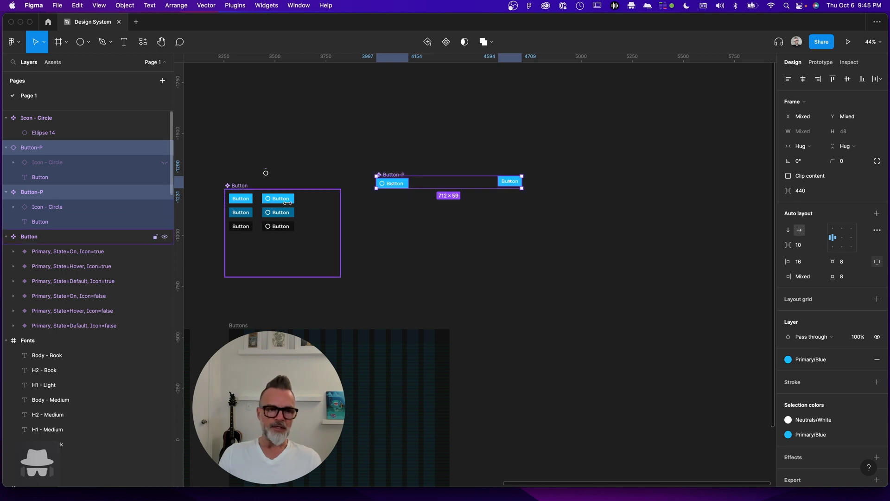
scroll(262, 143, "up", 5)
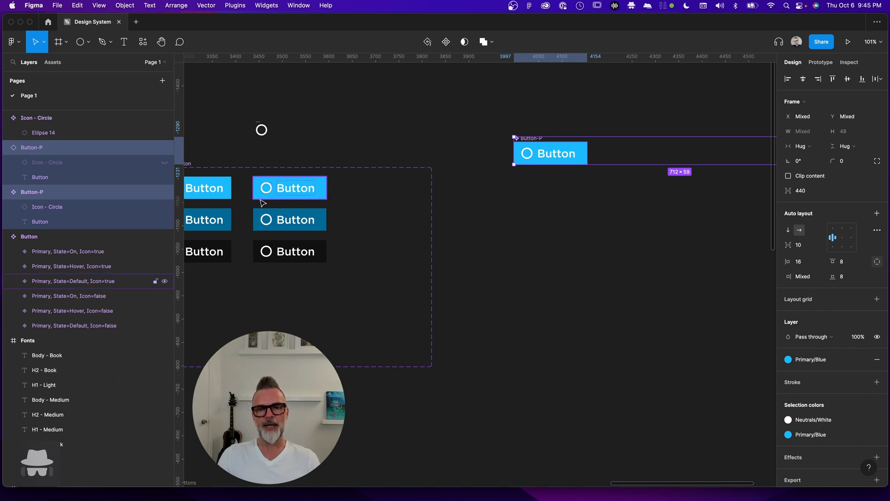
left_click(524, 123)
scroll(524, 123, "down", 3)
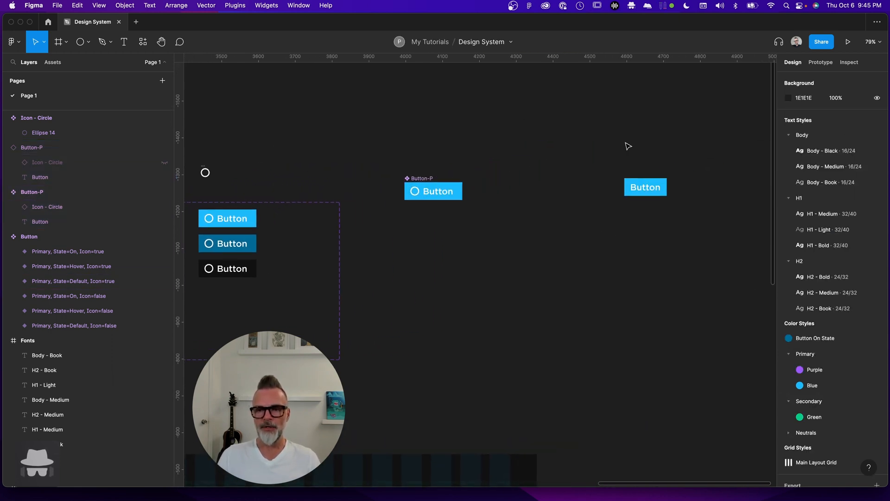
- Move the Button-P instance level with its component, 144 px away, and delete both
left_click_drag(653, 188, 544, 192)
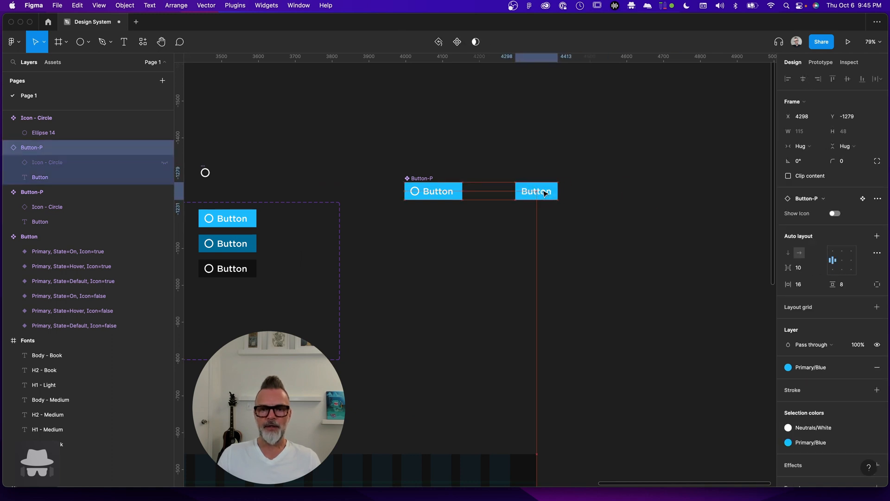
left_click(569, 198)
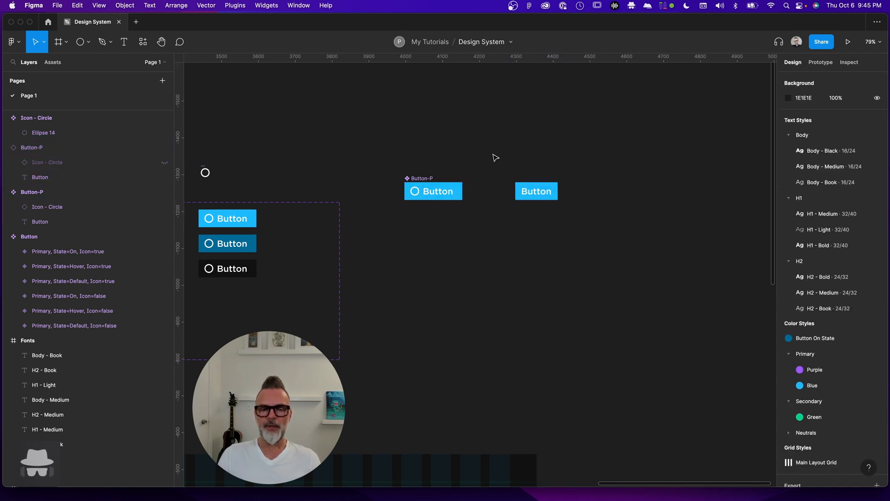
left_click_drag(402, 147, 631, 258)
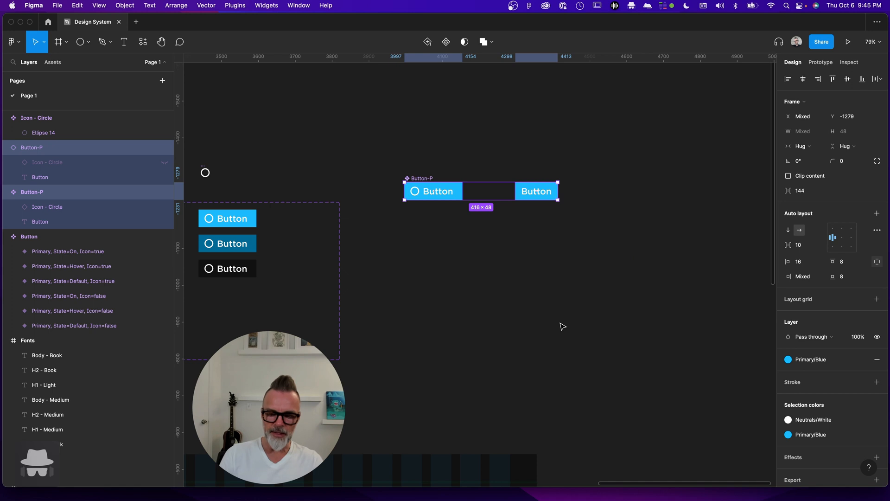
key("Delete")
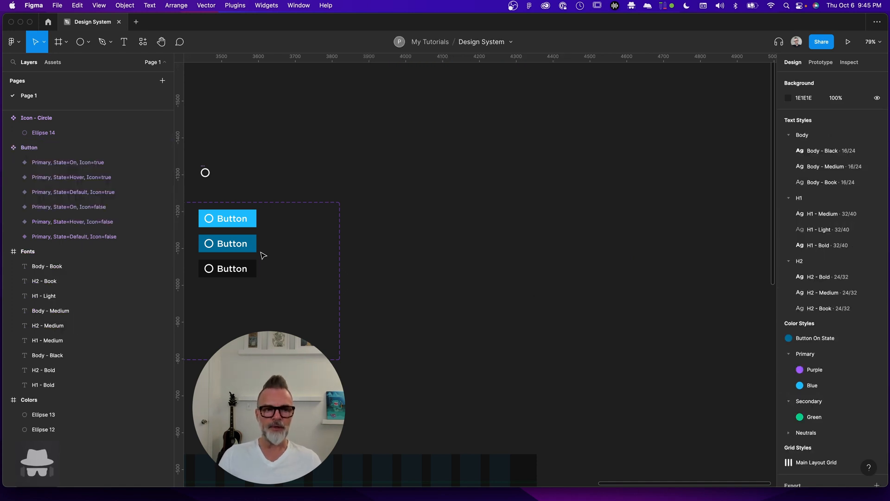
- Create a text property named Button Label with the value Button for the label in the default Button variant without an icon
scroll(260, 254, "left", 4)
scroll(315, 191, "left", 4)
scroll(412, 219, "up", 5)
left_click(405, 213)
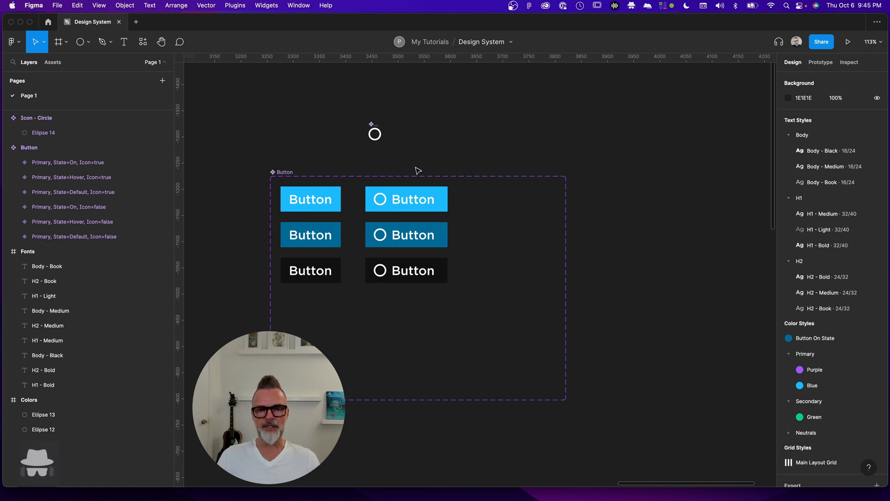
left_click(312, 209)
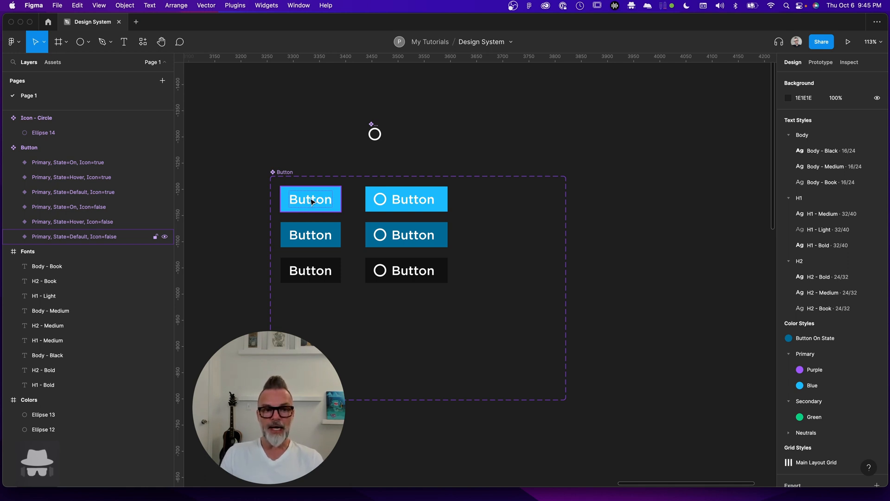
double_click(312, 200)
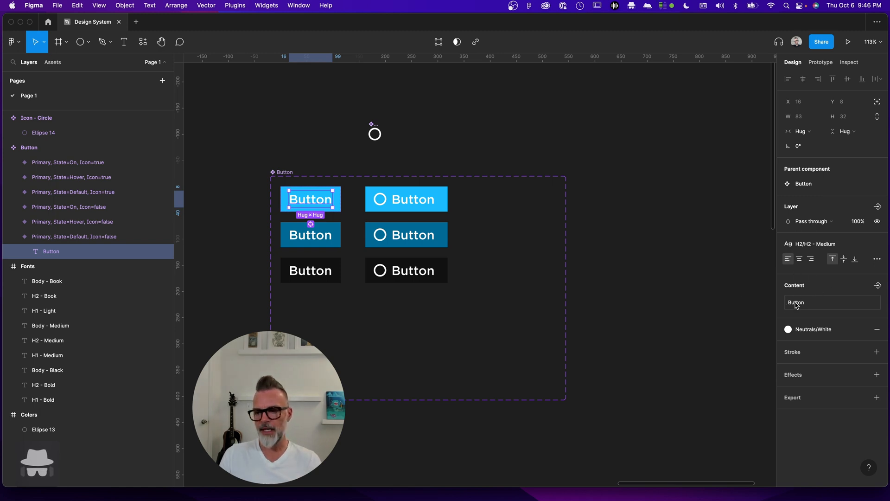
left_click(878, 286)
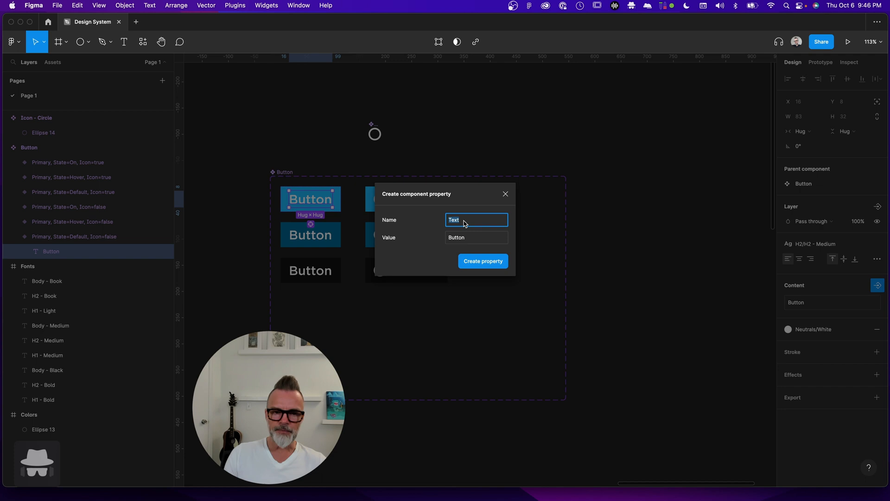
type("Button Label")
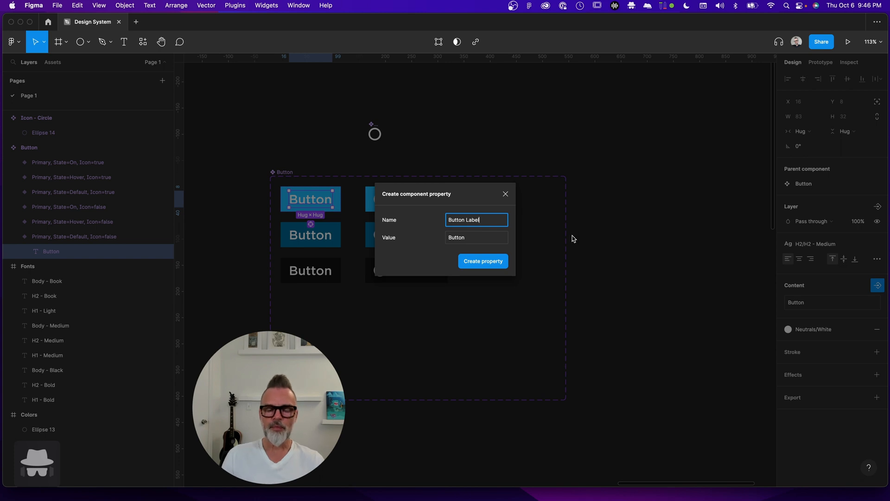
left_click(477, 238)
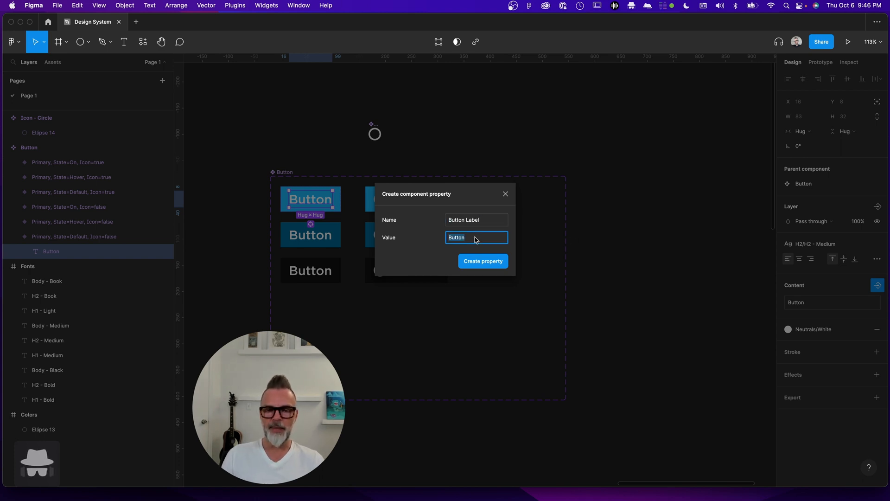
left_click(478, 263)
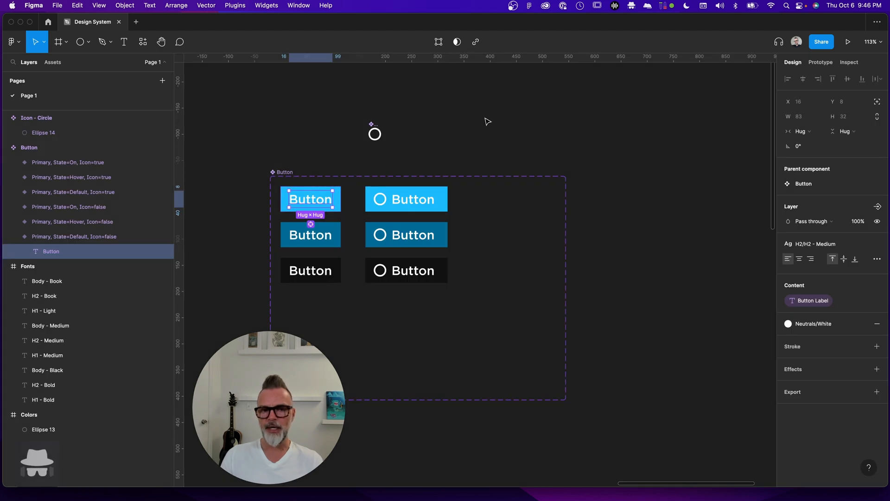
left_click(465, 157)
- Apply the existing Button Label property to the text layers of the other five Button variants
left_click(332, 241)
double_click(331, 240)
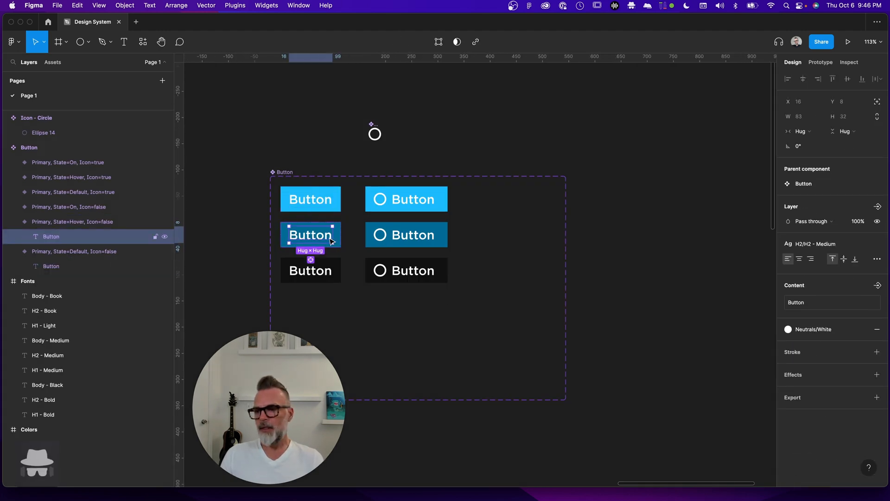
left_click(325, 274)
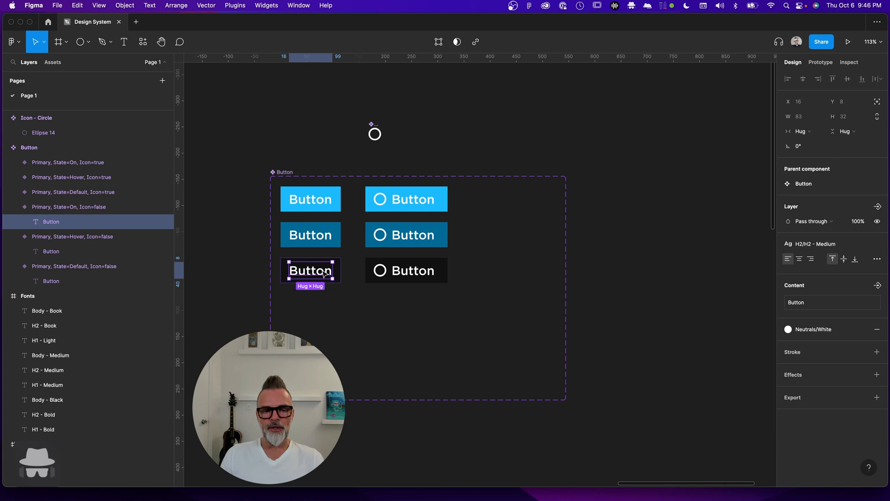
left_click(306, 240, "shift")
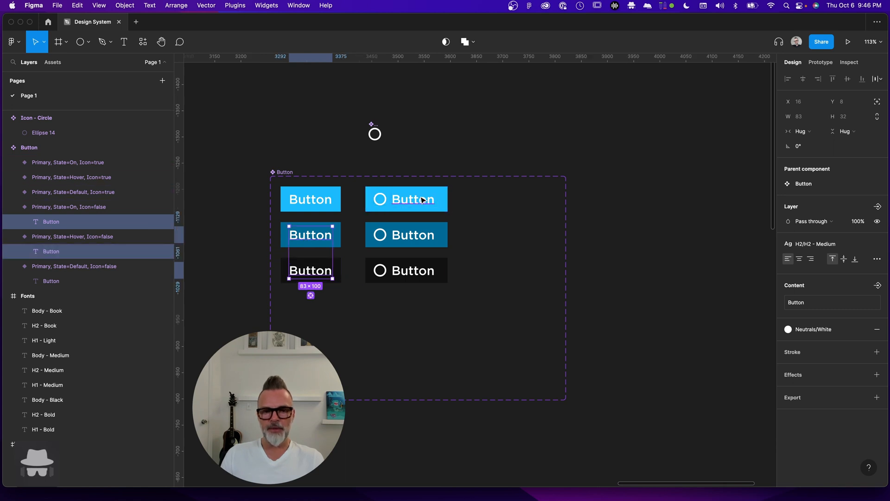
left_click(424, 199, "shift")
left_click(423, 240, "shift")
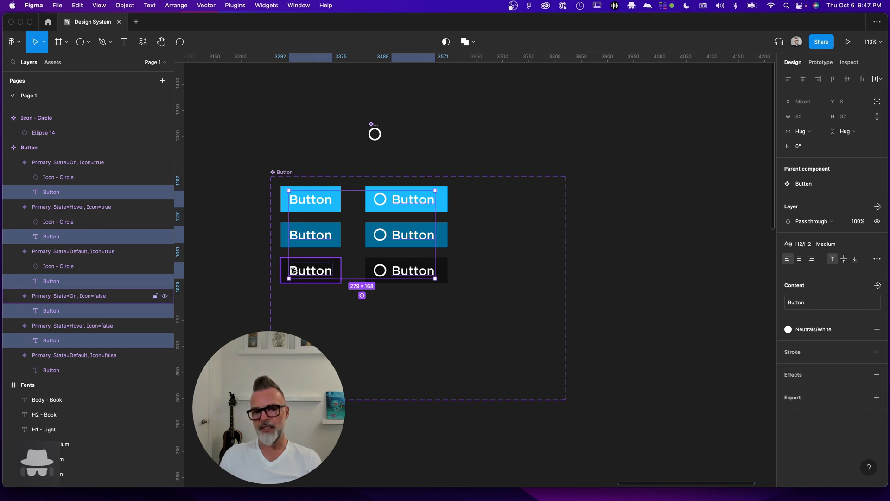
left_click(876, 286)
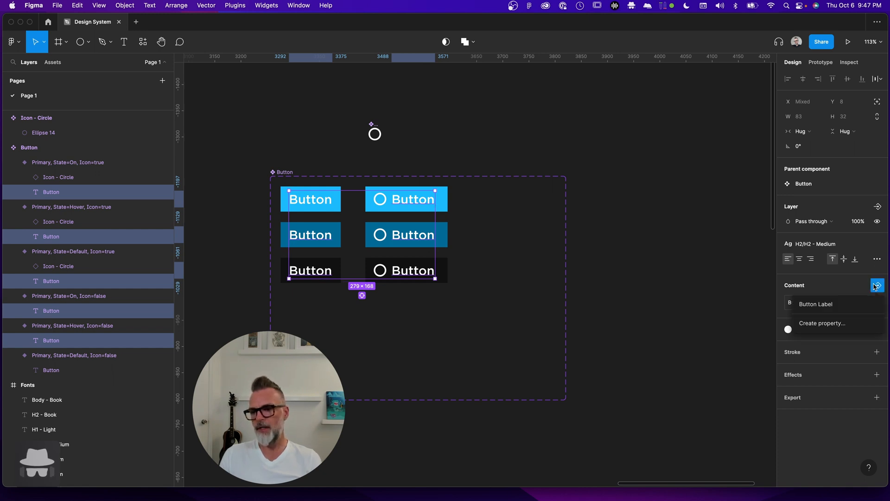
left_click(814, 305)
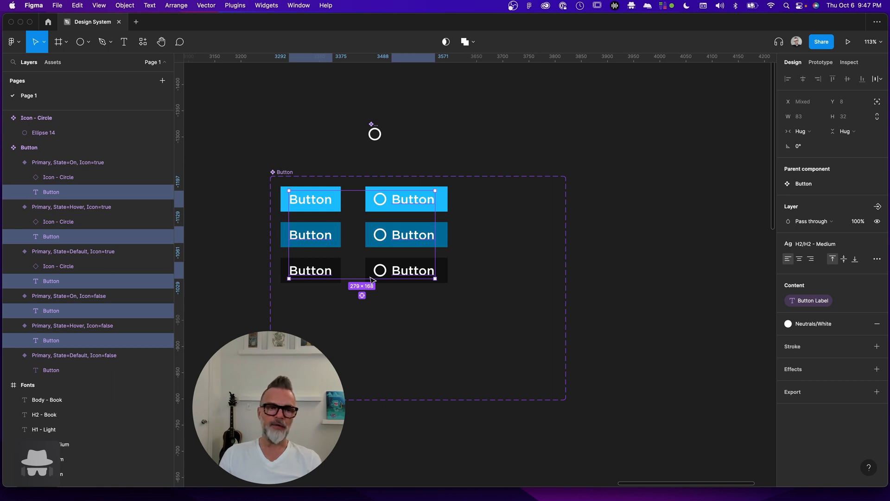
left_click(476, 157)
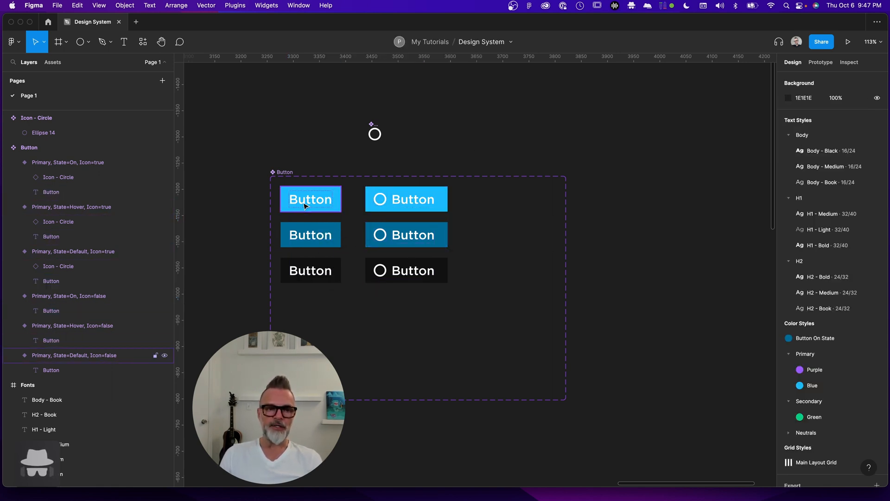
- Place an instance of the default no-icon Button above the component set and set its Button Label to "Change Button Label"
left_click_drag(311, 204, 562, 137)
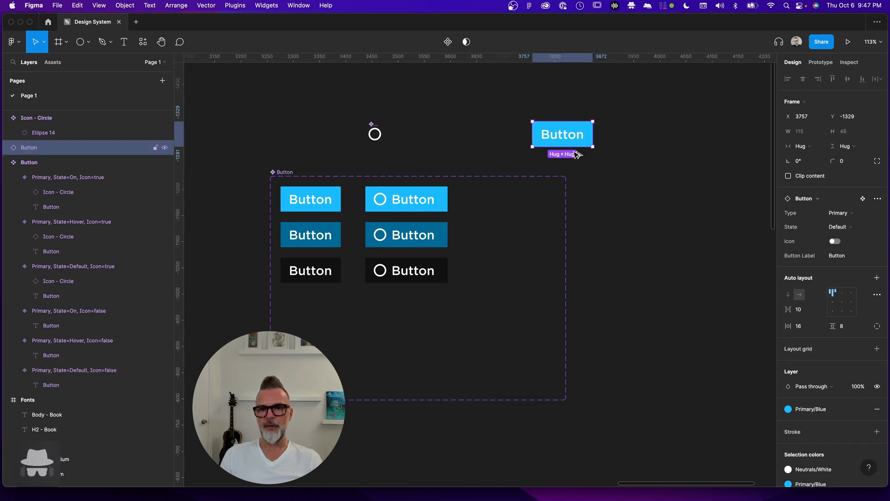
left_click(591, 163)
left_click(576, 134)
left_click(848, 256)
type("C")
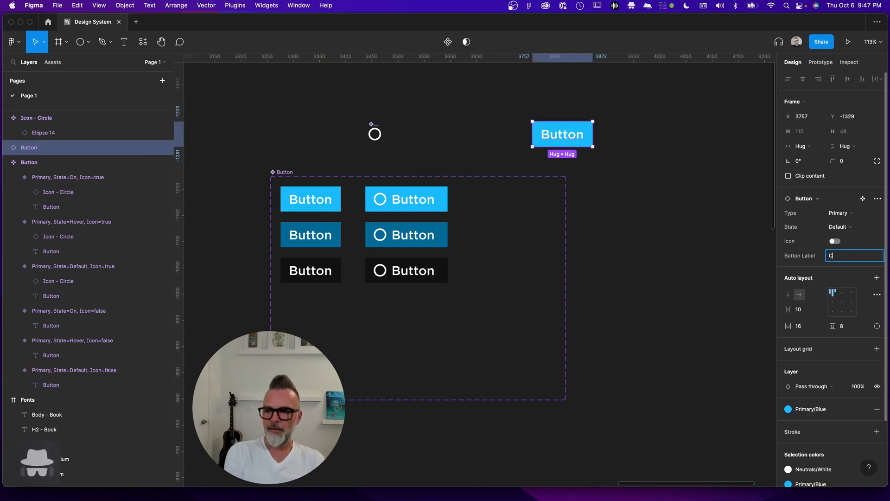
type("hange B")
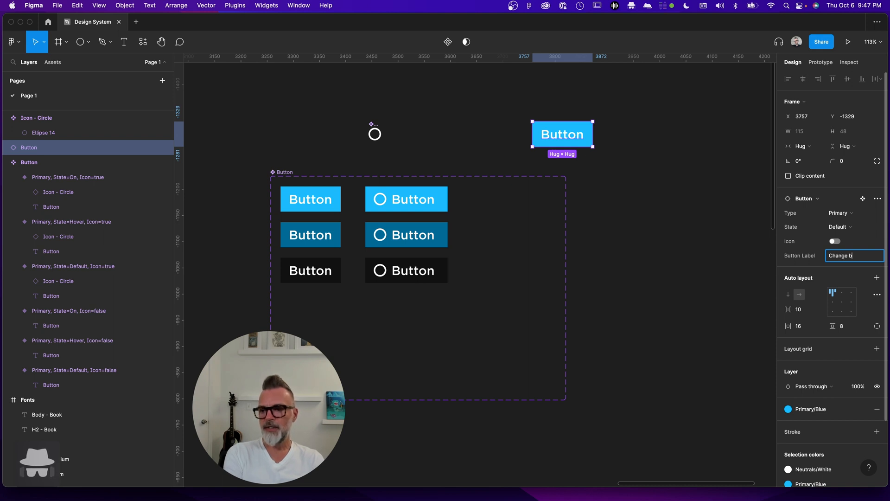
type("utton Label")
key("Return")
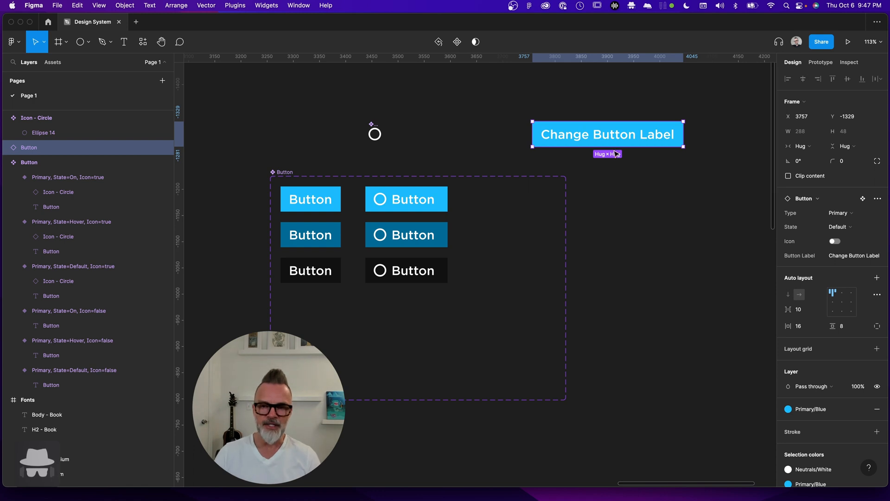
- Change the Button instance's label to "Button" by editing its text directly on the canvas
double_click(608, 136)
double_click(606, 134)
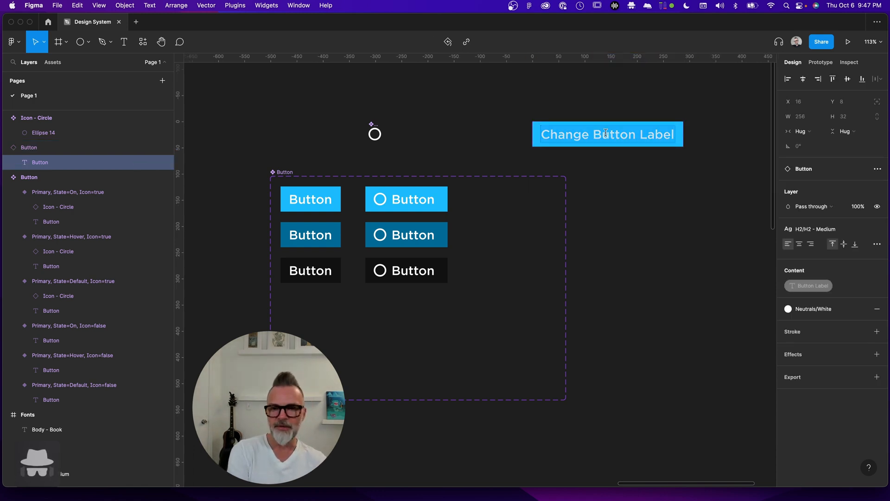
type("Buttons")
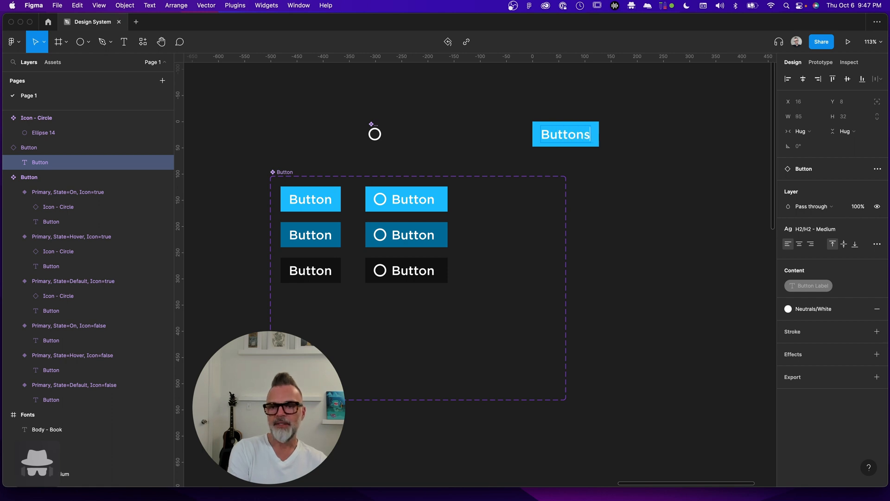
key("BackSpace")
key("Return")
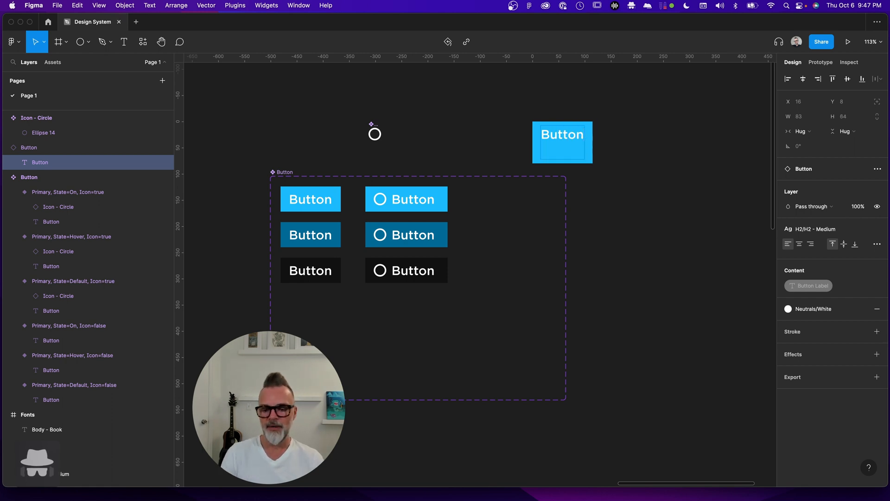
key("BackSpace")
key("Escape")
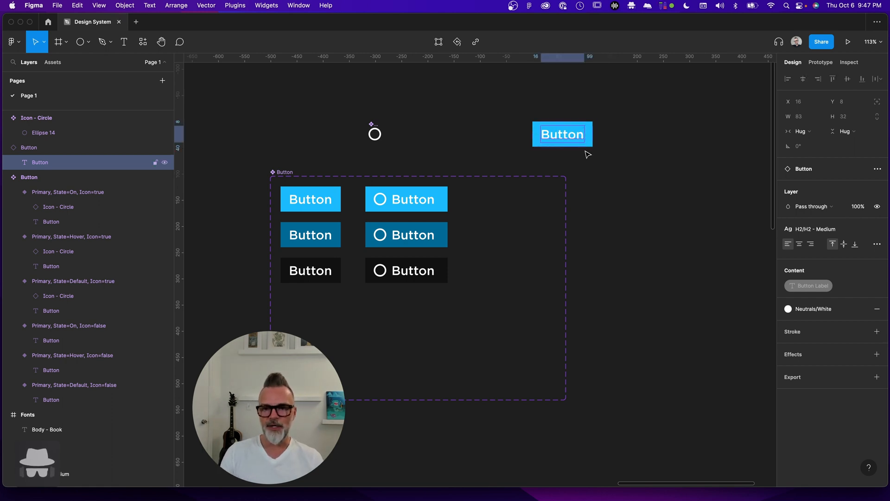
key("Escape")
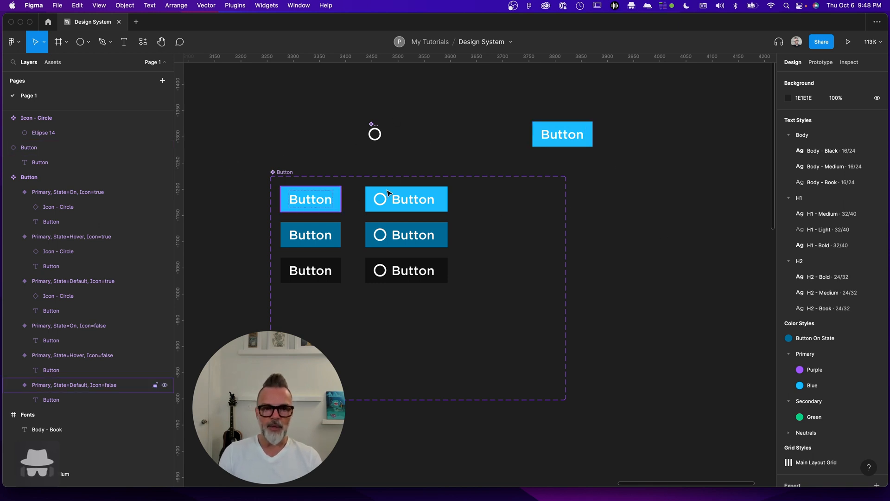
- Delete the Button instance used for the label test above the component set
left_click(553, 139)
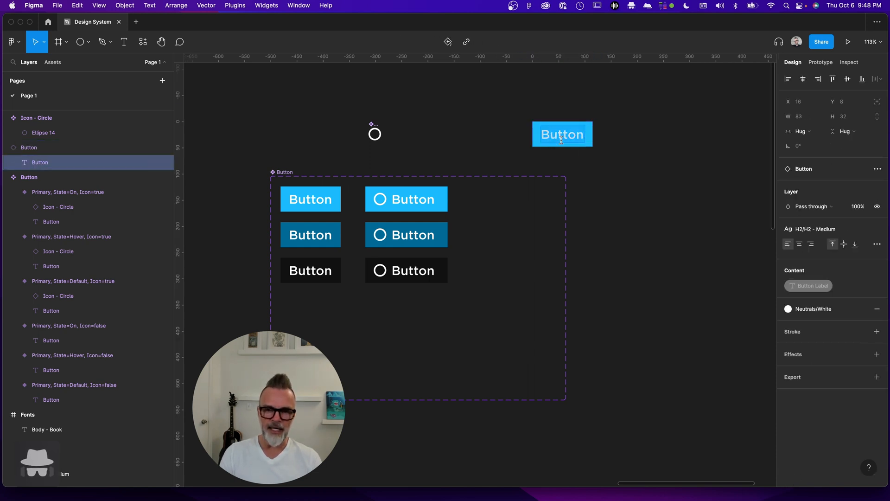
left_click(543, 153)
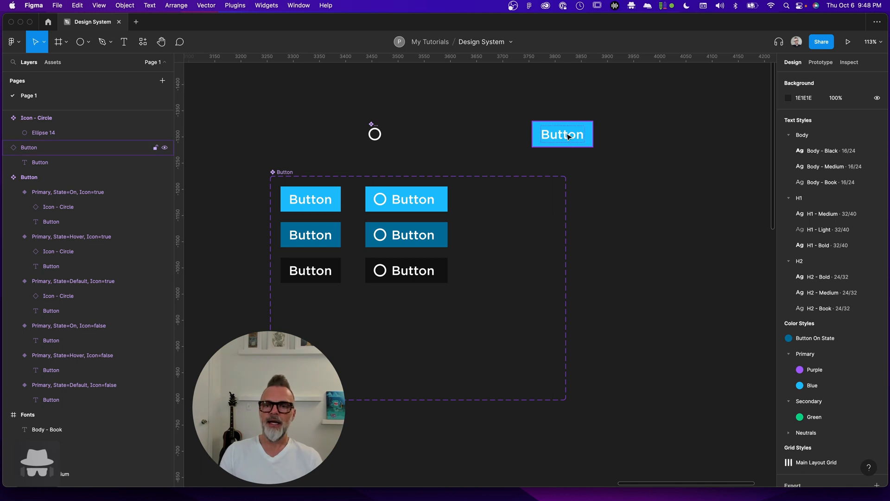
left_click(544, 142)
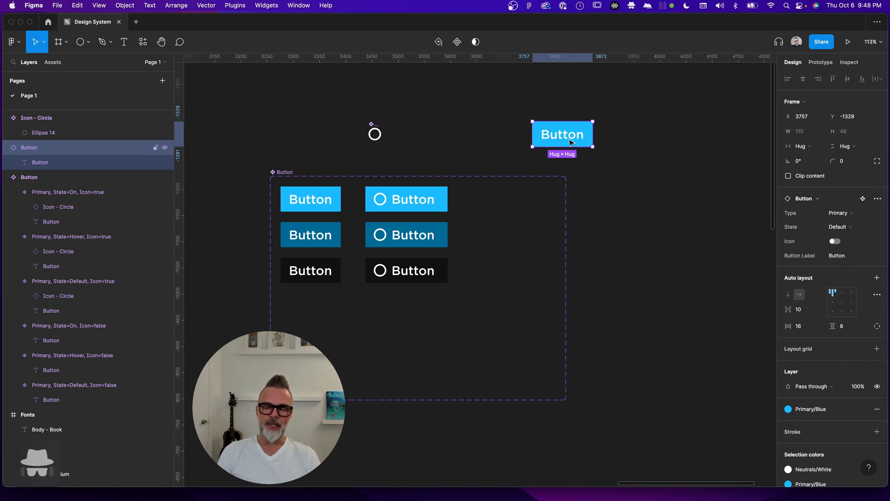
left_click(604, 164)
scroll(632, 166, "right", 4)
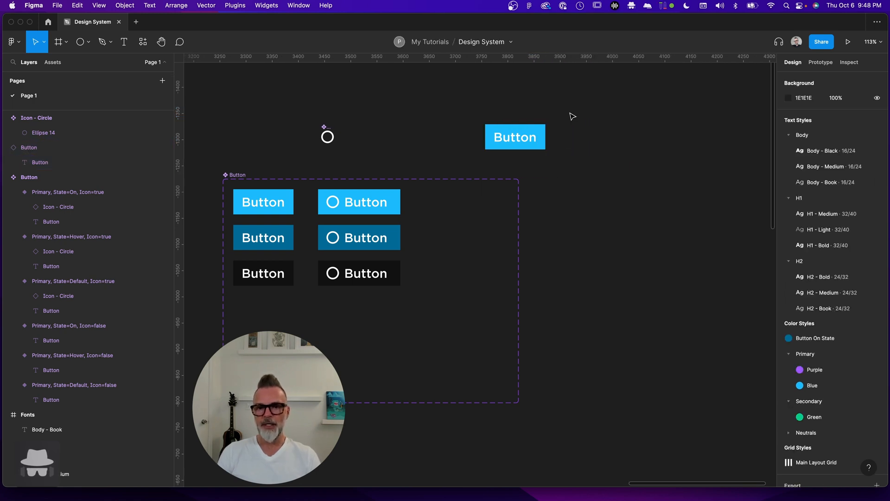
left_click_drag(580, 109, 473, 153)
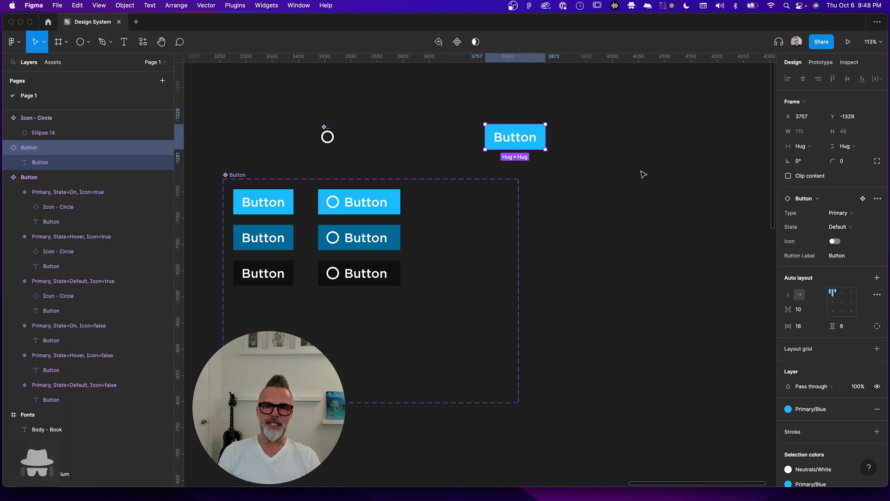
left_click(600, 144)
left_click_drag(602, 118, 443, 182)
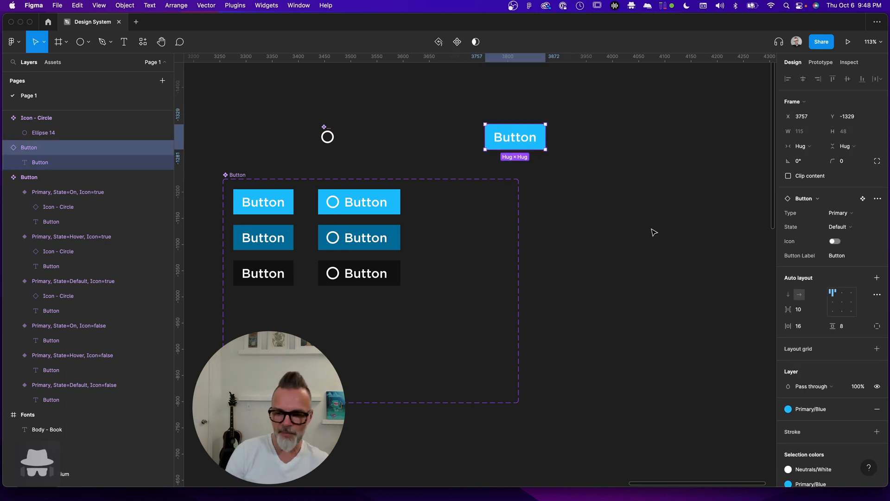
key("Delete")
- Place a new instance of the default no-icon Button above the component set and test its Icon property, leaving it on
left_click(279, 210)
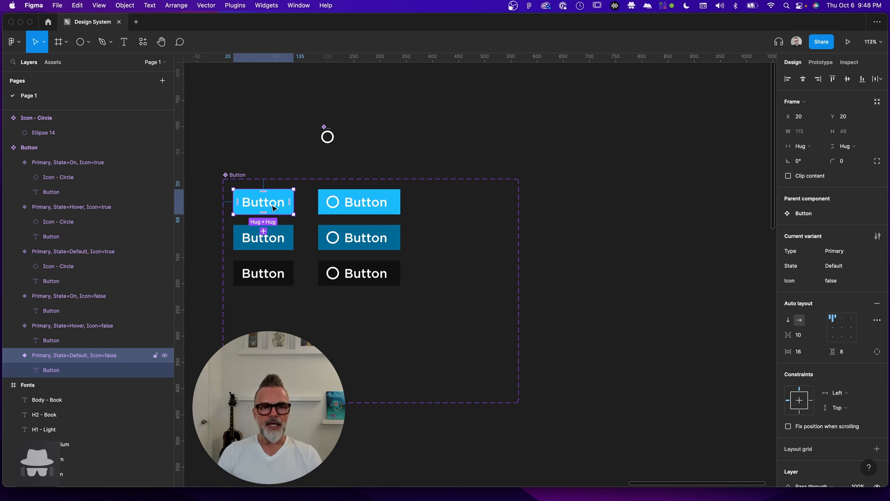
left_click_drag(274, 208, 550, 118)
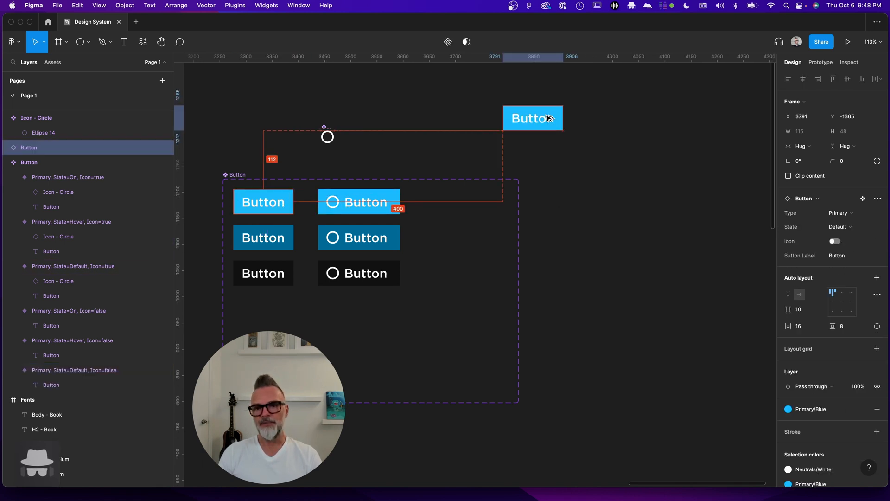
left_click(835, 242)
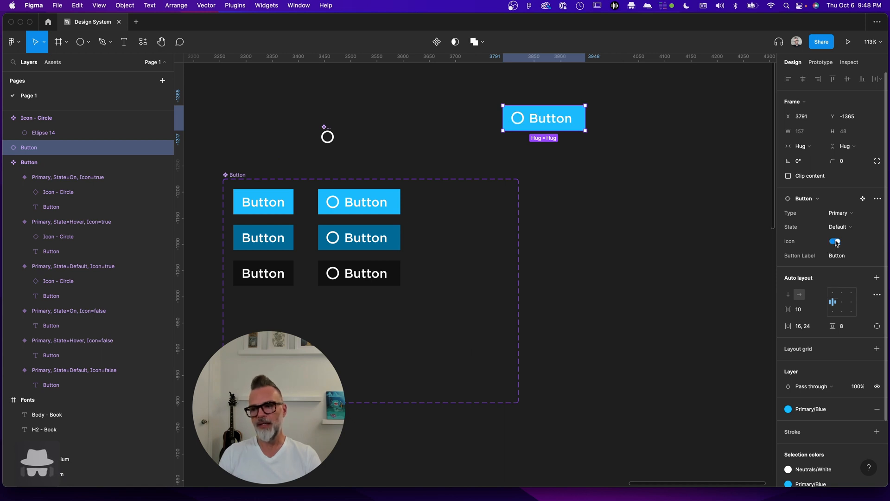
left_click(835, 241)
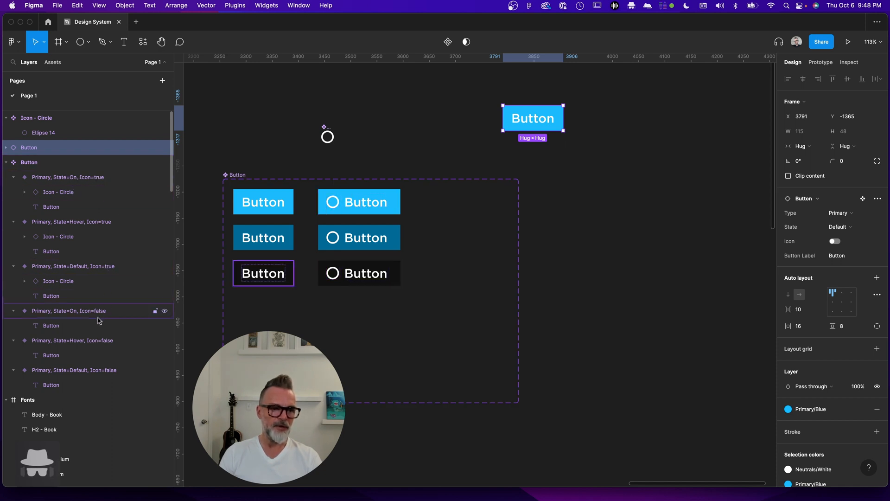
left_click(835, 242)
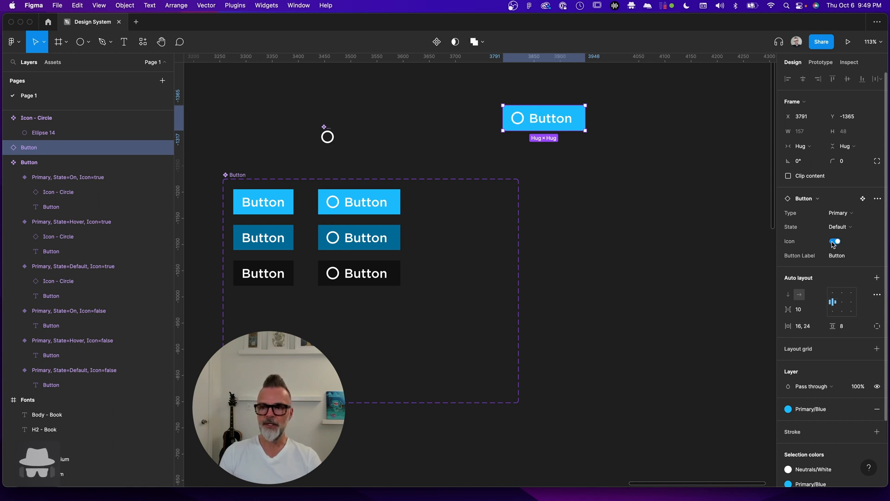
left_click(834, 242)
left_click(835, 242)
left_click(835, 242)
left_click(835, 242)
left_click(550, 152)
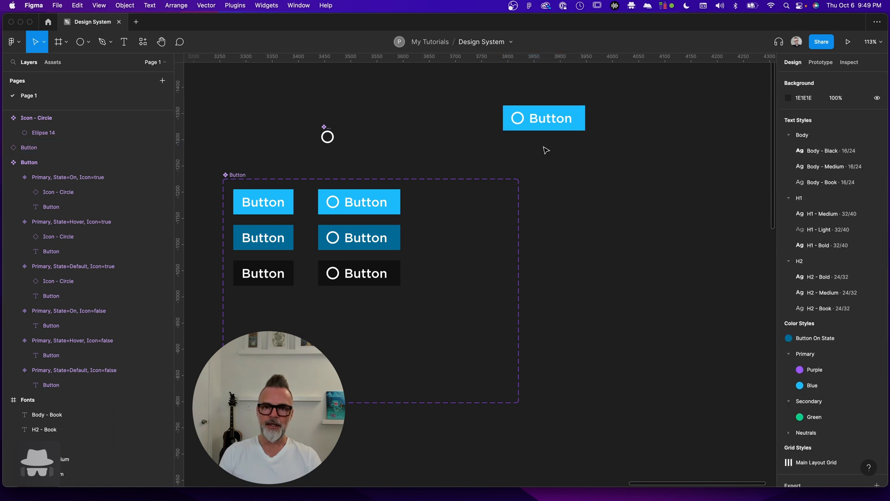
- Check which components the instance's circle icon can be swapped for, and delete the instance without swapping
double_click(519, 119)
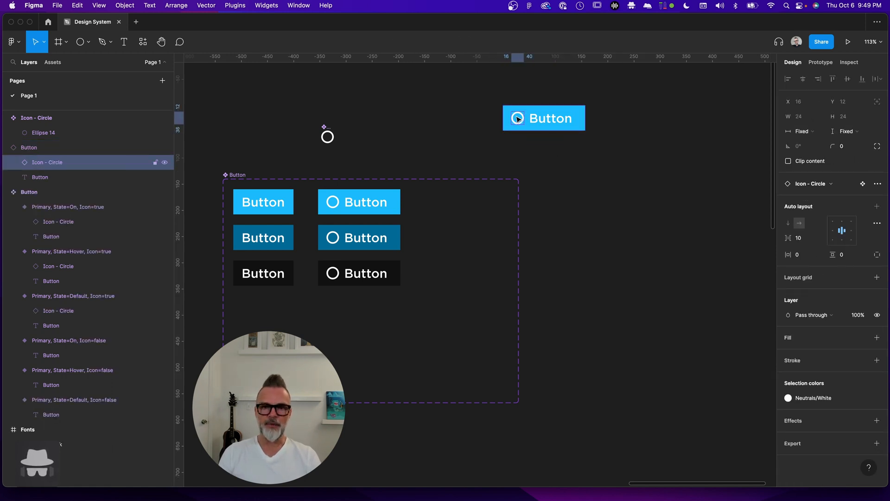
left_click(833, 184)
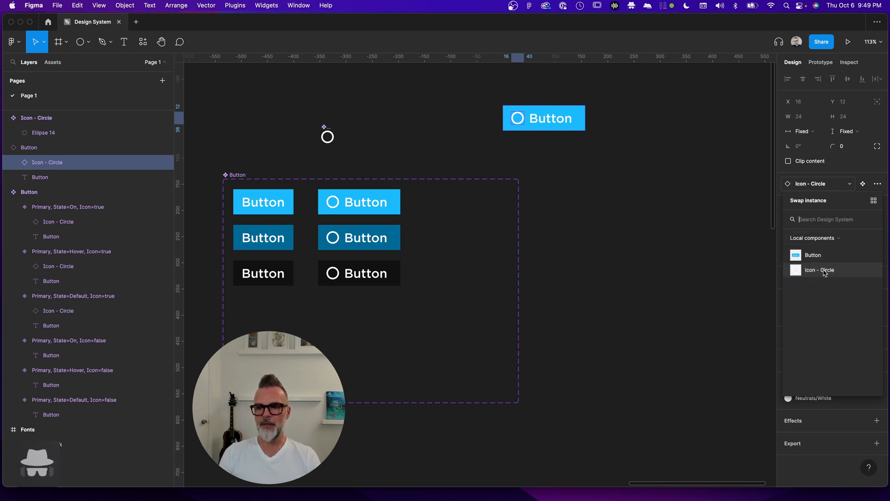
left_click(588, 165)
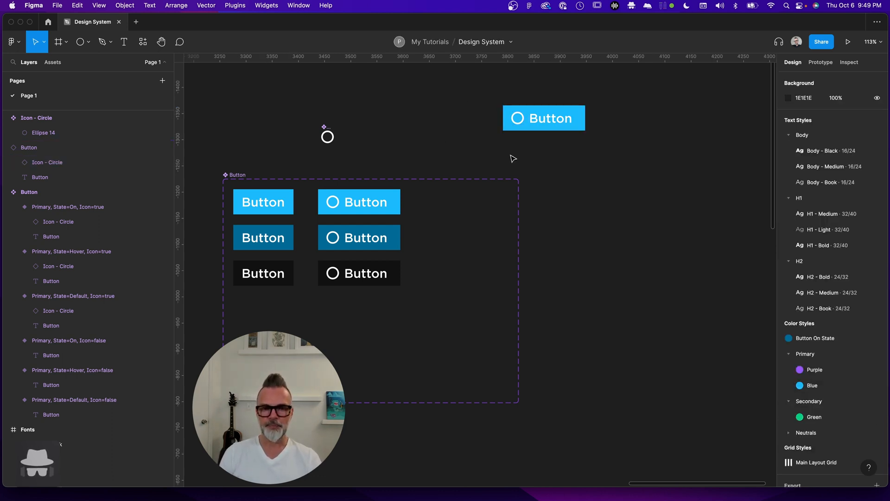
left_click_drag(612, 95, 497, 154)
key("Delete")
- Look over the Button component set, checking the default variant with the icon
scroll(583, 202, "down", 3)
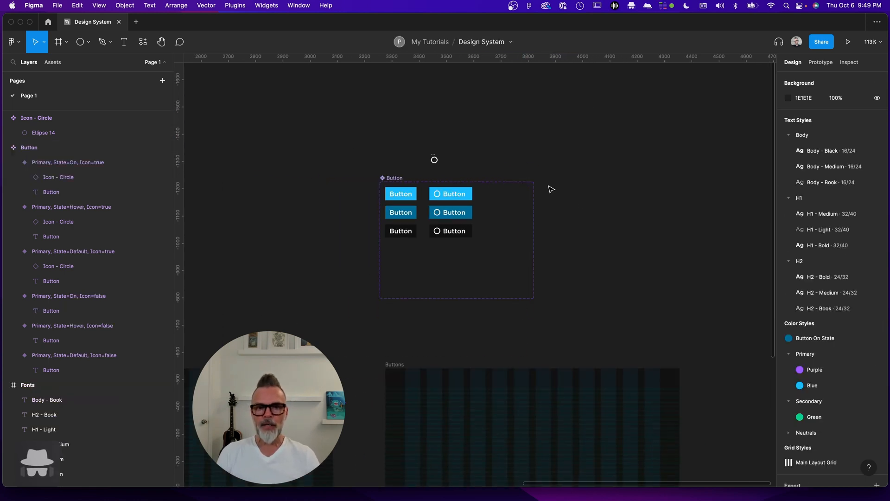
scroll(505, 264, "left", 2)
scroll(471, 205, "up", 5)
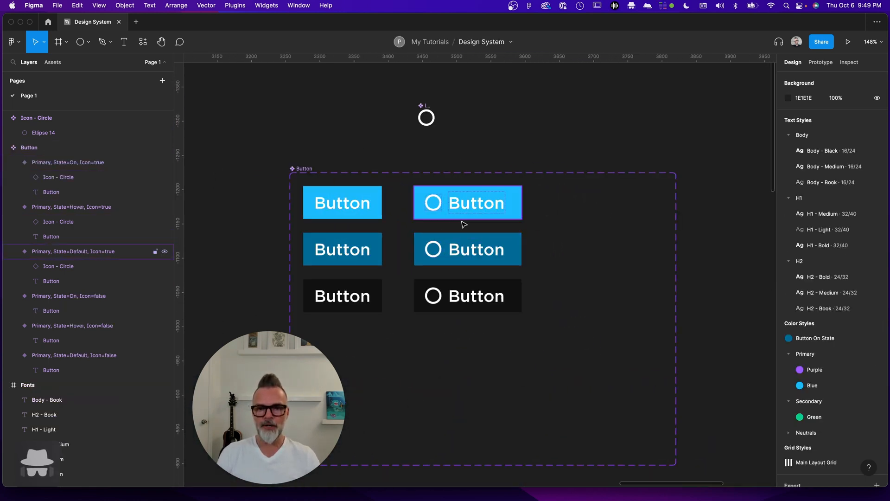
left_click(472, 207)
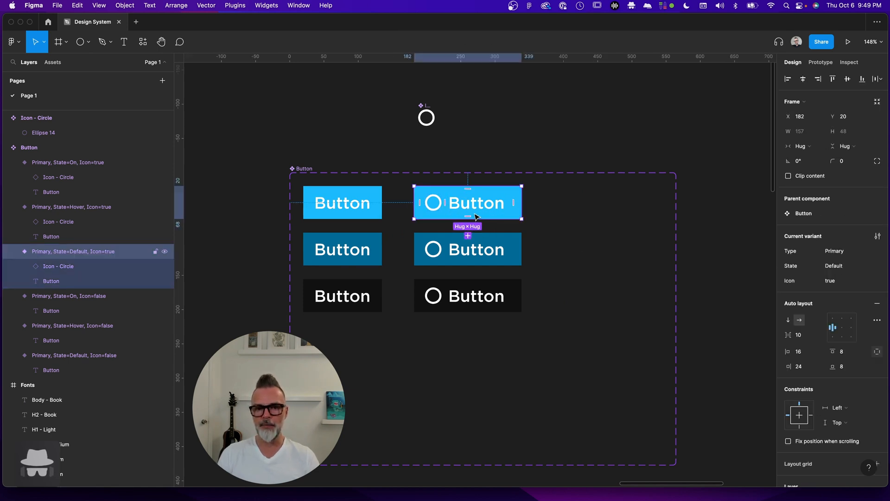
left_click(524, 135)
scroll(526, 134, "down", 5)
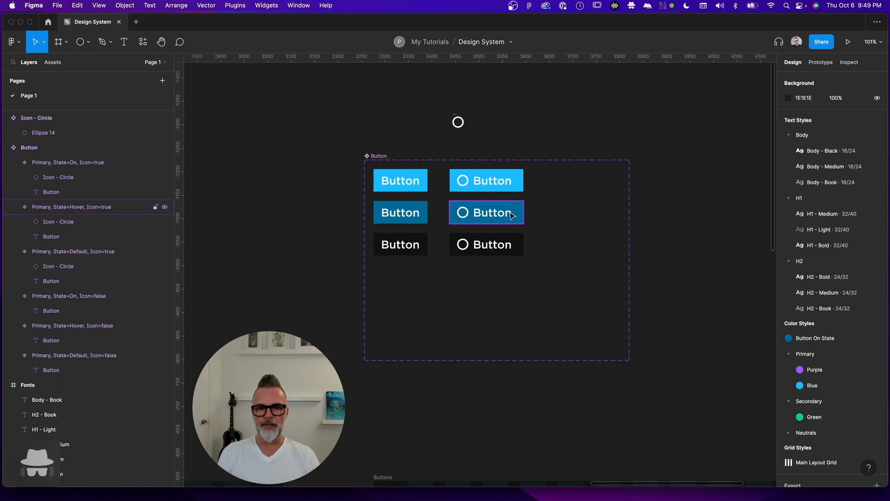
scroll(561, 207, "right", 3)
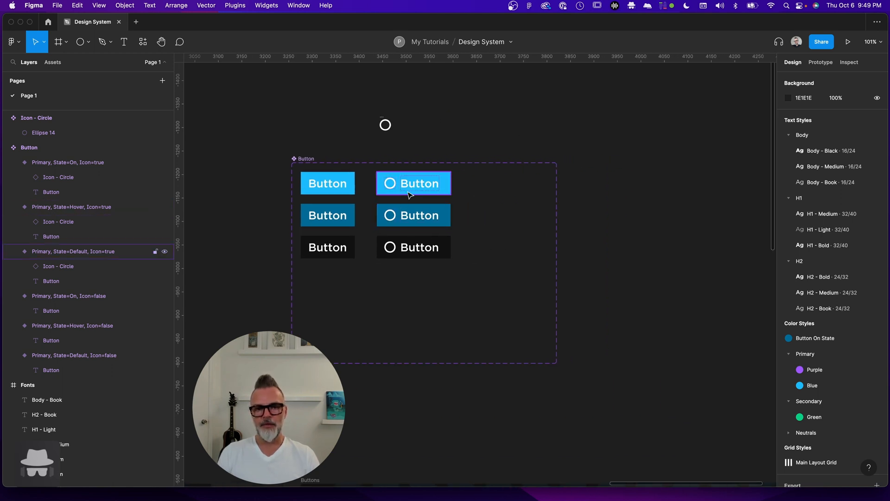
scroll(416, 189, "down", 4)
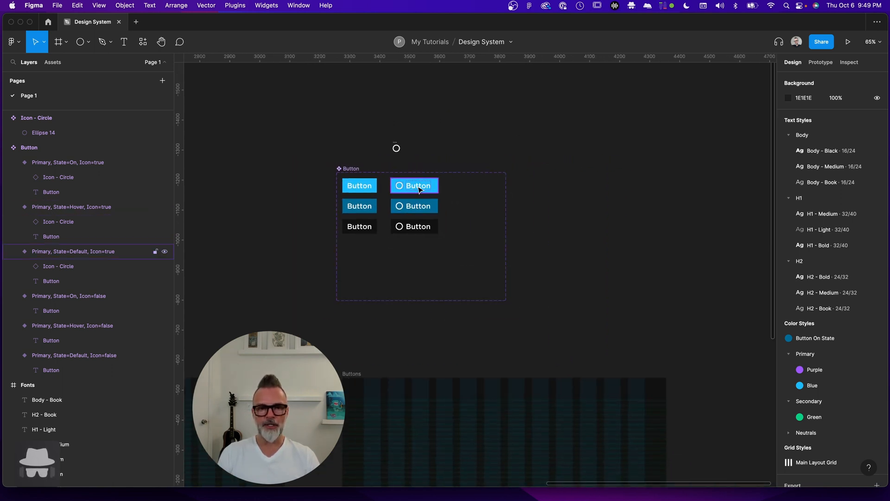
- Review the design system's Grid, Colors, Fonts and Buttons frames alongside the Button component set
left_click(417, 188)
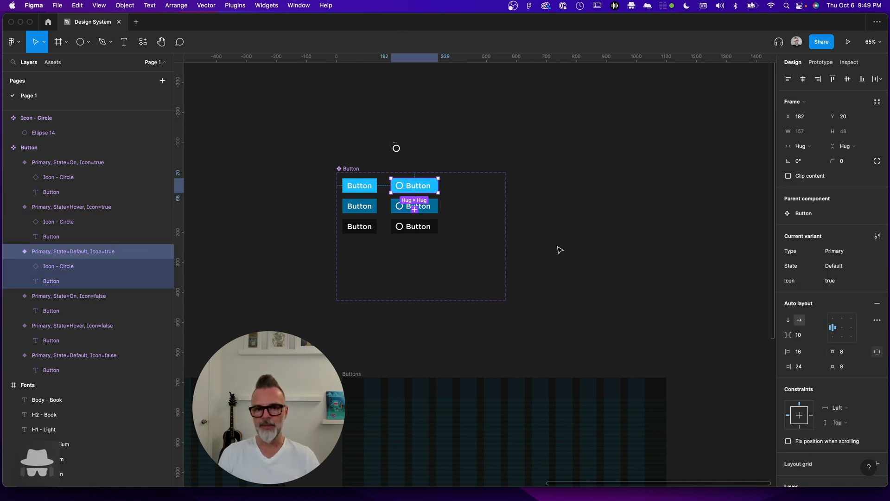
scroll(553, 250, "down", 1)
scroll(547, 249, "down", 1)
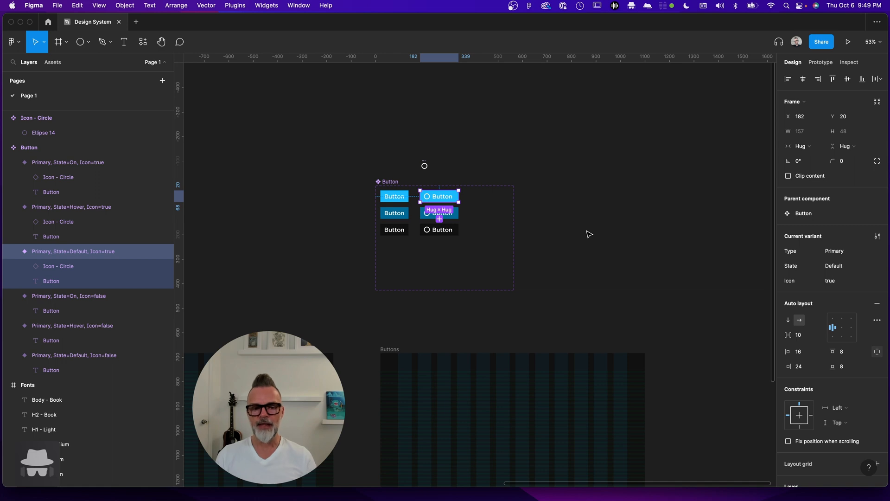
scroll(589, 235, "down", 5)
scroll(540, 263, "left", 6)
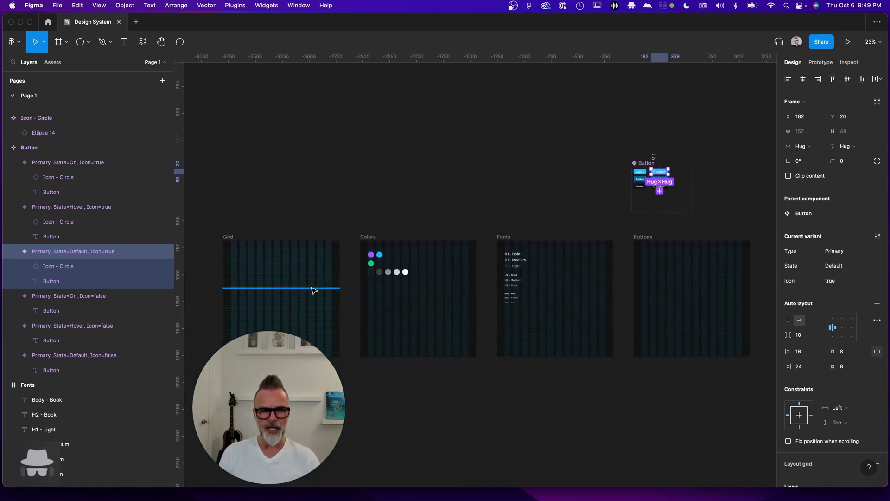
scroll(280, 272, "up", 5)
scroll(366, 244, "left", 2)
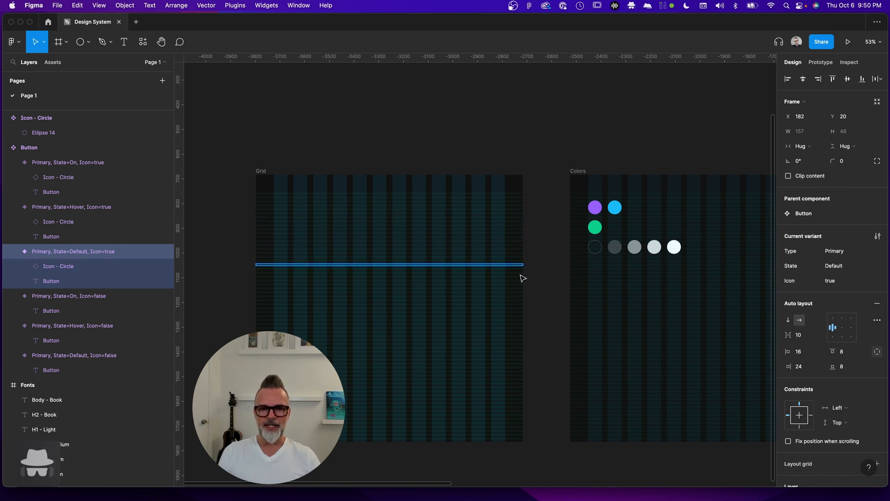
scroll(525, 357, "down", 5)
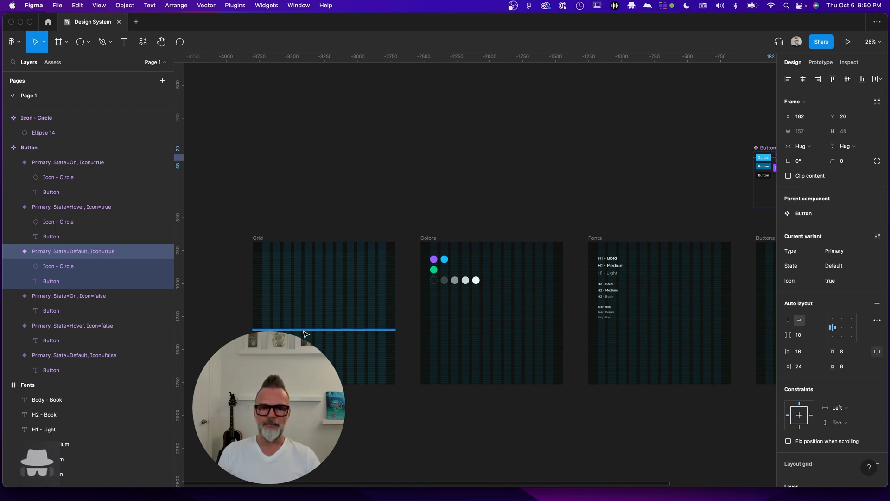
scroll(425, 194, "down", 3)
scroll(424, 197, "right", 3)
scroll(686, 160, "up", 2)
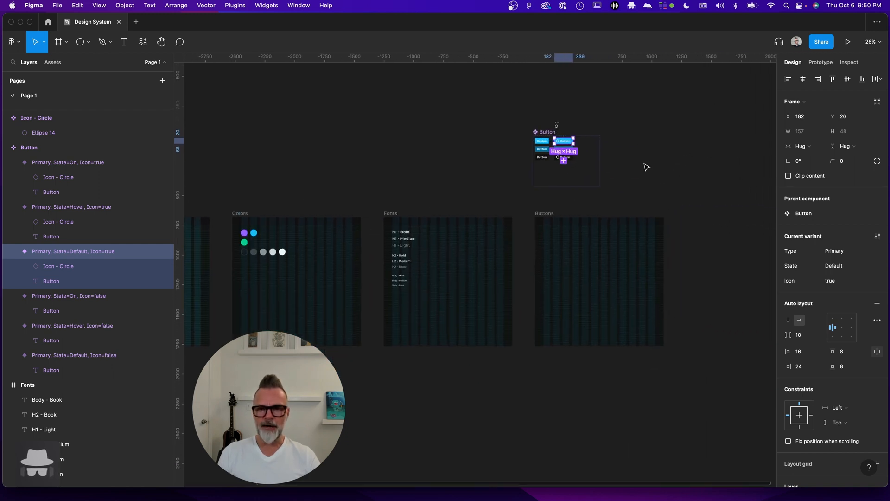
- Look over the Button component set's variants, and collapse the Button and Icon - Circle entries in the layer list
left_click(620, 199)
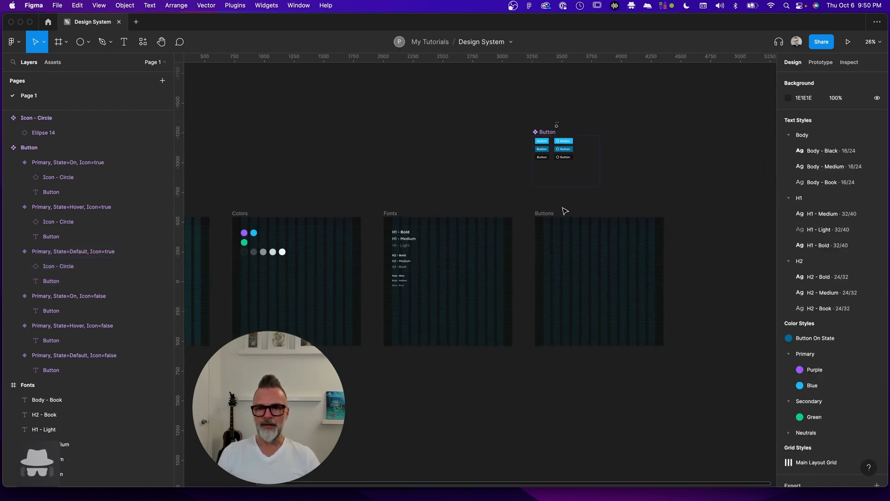
scroll(565, 209, "up", 5)
scroll(455, 131, "right", 3)
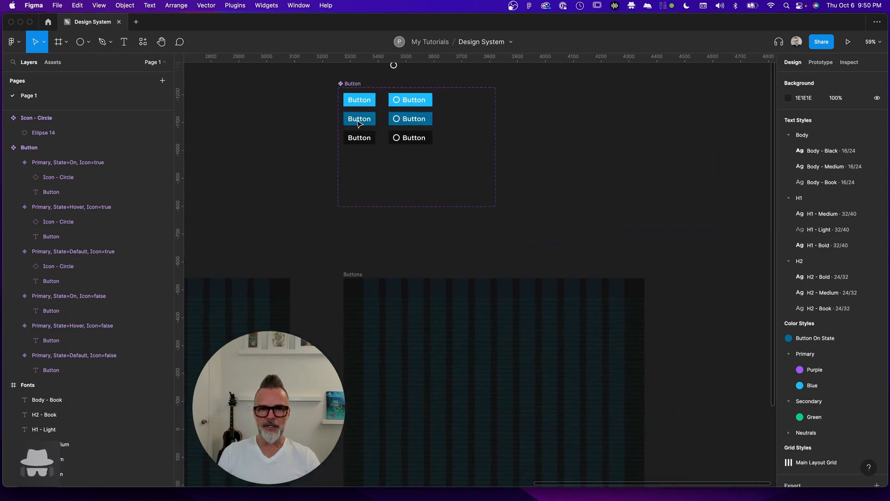
scroll(453, 119, "right", 2)
scroll(453, 167, "up", 2)
left_click(390, 132)
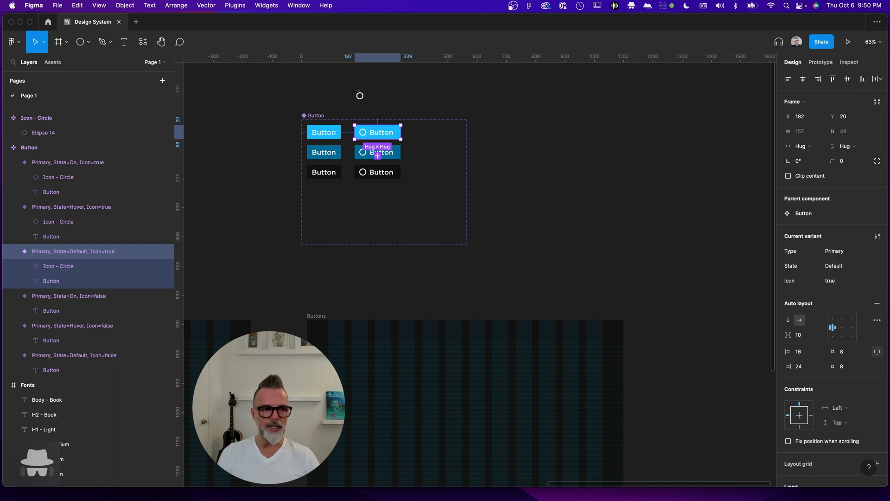
left_click(6, 147)
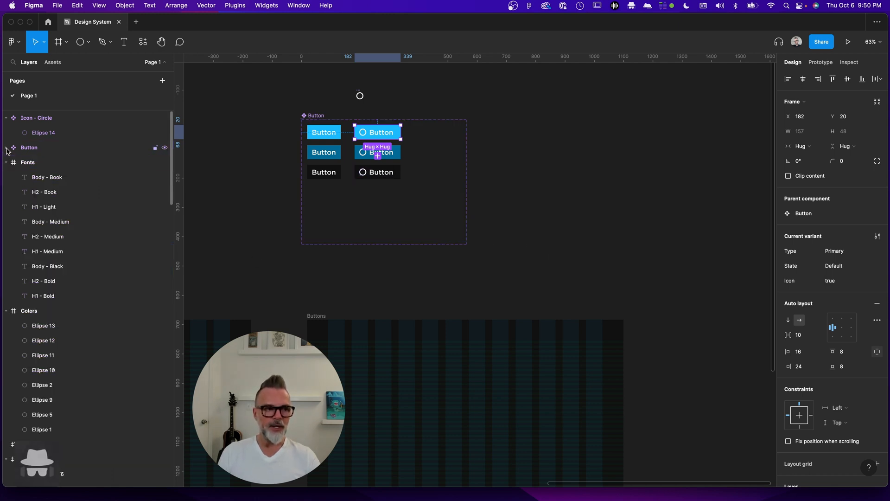
left_click(6, 117)
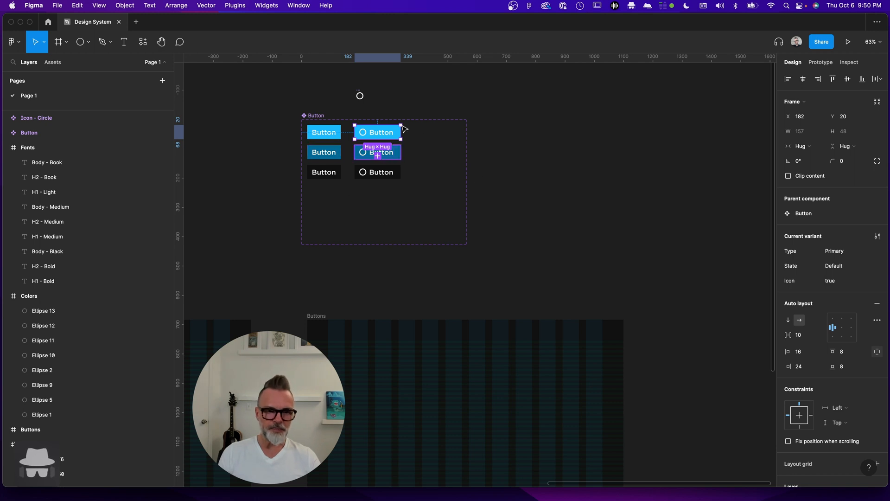
- Place an instance of the default no-icon Button in the Buttons frame, aligned to the grid at X 72, Y 104
left_click(318, 139)
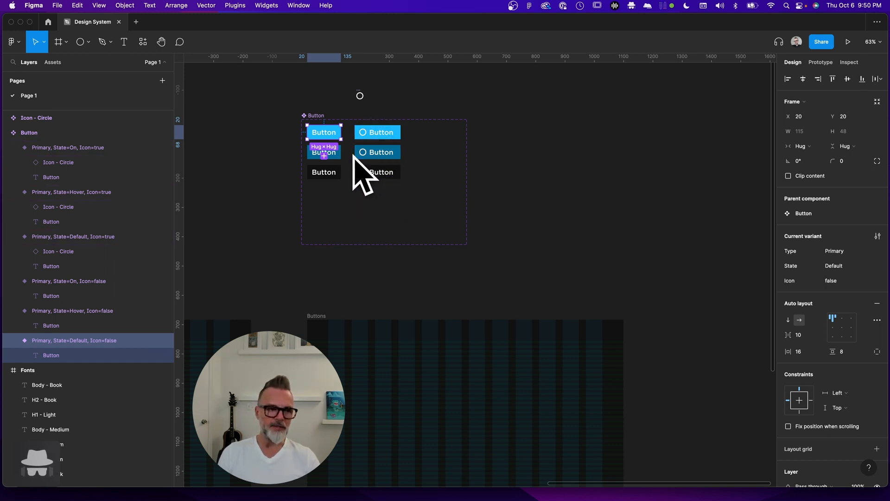
left_click(520, 265)
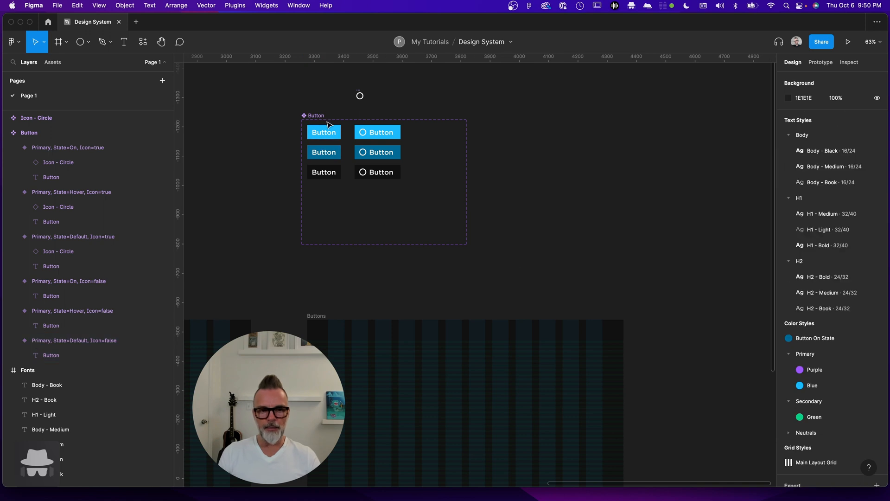
left_click_drag(327, 134, 357, 348)
left_click(405, 316)
scroll(408, 320, "left", 3)
scroll(408, 320, "down", 2)
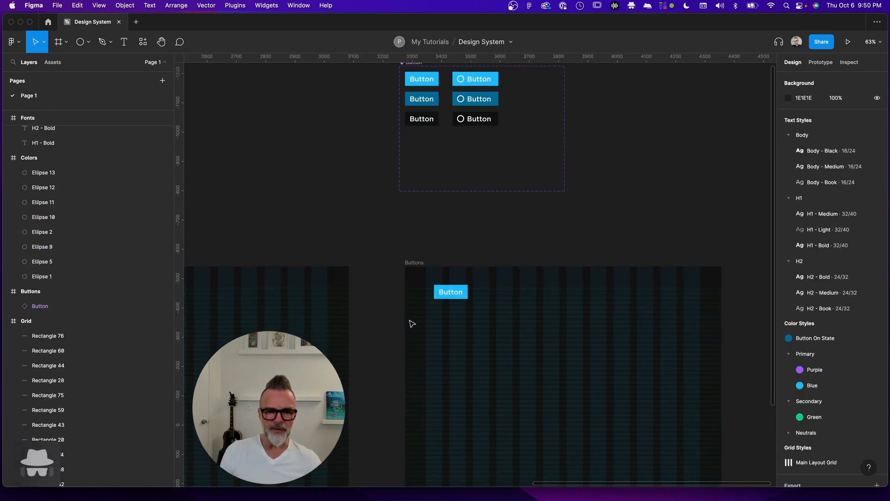
mouse_move(468, 286)
left_mouse_down()
mouse_move(460, 310)
mouse_move(461, 300)
left_mouse_up()
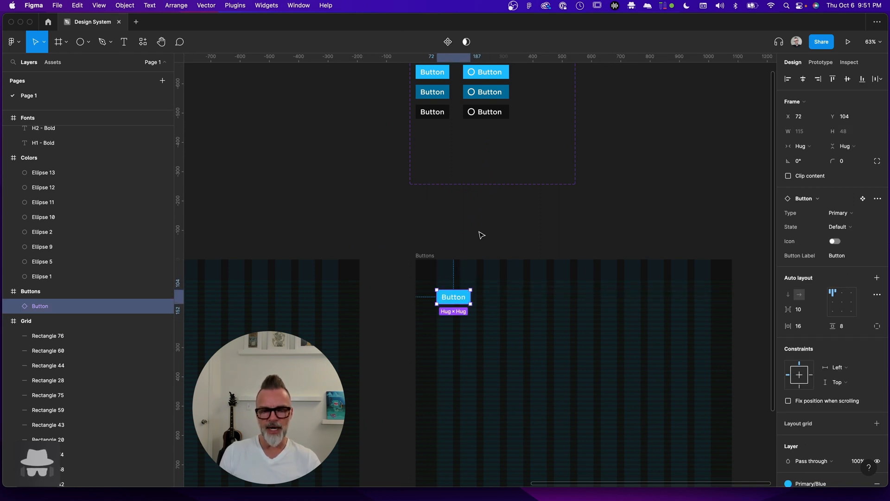
left_click(480, 278)
- Wrap the Button instance in the Buttons frame in a vertical auto layout frame and expand it in the layer list
scroll(432, 304, "right", 4)
scroll(432, 305, "down", 1)
scroll(399, 277, "down", 3)
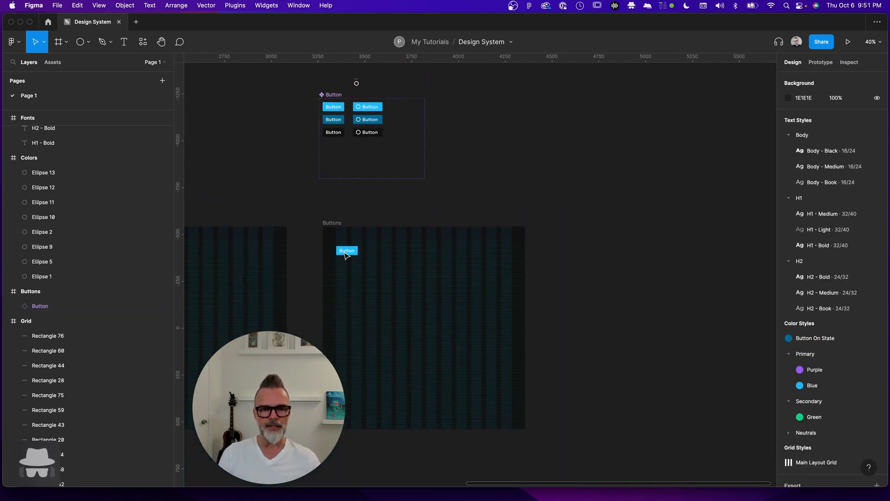
scroll(348, 258, "up", 5)
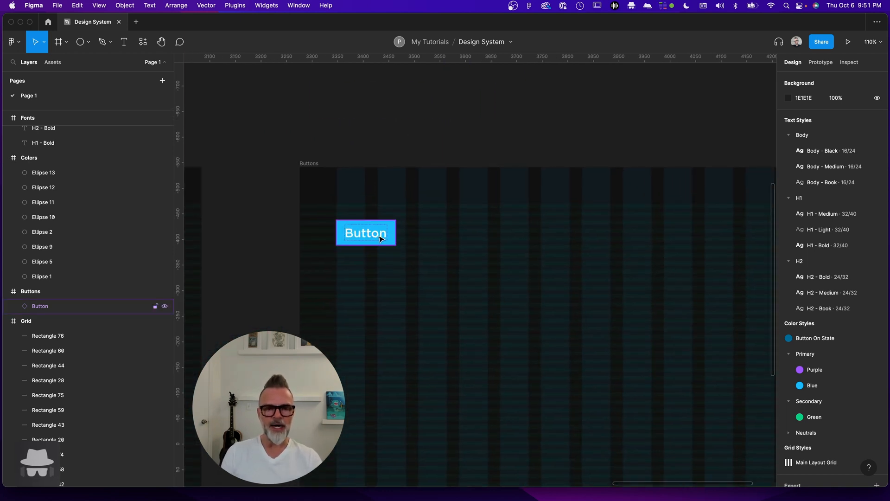
left_click(379, 239)
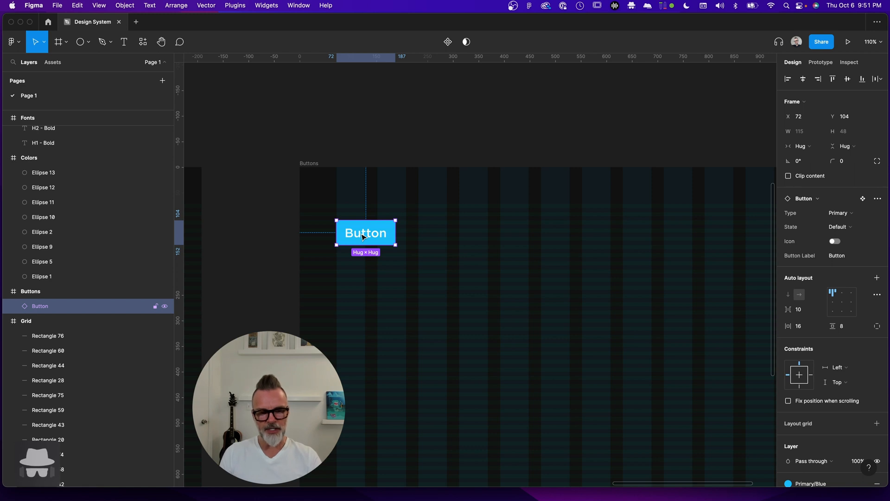
key("shift+a")
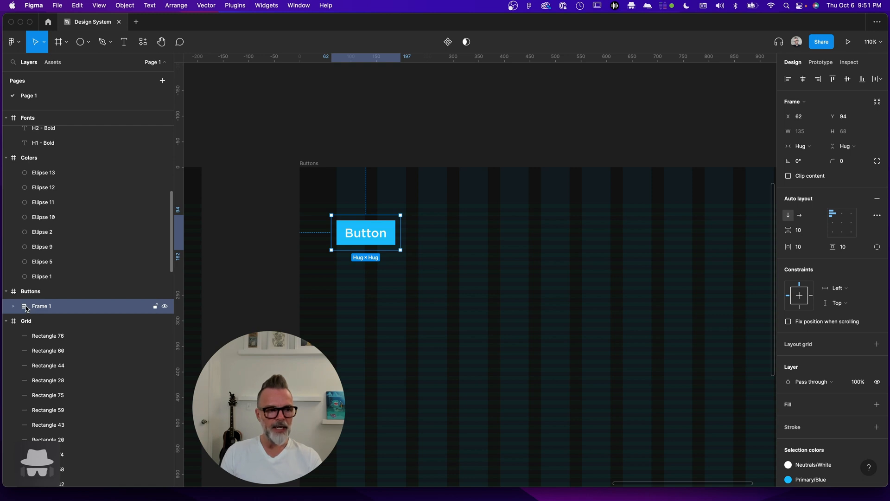
left_click(14, 307)
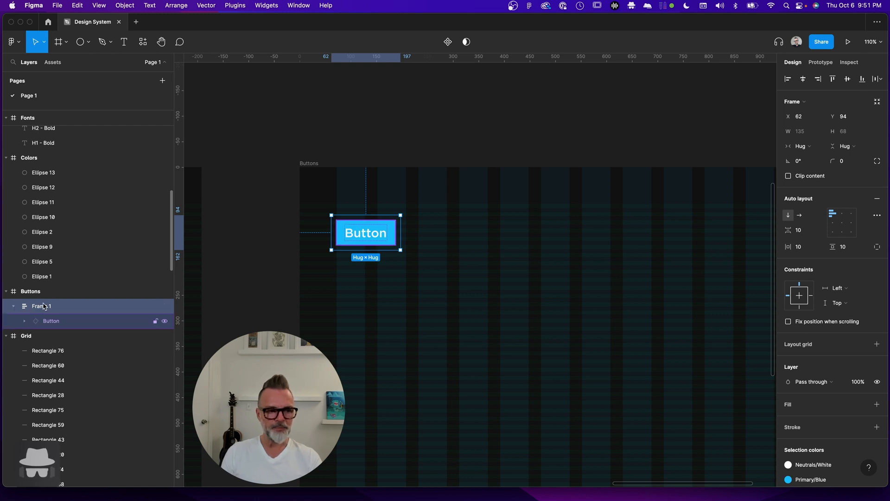
left_click(792, 217)
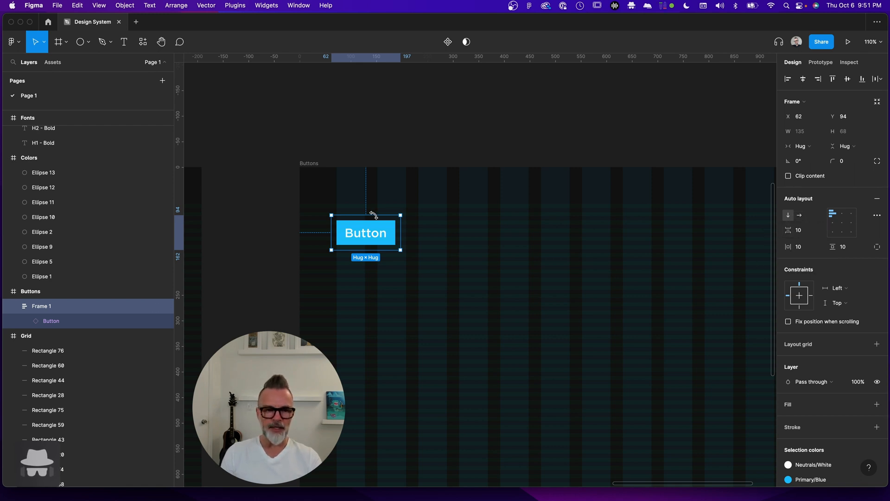
- Set the auto layout frame's item spacing, horizontal padding and vertical padding all to 0
left_click(805, 234)
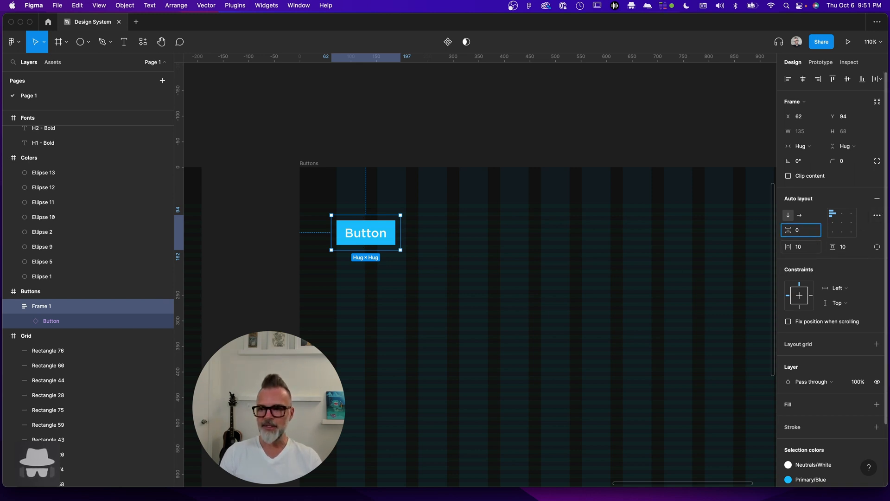
type("0")
key("Tab")
type("0")
key("Tab")
type("0")
key("Tab")
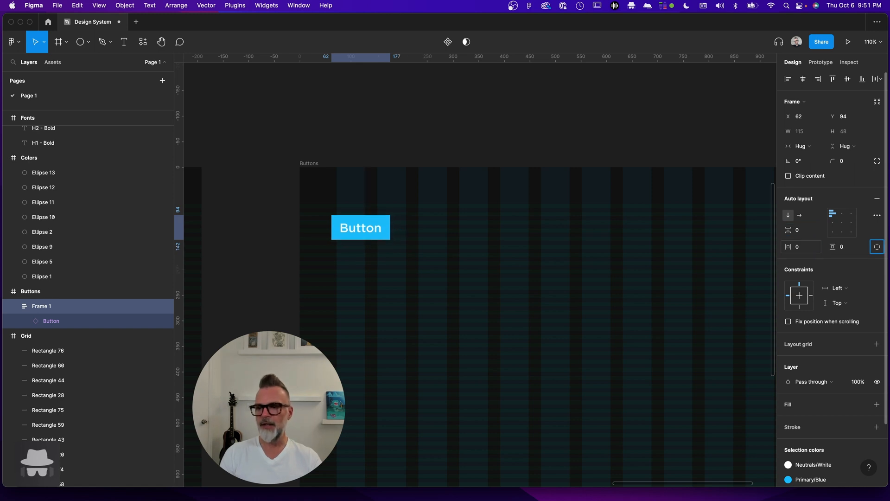
left_click(373, 220)
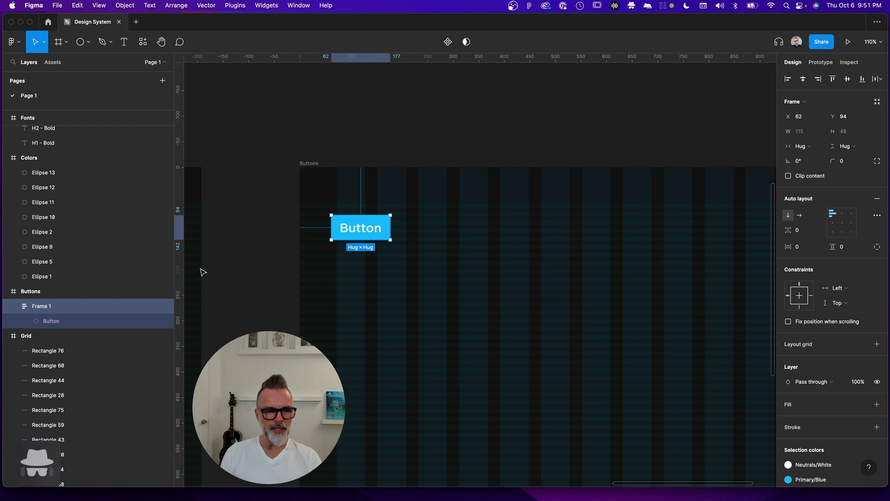
- Duplicate the Button instance twice inside the auto layout frame to stack three buttons
left_click(93, 322)
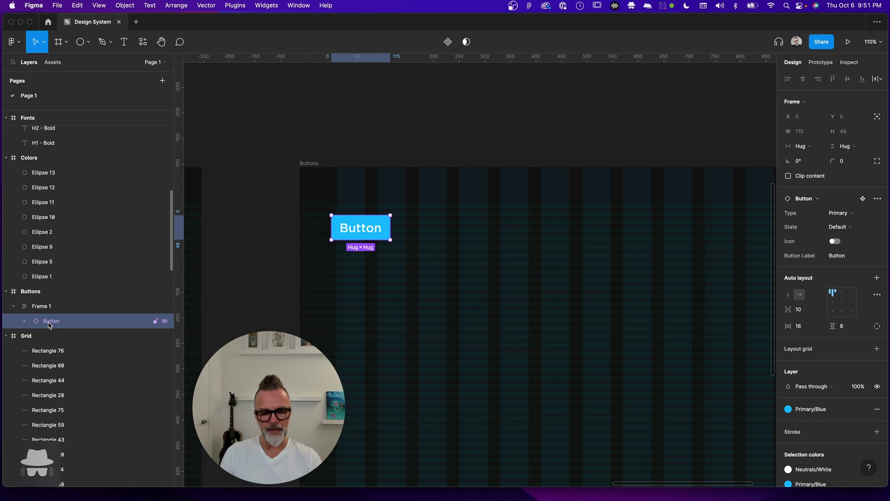
key("super+d")
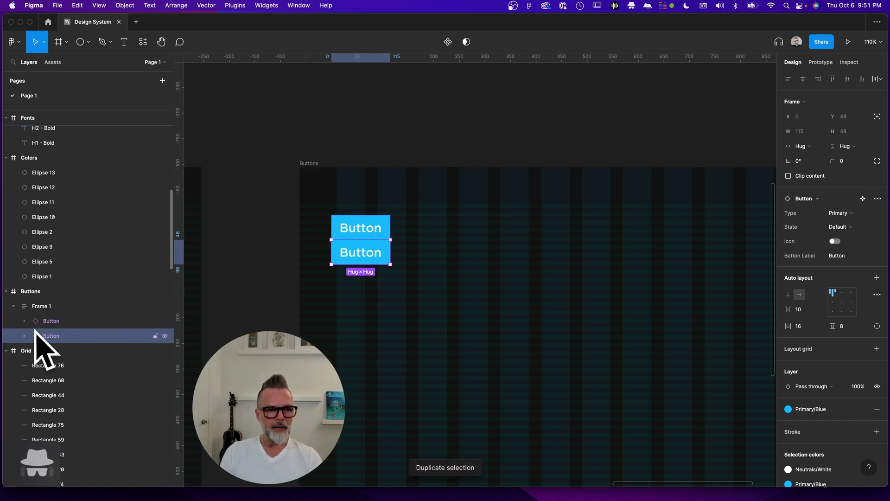
key("super+d")
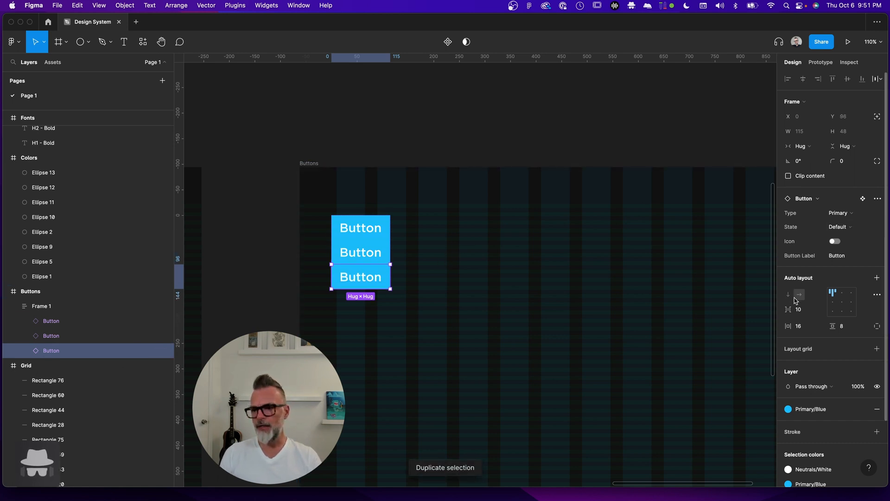
- Try the three-button auto layout frame in horizontal direction and return it to vertical
left_click(47, 309)
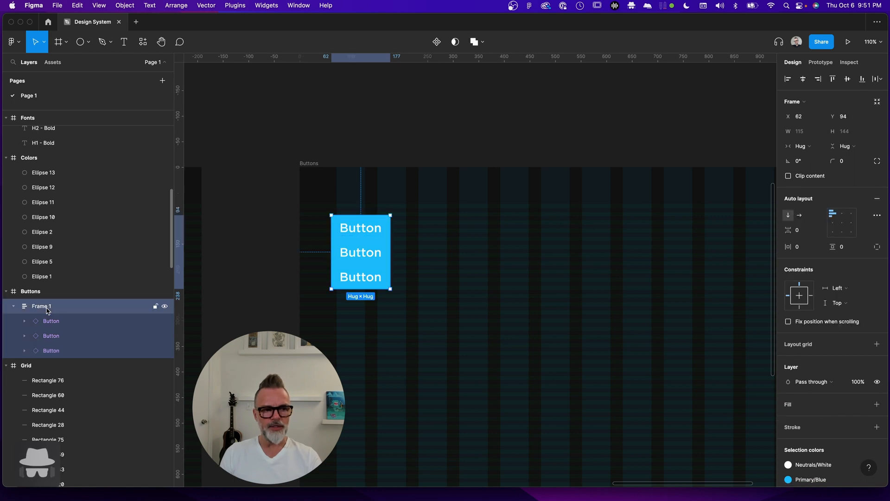
left_click(801, 217)
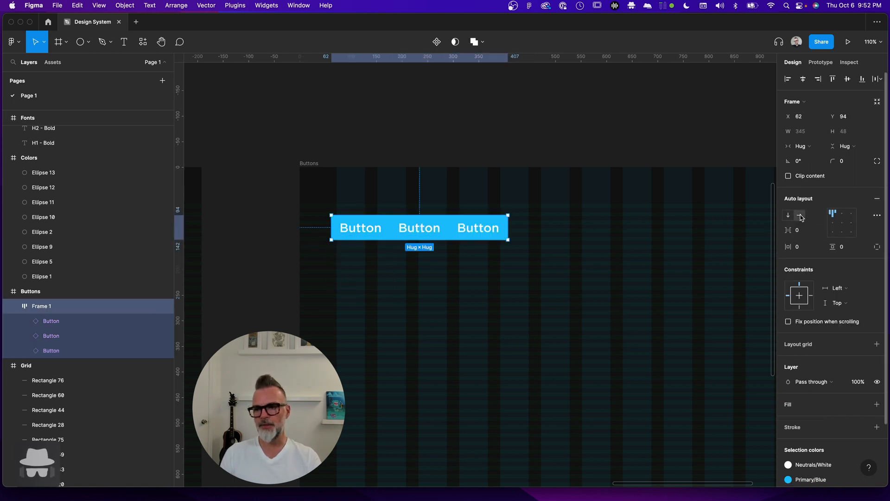
left_click(790, 216)
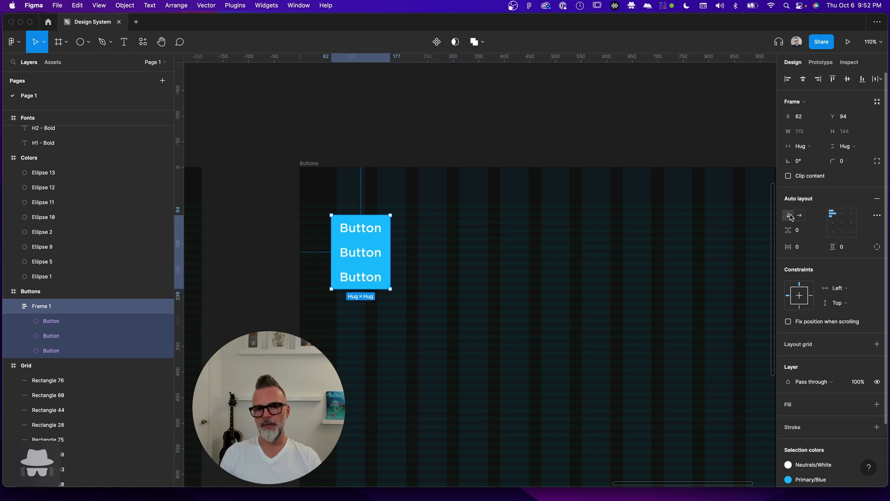
left_click(801, 216)
left_click(789, 216)
left_click(800, 216)
left_click(788, 216)
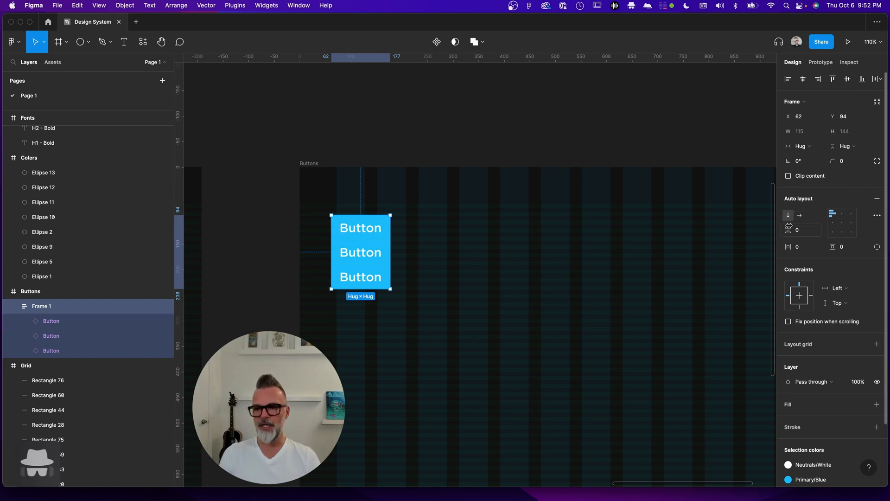
- Set the vertical spacing between the three stacked buttons to 16
mouse_move(789, 230)
left_mouse_down()
mouse_move(805, 231)
mouse_move(797, 232)
left_mouse_up()
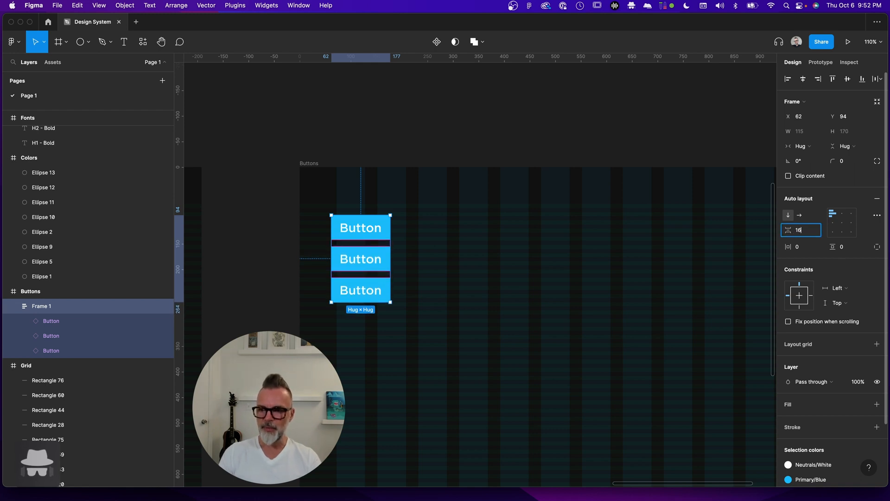
key("Return")
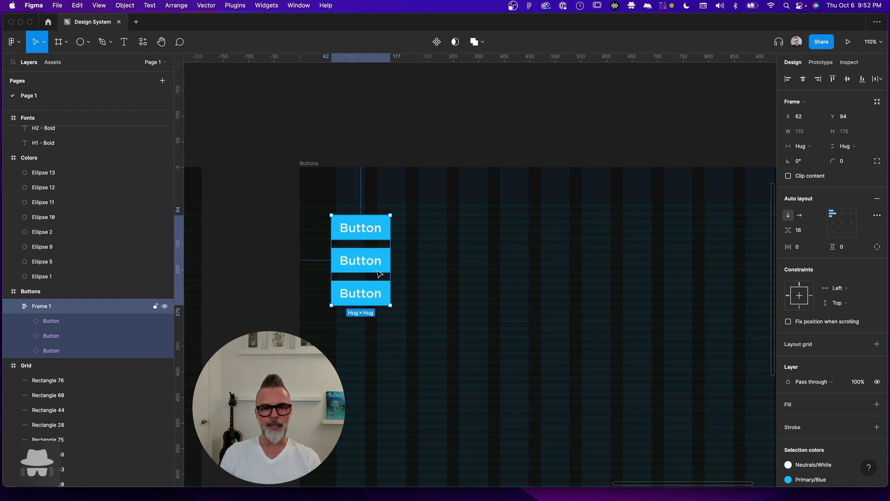
- Compare the spaced buttons in horizontal and vertical directions, ending on vertical
left_click(800, 216)
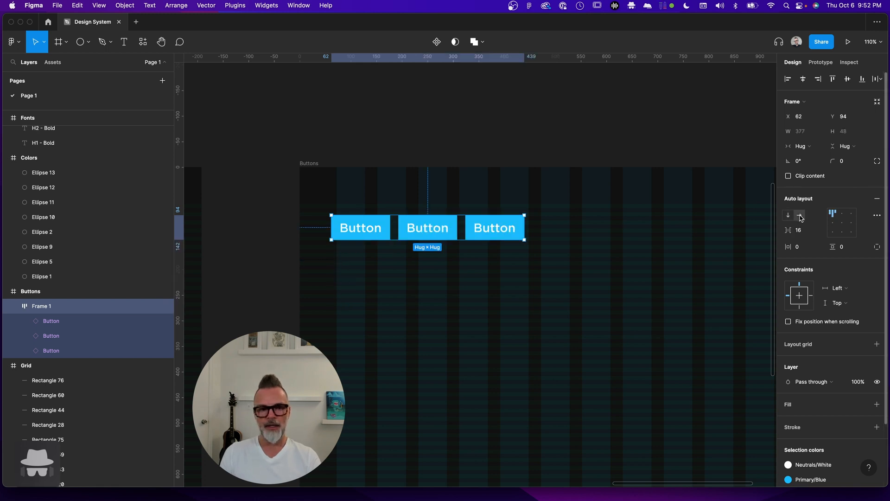
left_click(788, 215)
left_click(798, 217)
left_click(790, 216)
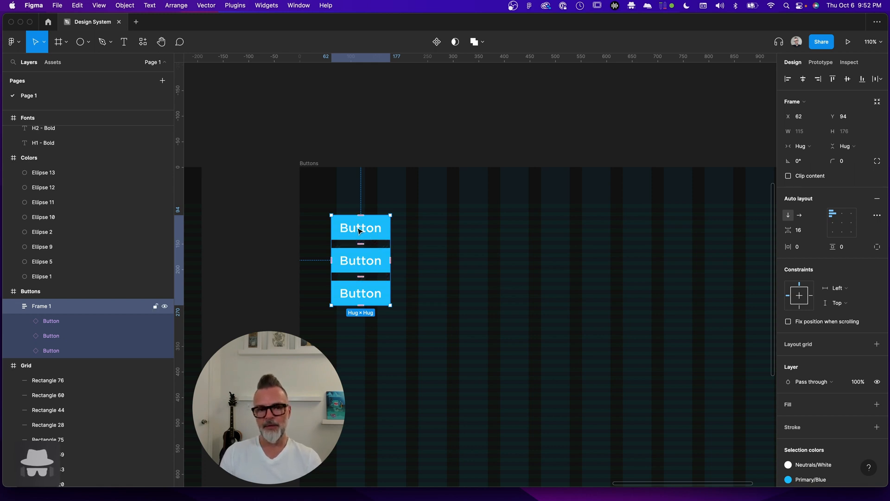
- Move the three-button stack to X 72, Y 104 so it aligns with the layout grid, collapsing its layer
key("shift+Right")
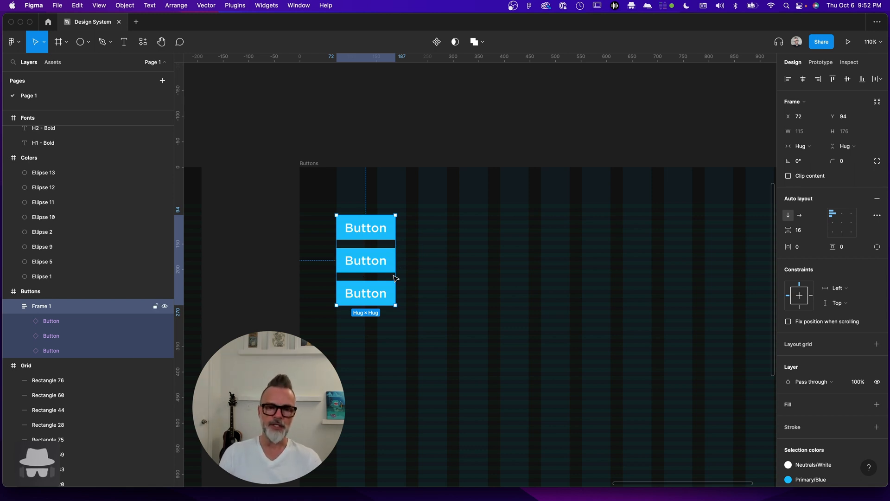
left_click(13, 309)
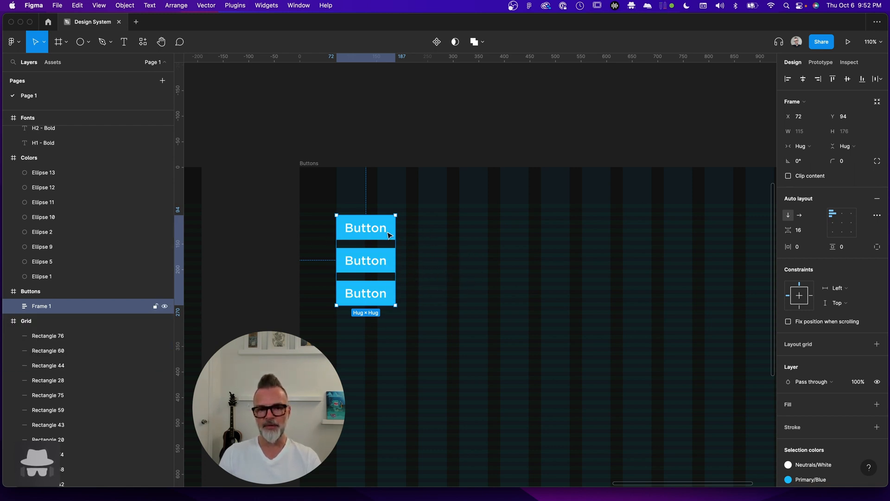
scroll(384, 234, "up", 3)
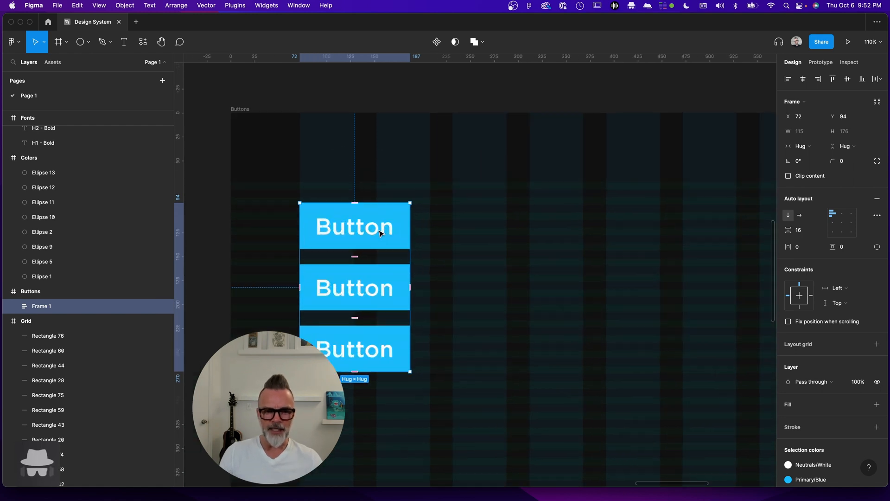
scroll(379, 233, "up", 5)
left_click_drag(388, 207, 390, 220)
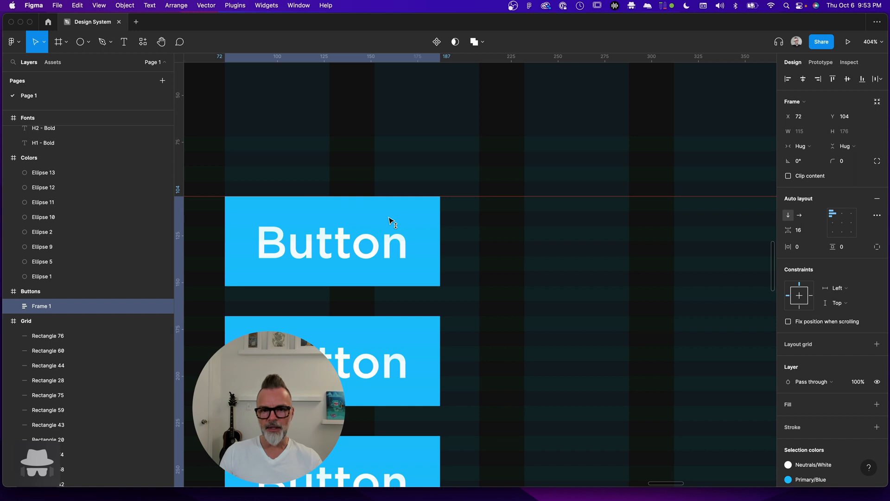
scroll(413, 243, "down", 8)
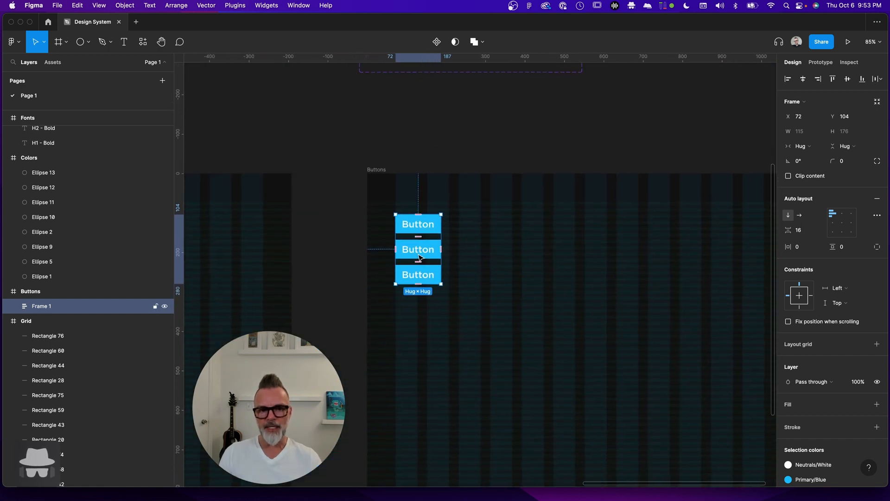
scroll(344, 273, "up", 3)
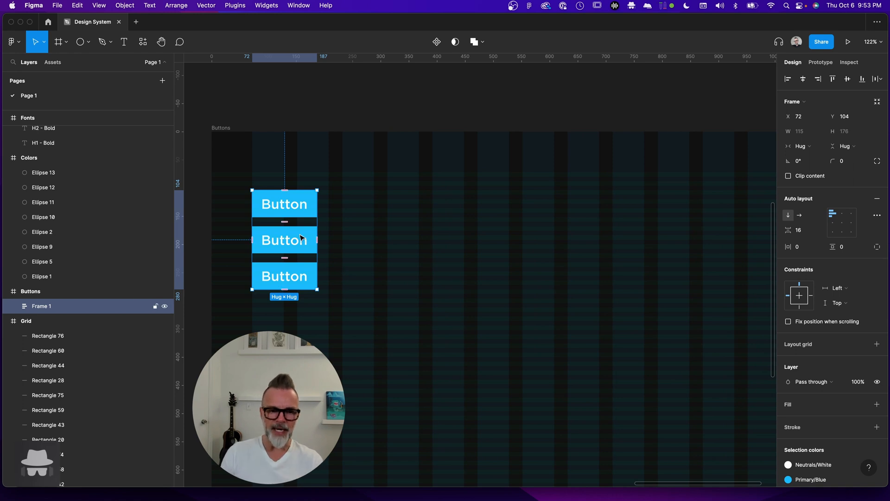
- Try removing the two lower button instances from the vertical stack, and restore them
left_click(333, 111)
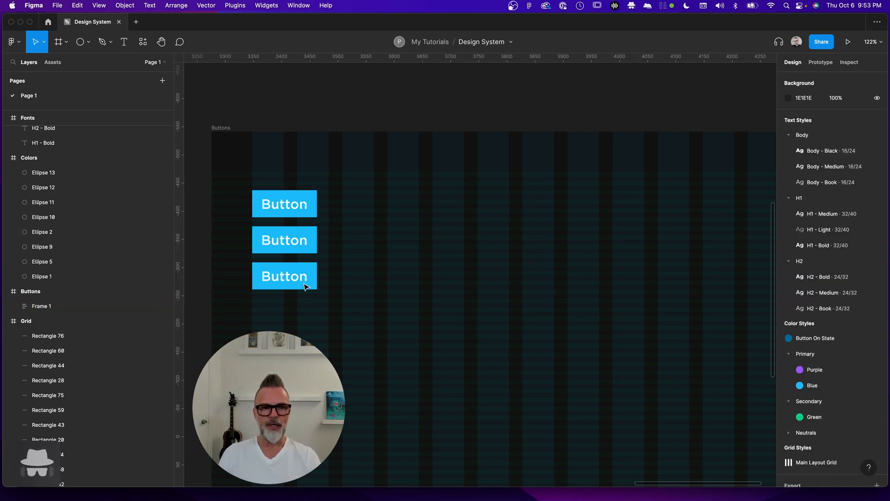
scroll(328, 284, "left", 2)
double_click(357, 245)
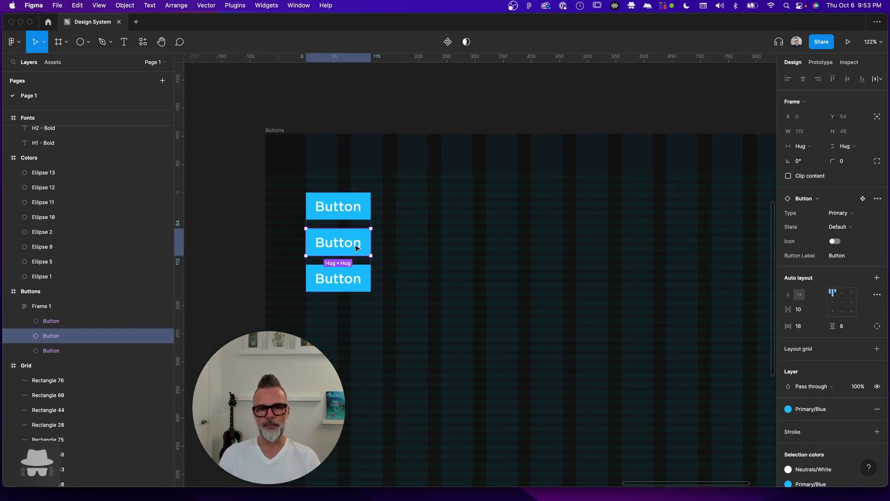
left_click(357, 287, "shift")
key("BackSpace")
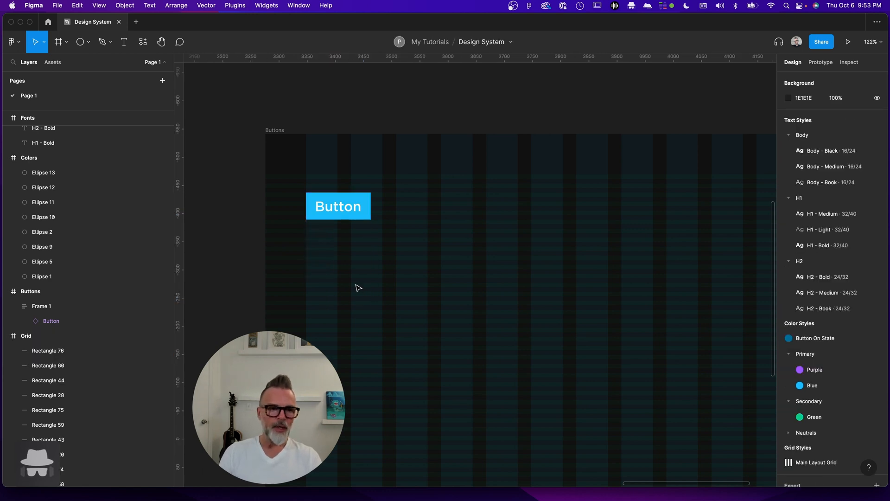
key("super+z")
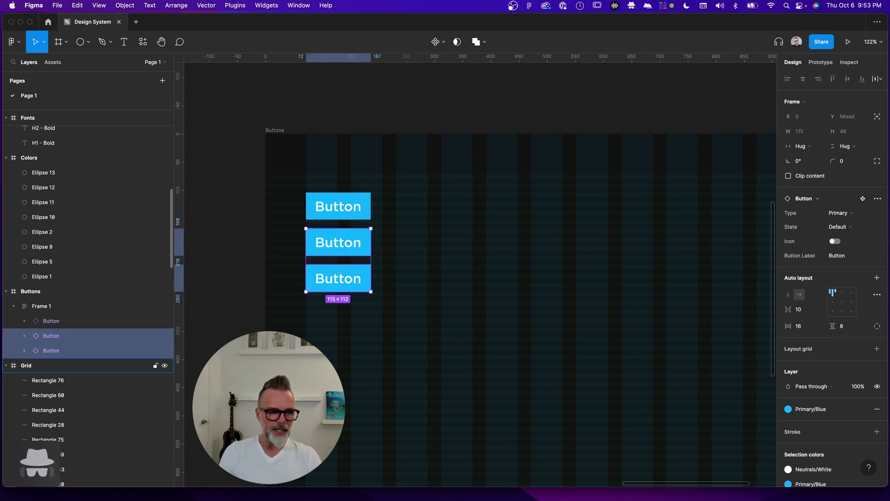
- Expand the button stack's frame in the layers and preview it in horizontal direction before returning it to vertical
left_click(27, 308)
left_click(14, 308)
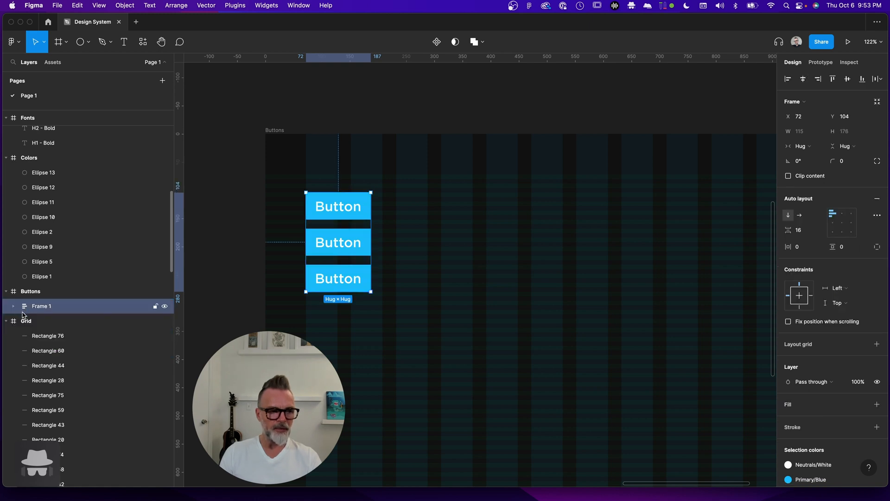
left_click(15, 307)
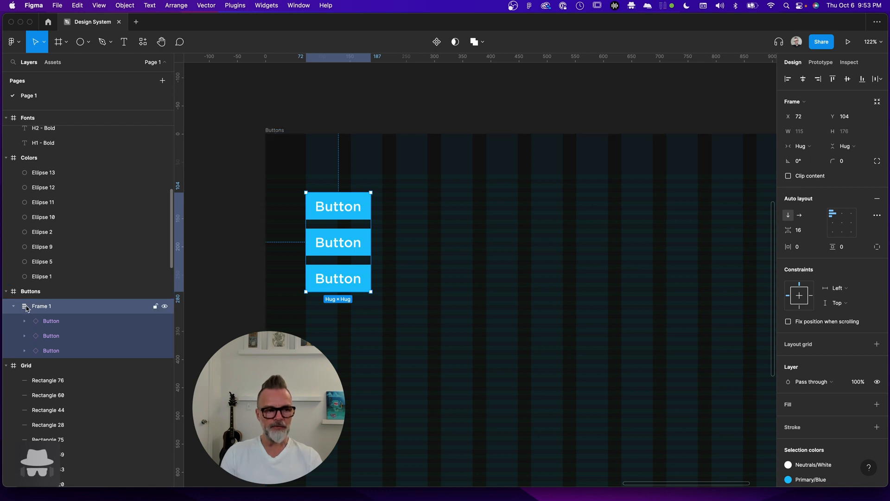
left_click(799, 215)
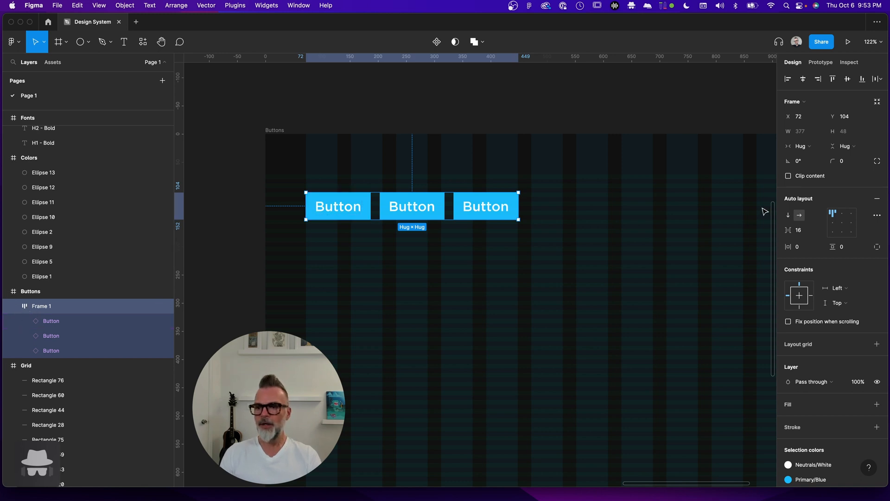
left_click(788, 215)
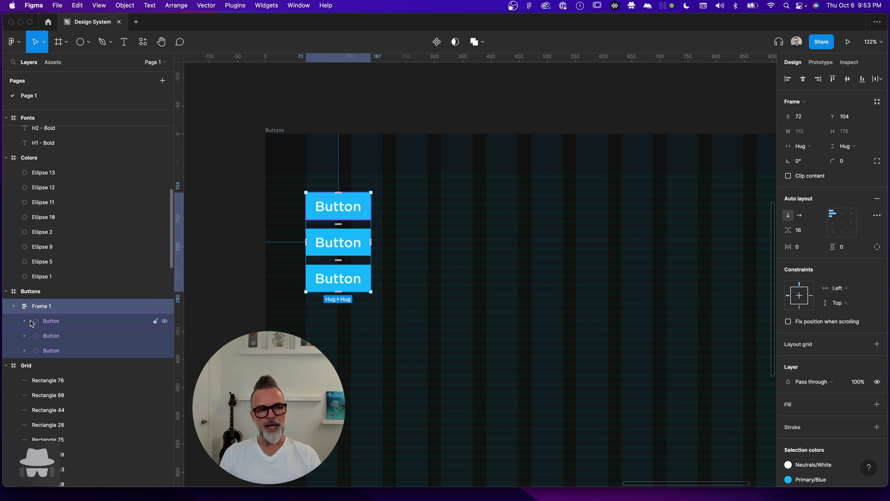
- Delete the bottom and middle button instances from the stack, keeping only the top one in the frame
left_click(350, 284)
key("Delete")
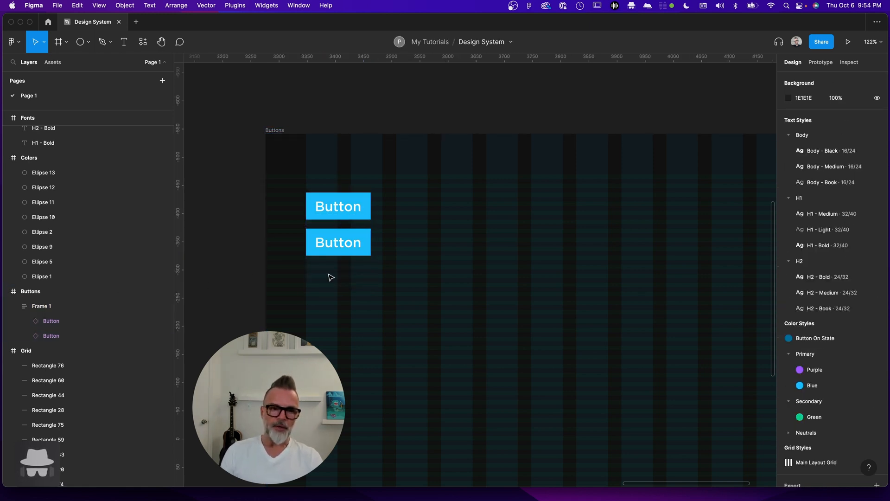
left_click(352, 248)
key("Delete")
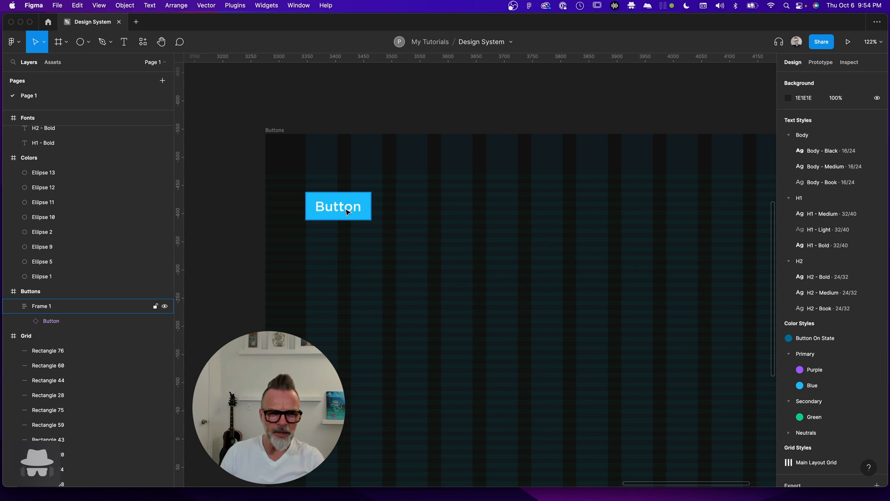
- Inspect the remaining button's auto layout frame up close and its placement on the layout grid
scroll(319, 207, "up", 5)
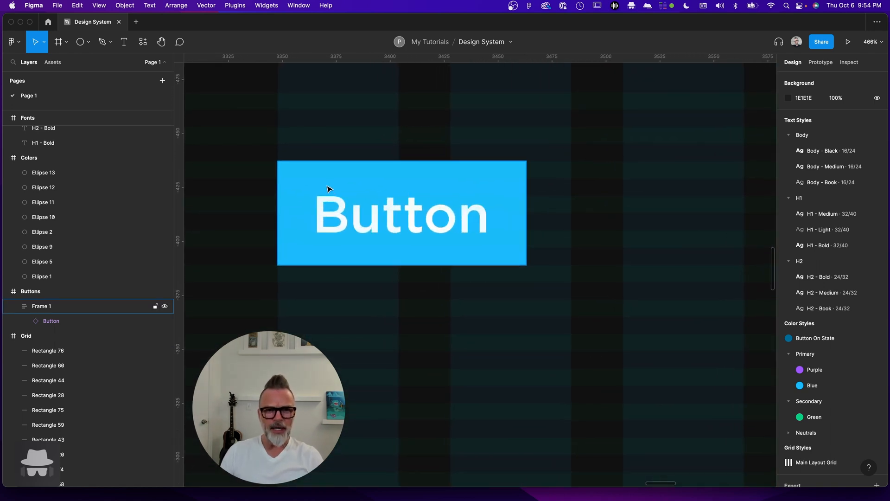
left_click(327, 189)
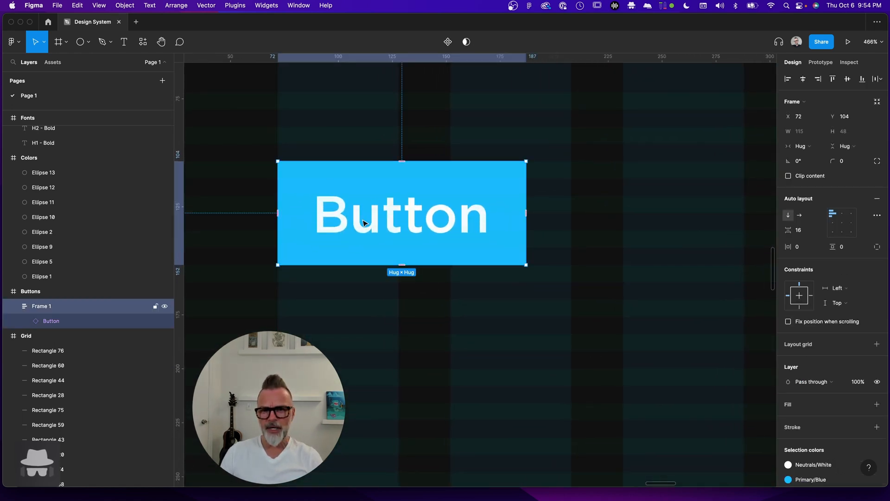
scroll(365, 222, "down", 5)
scroll(405, 275, "down", 2)
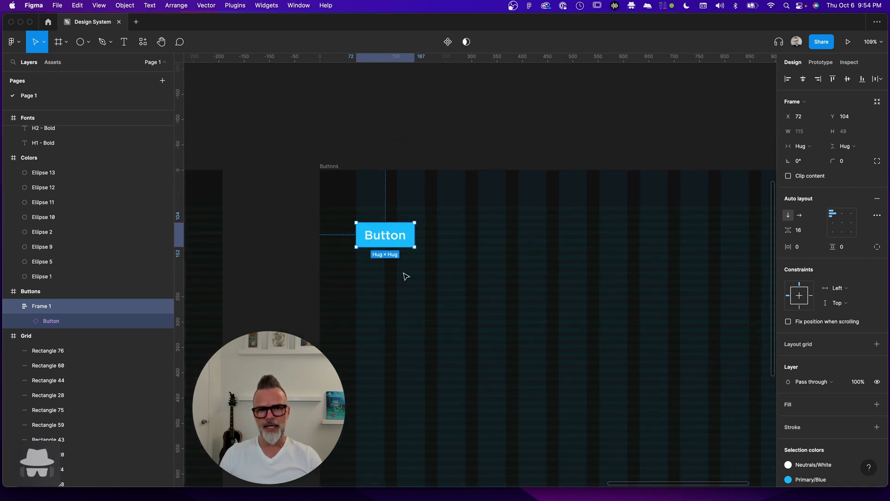
scroll(395, 332, "down", 2)
scroll(394, 332, "right", 2)
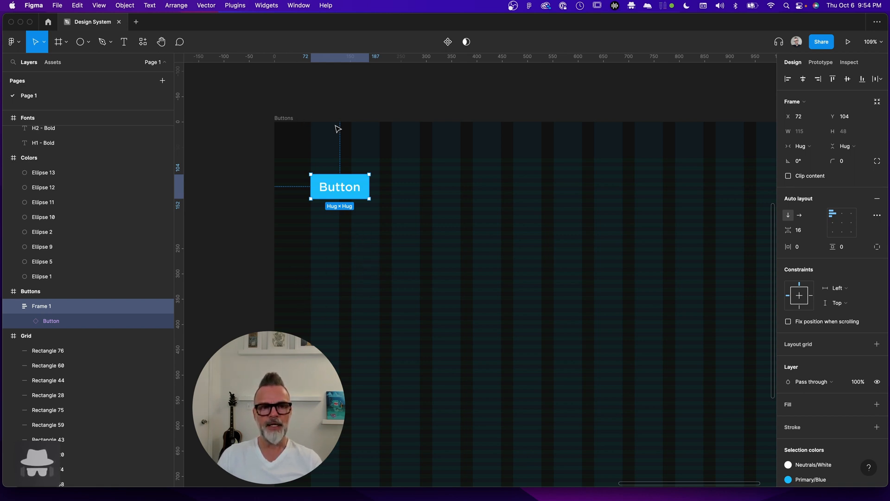
- Review the Button component set alongside the Grid, Colors, Fonts and Buttons frames
scroll(348, 235, "down", 3)
scroll(417, 241, "up", 6)
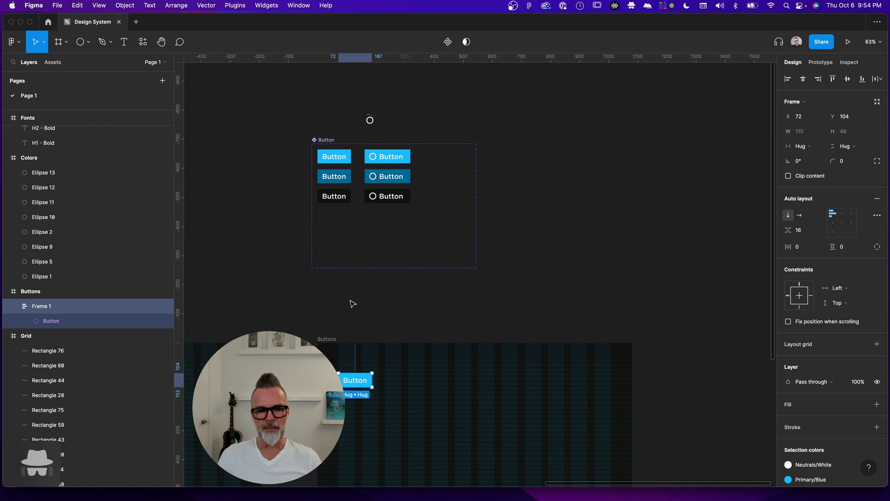
scroll(352, 304, "down", 2)
scroll(352, 304, "down", 4)
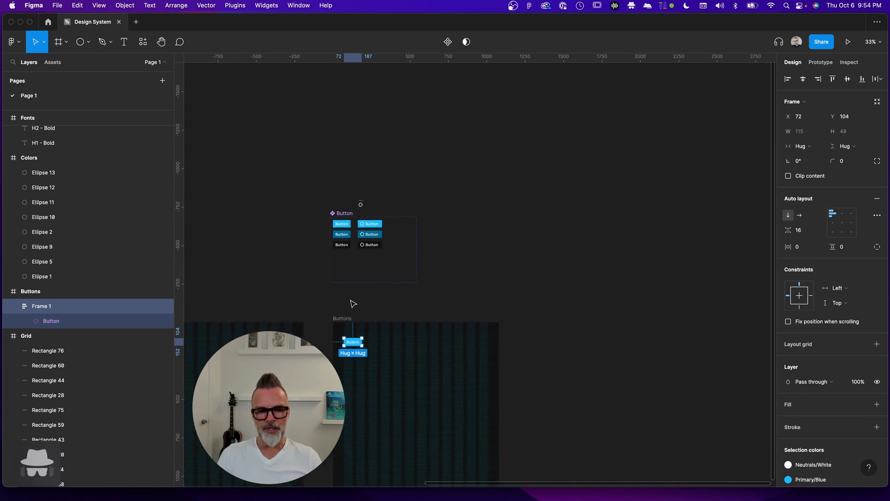
left_click(395, 250)
scroll(389, 292, "down", 4)
scroll(390, 292, "left", 5)
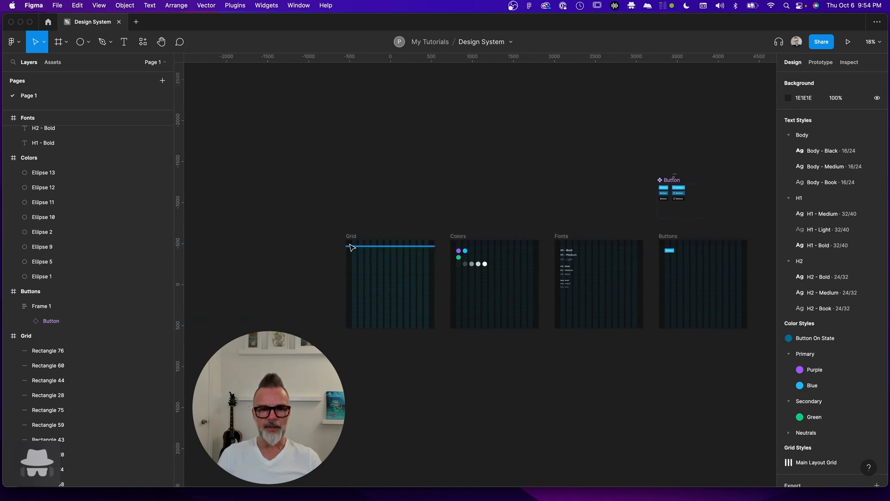
scroll(351, 251, "up", 2)
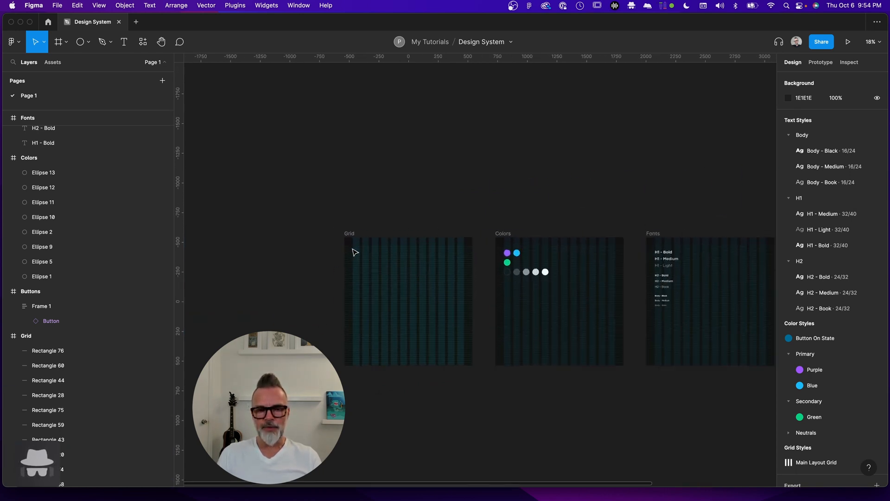
scroll(706, 284, "down", 2)
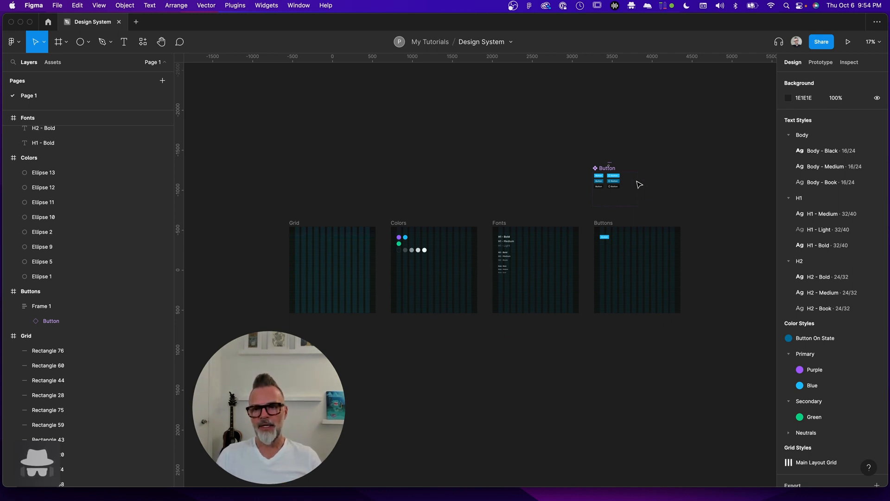
scroll(644, 193, "up", 5)
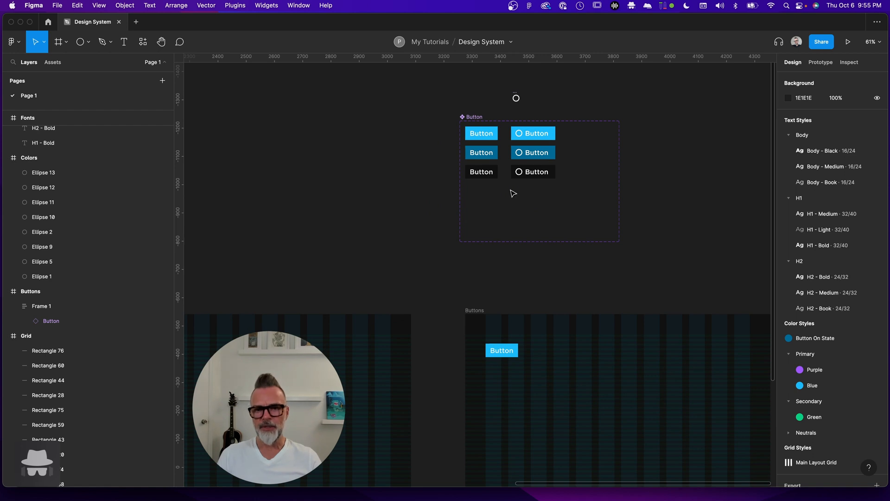